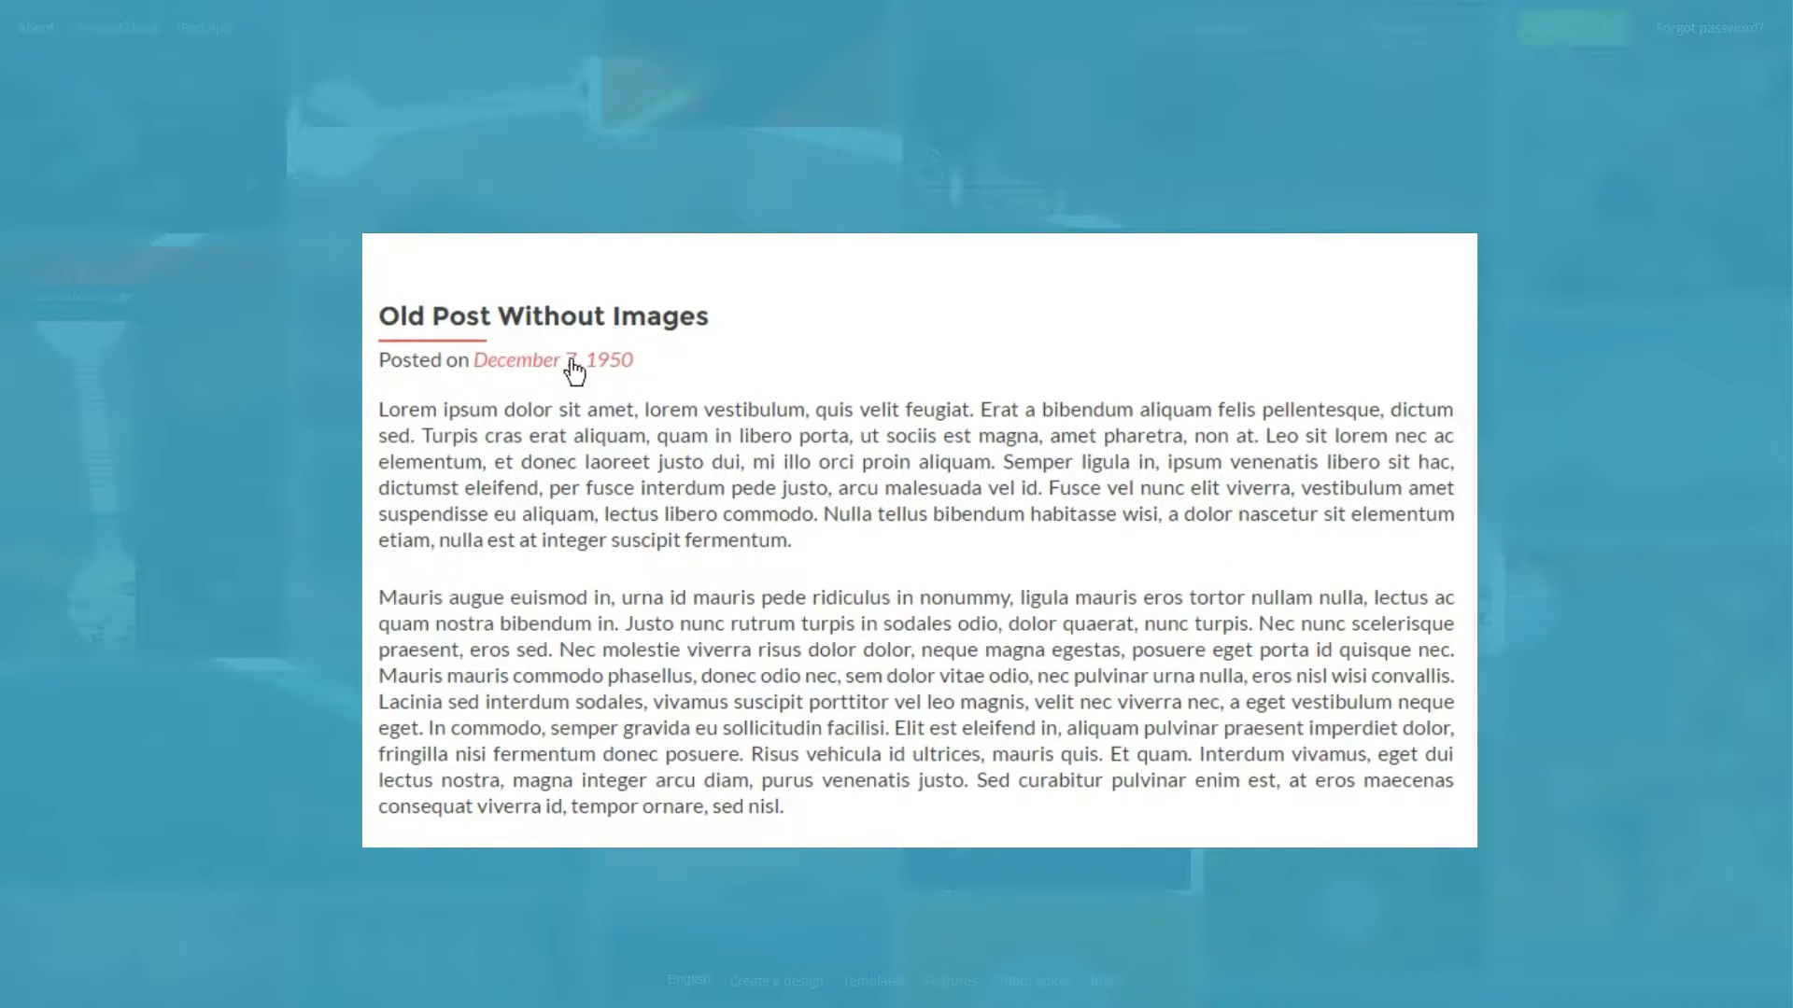
Go to canva.com and scroll down to the empty email sign-up form.
{"action": "left_click", "coordinate": [803, 507]}
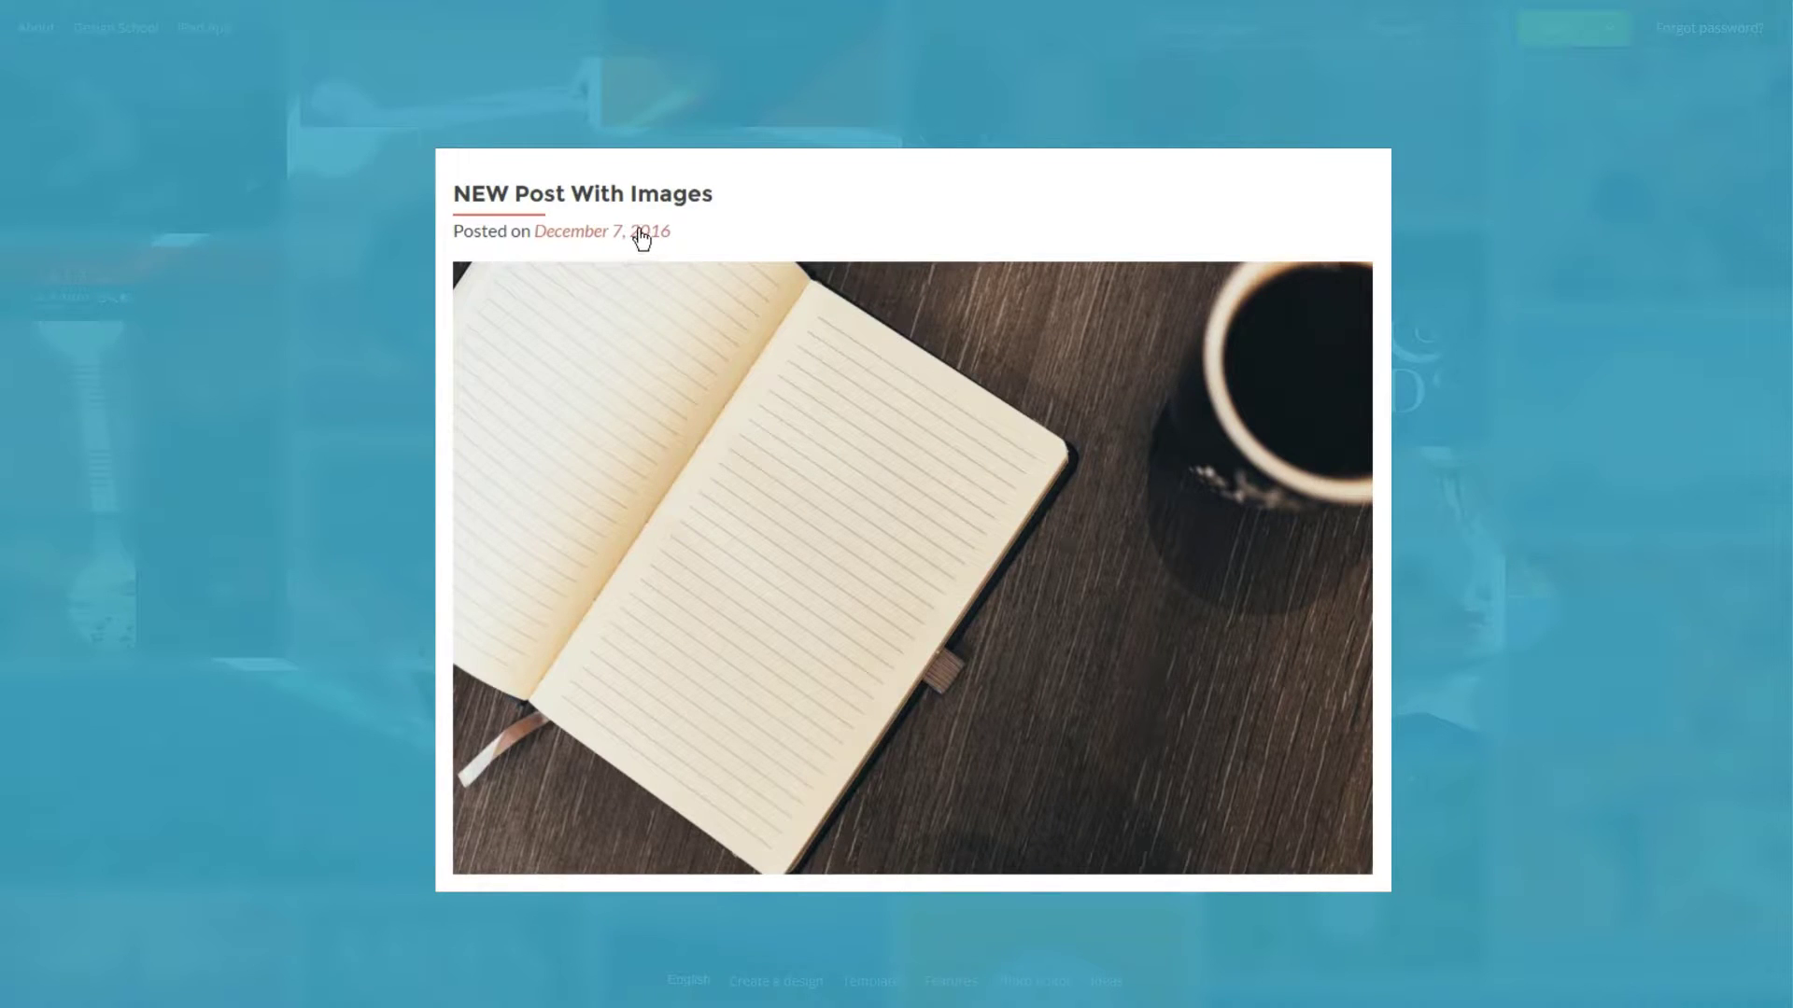
{"action": "scroll", "coordinate": [912, 520], "scroll_direction": "down", "scroll_amount": 6}
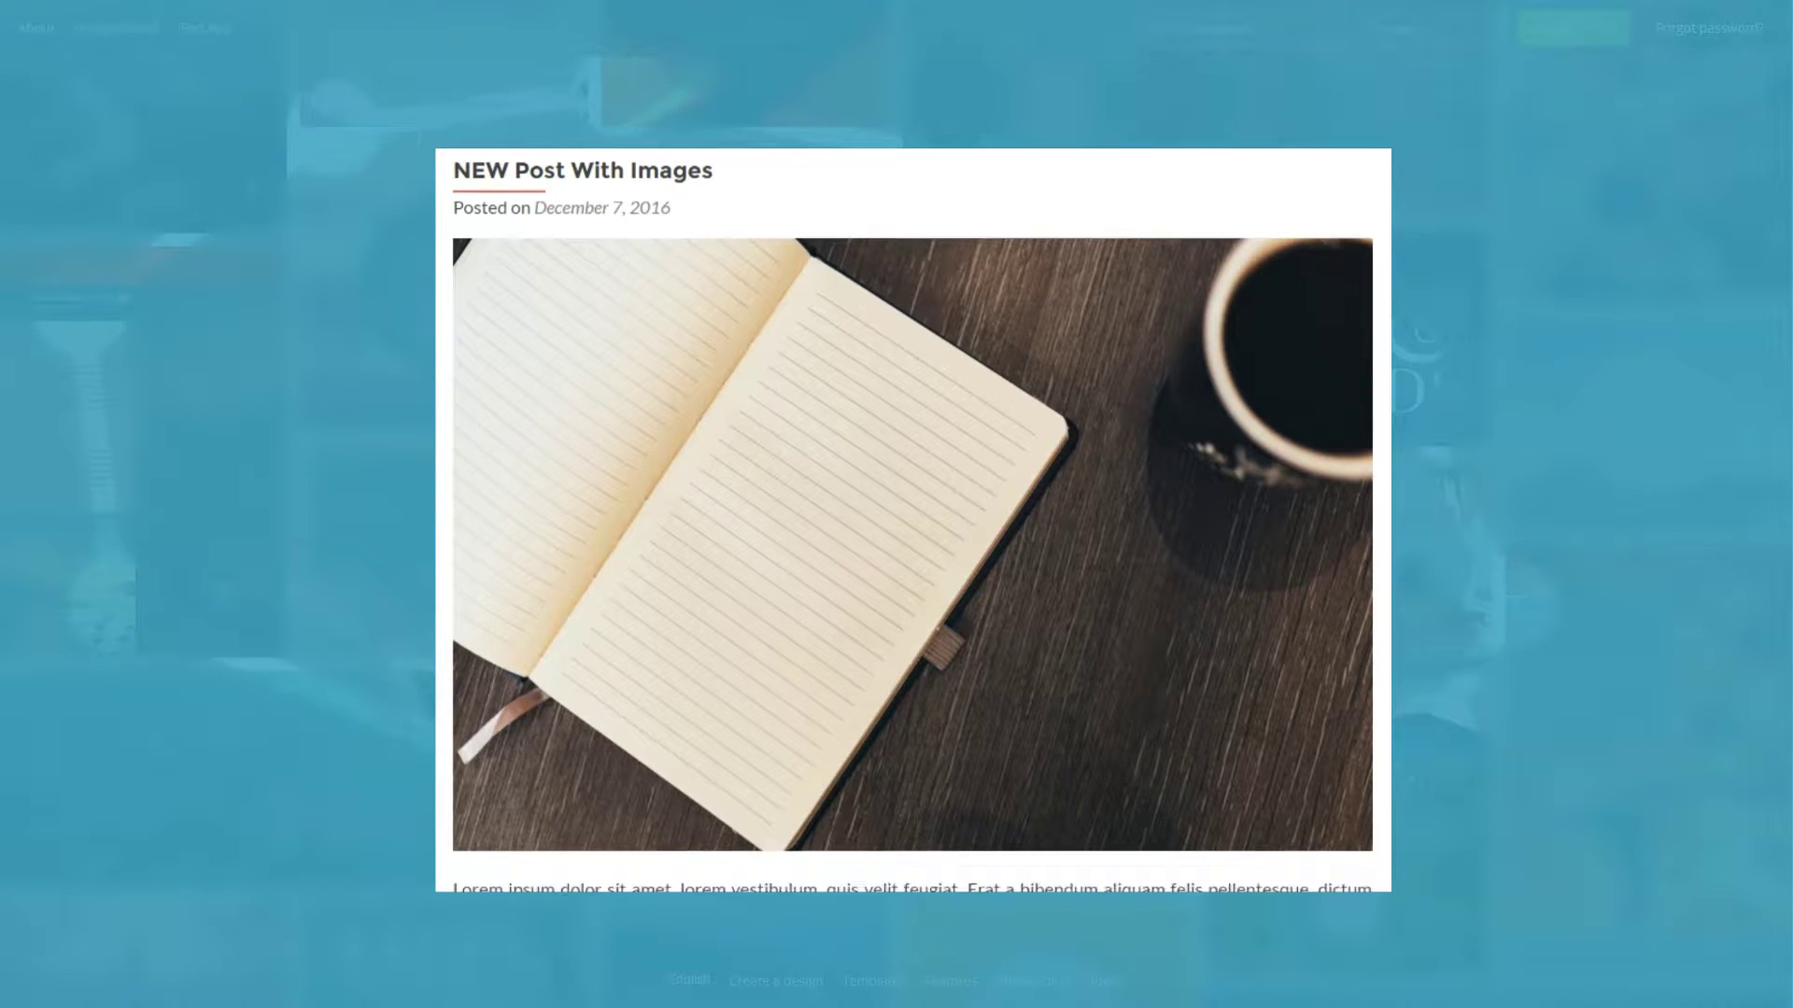
{"action": "scroll", "coordinate": [911, 520], "scroll_direction": "down", "scroll_amount": 7}
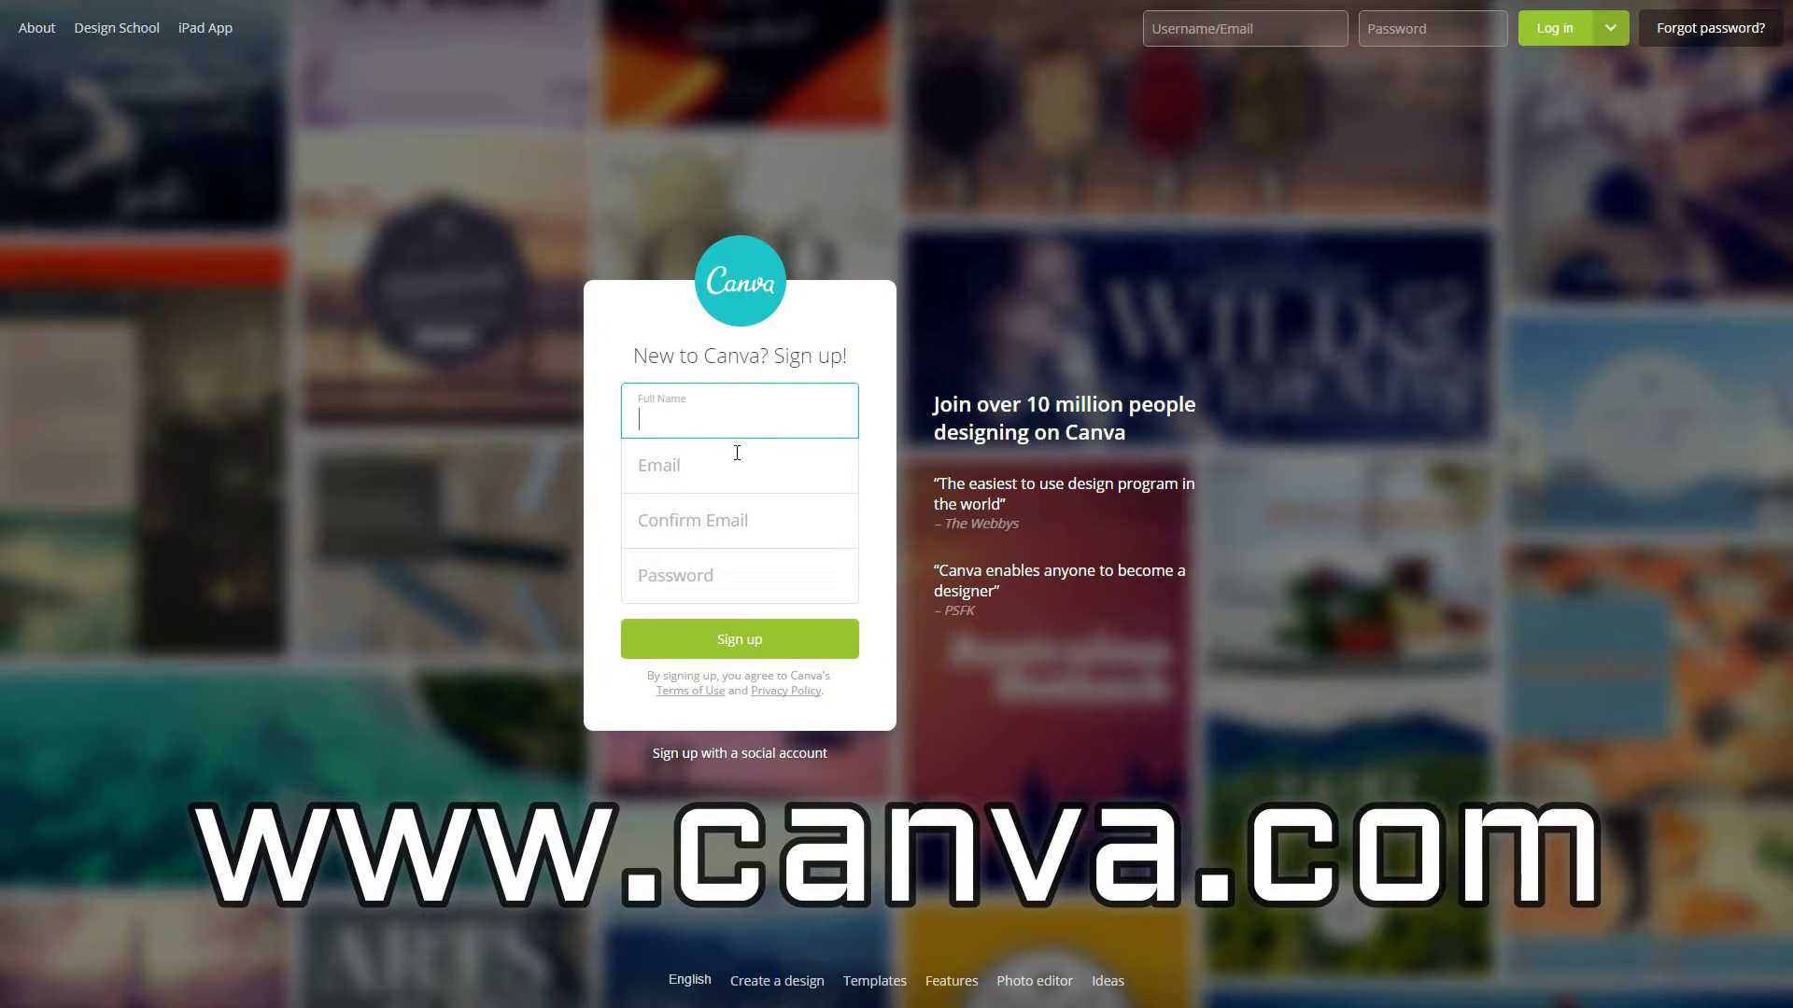
Sign up with a full name, e-mail address and password, choosing Personal as the account use.
{"action": "left_click", "coordinate": [720, 417]}
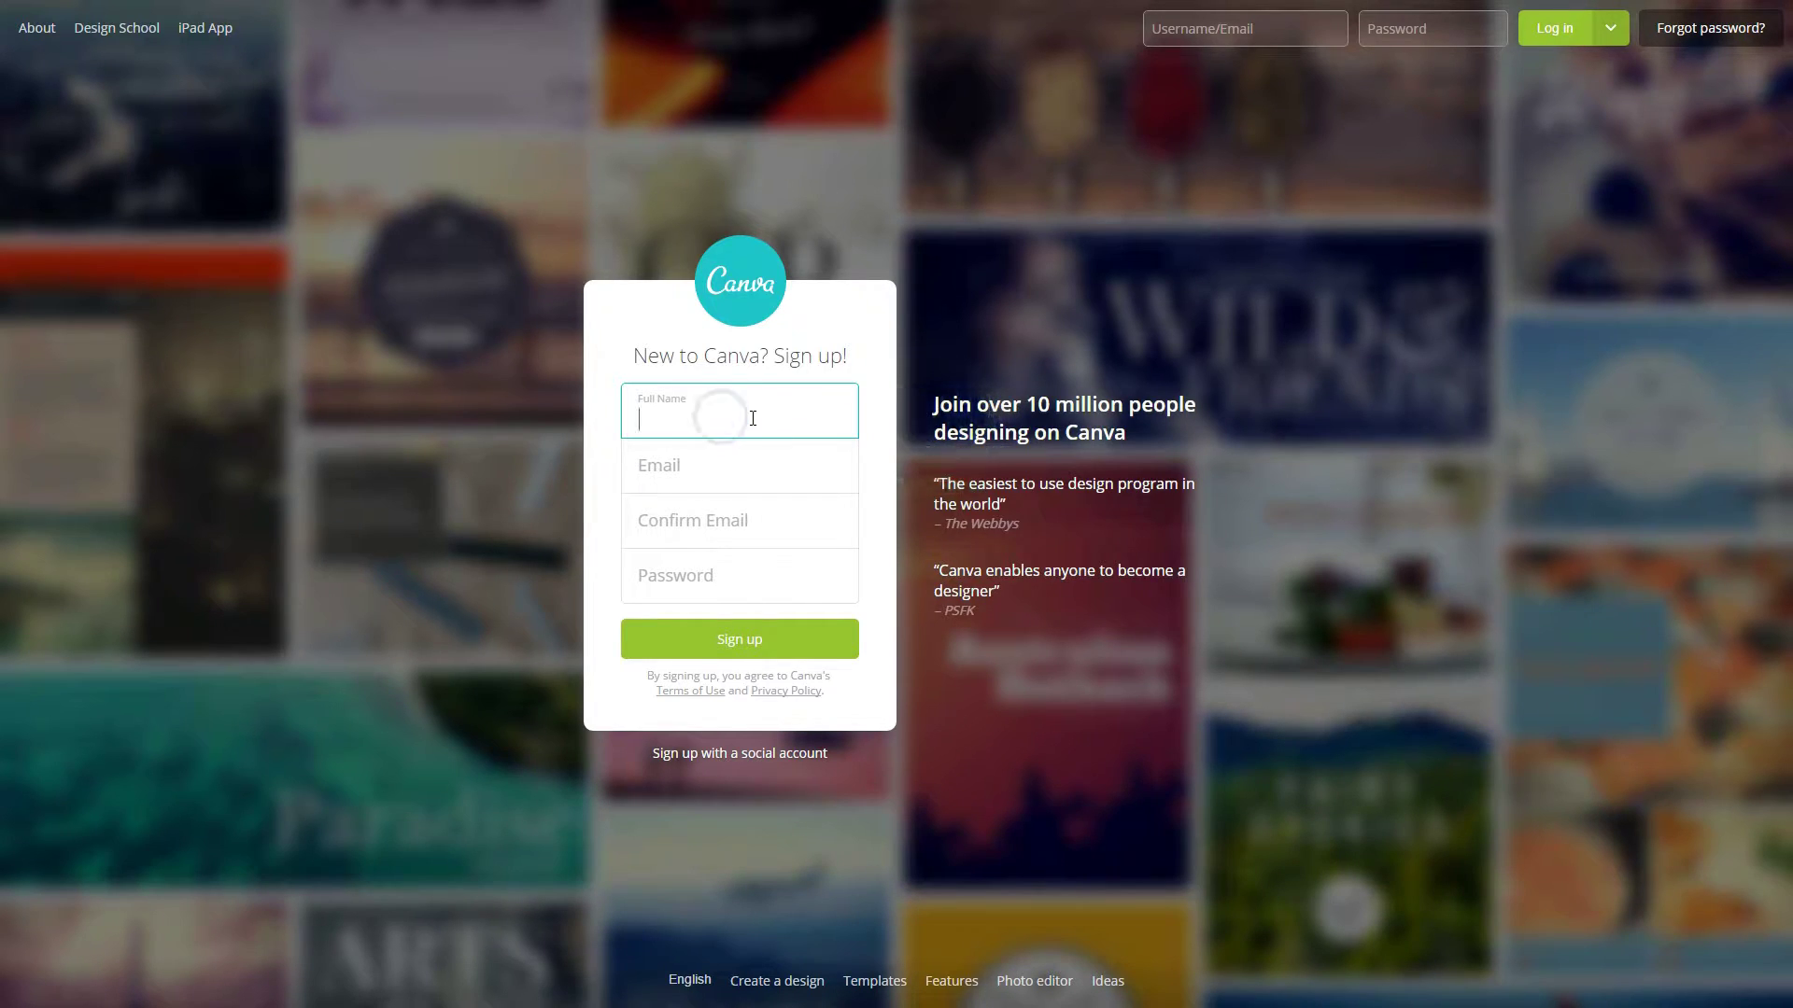
{"action": "key", "text": "Tab"}
{"action": "key", "text": "Tab"}
{"action": "key", "text": "Tab"}
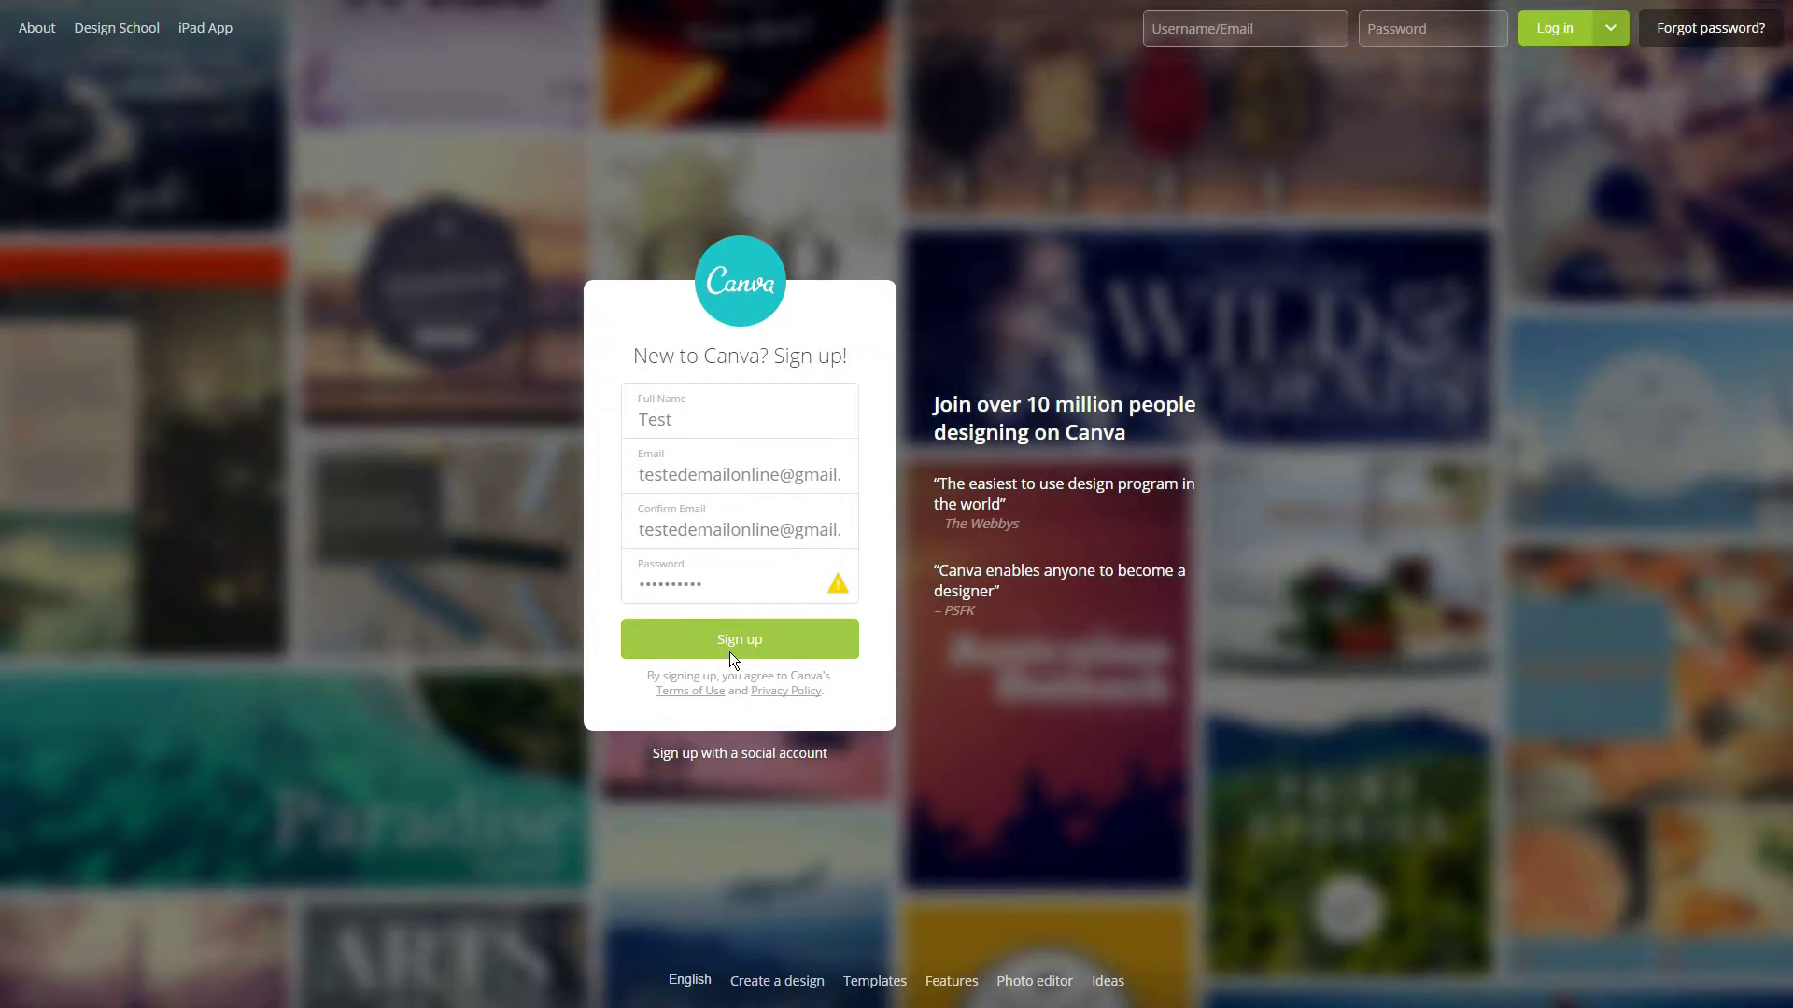
{"action": "left_click", "coordinate": [730, 652]}
{"action": "left_click_drag", "start_coordinate": [803, 398], "coordinate": [990, 406]}
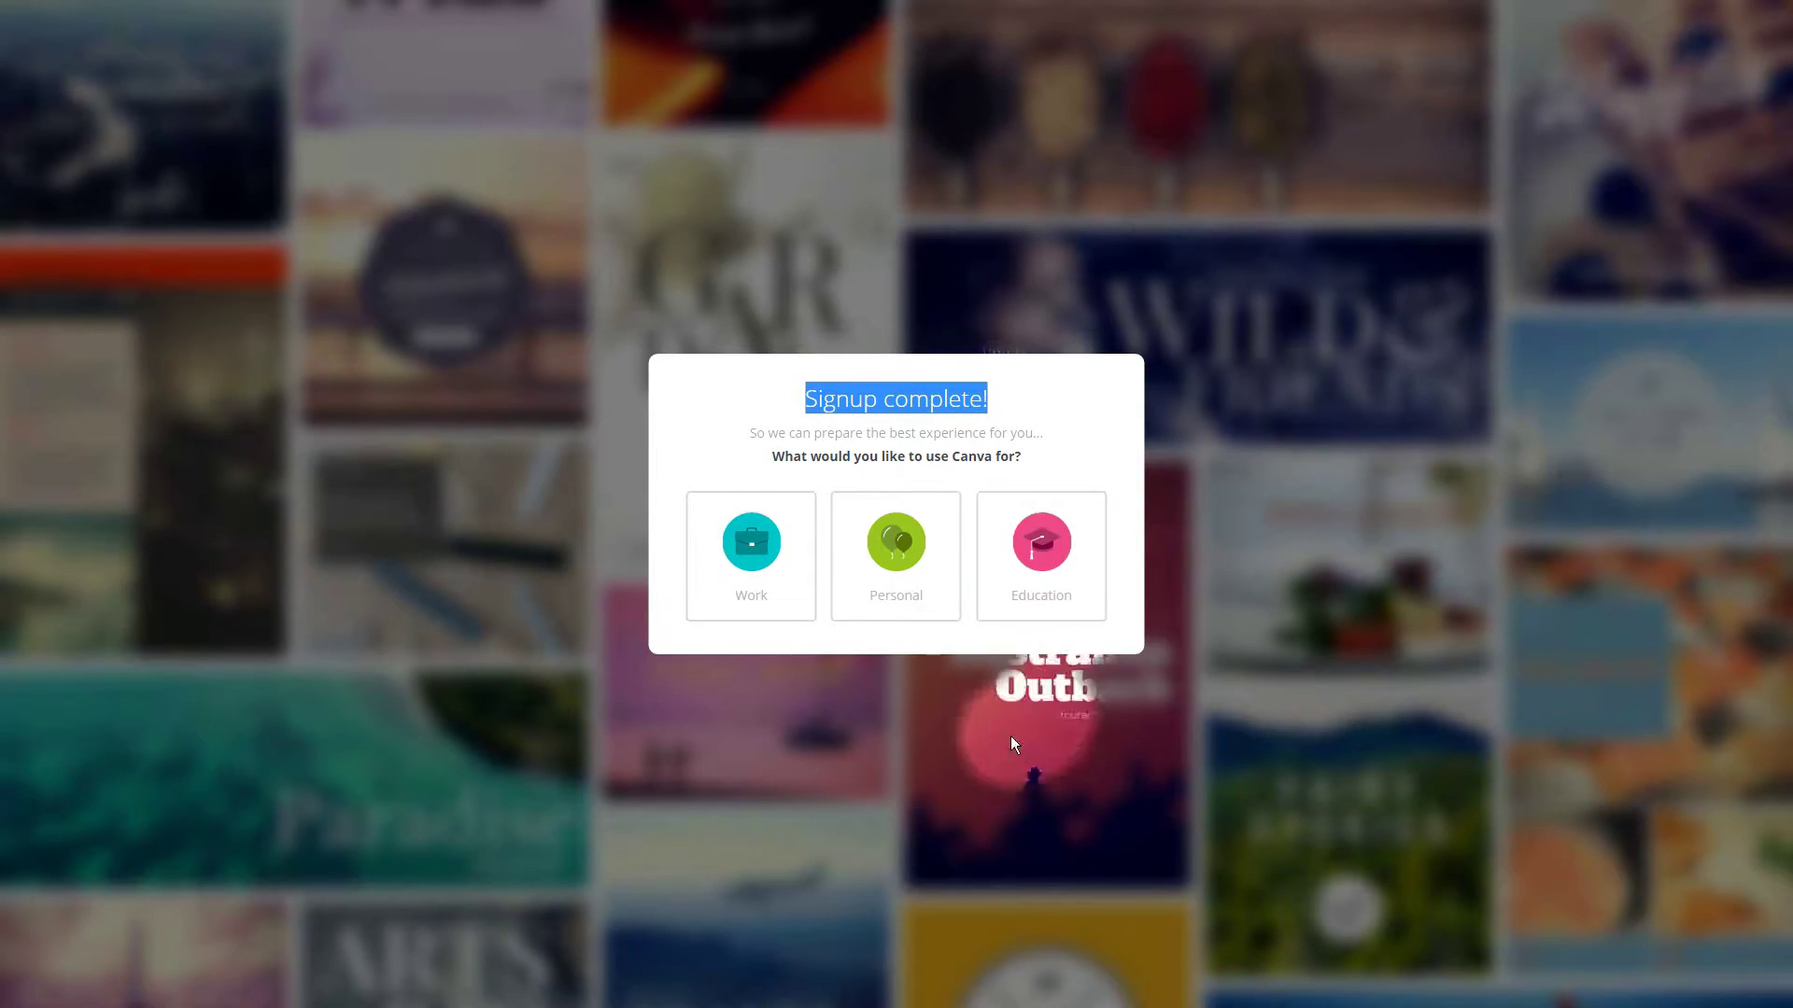
{"action": "left_click", "coordinate": [897, 563]}
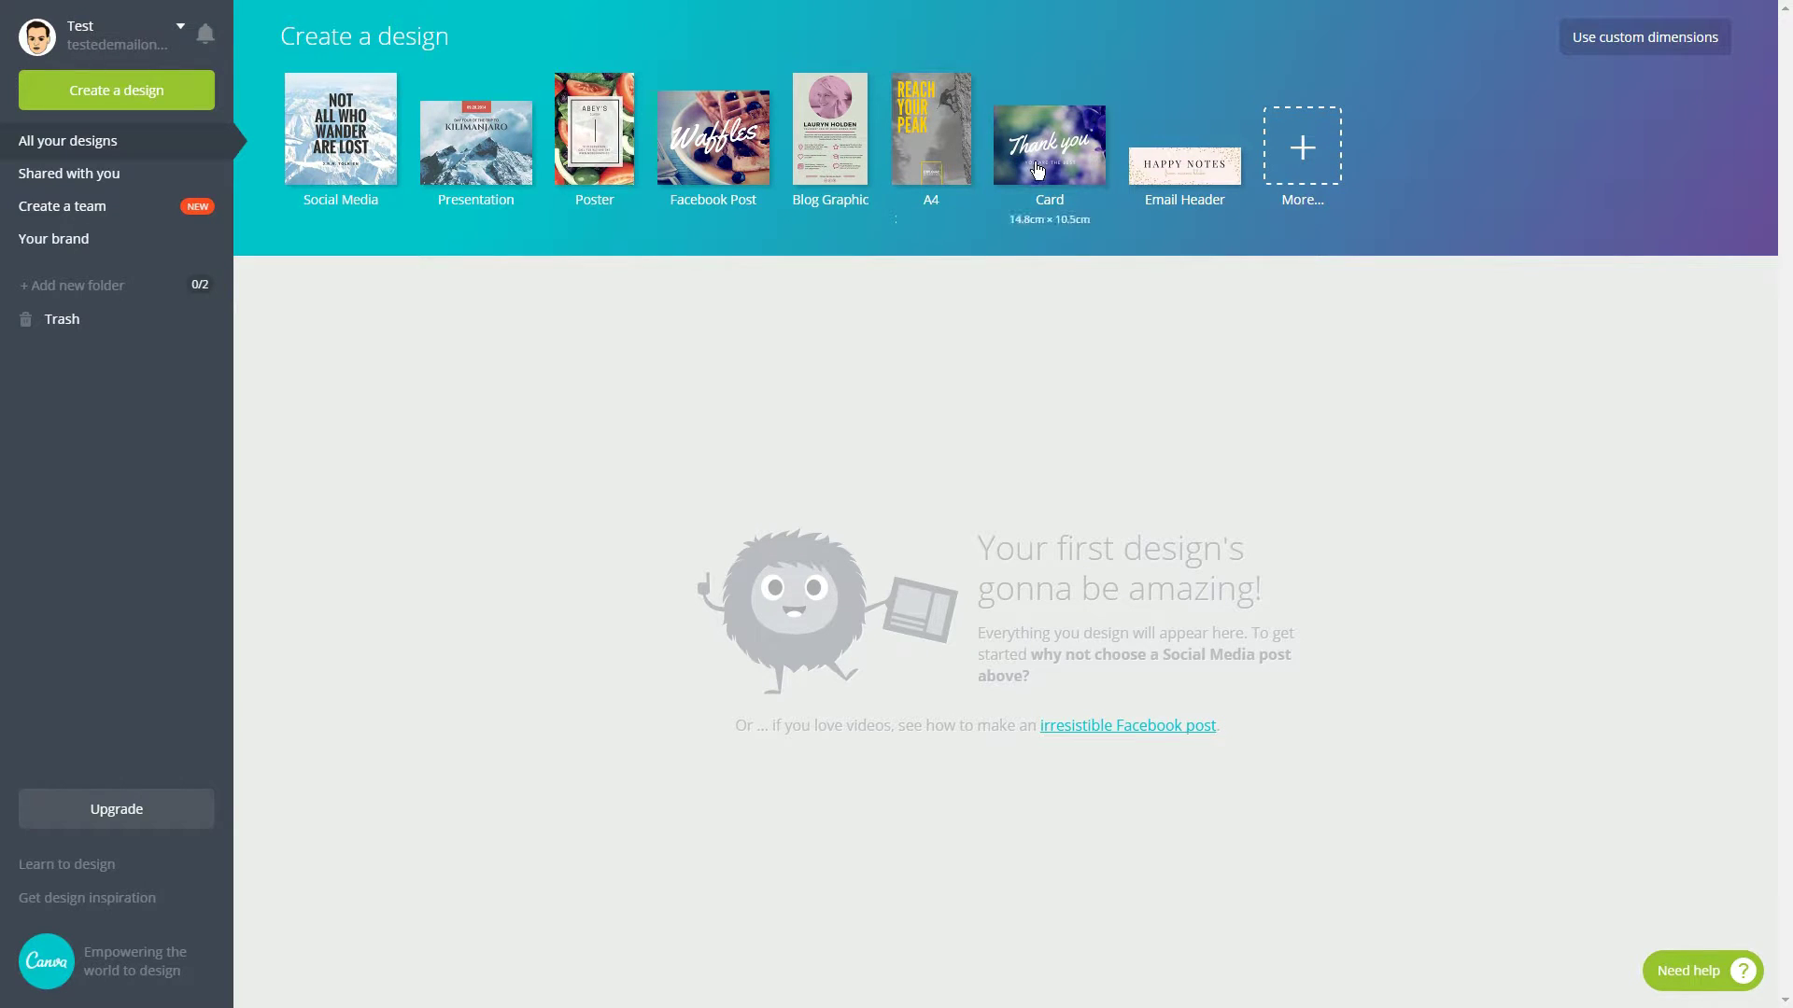
Browse all design types and start a blank 1200 × 628 px Facebook Ad.
{"action": "left_click", "coordinate": [1294, 166]}
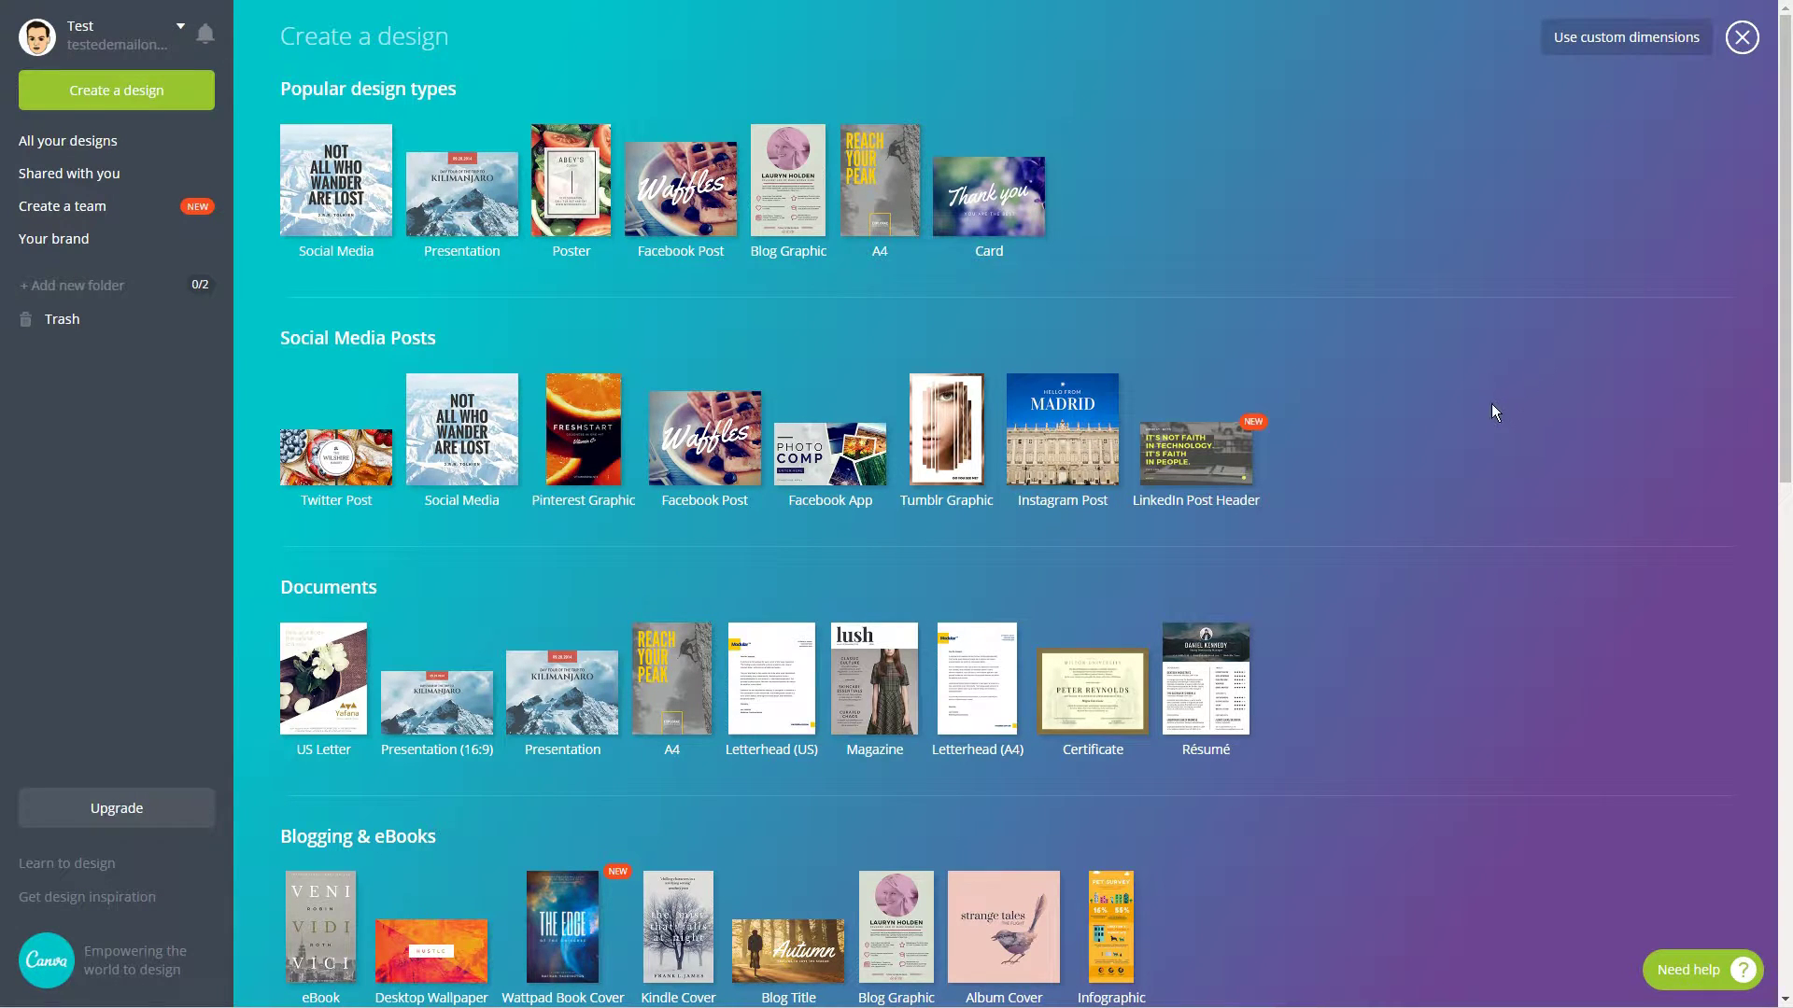
{"action": "scroll", "coordinate": [1452, 425], "scroll_direction": "down", "scroll_amount": 4}
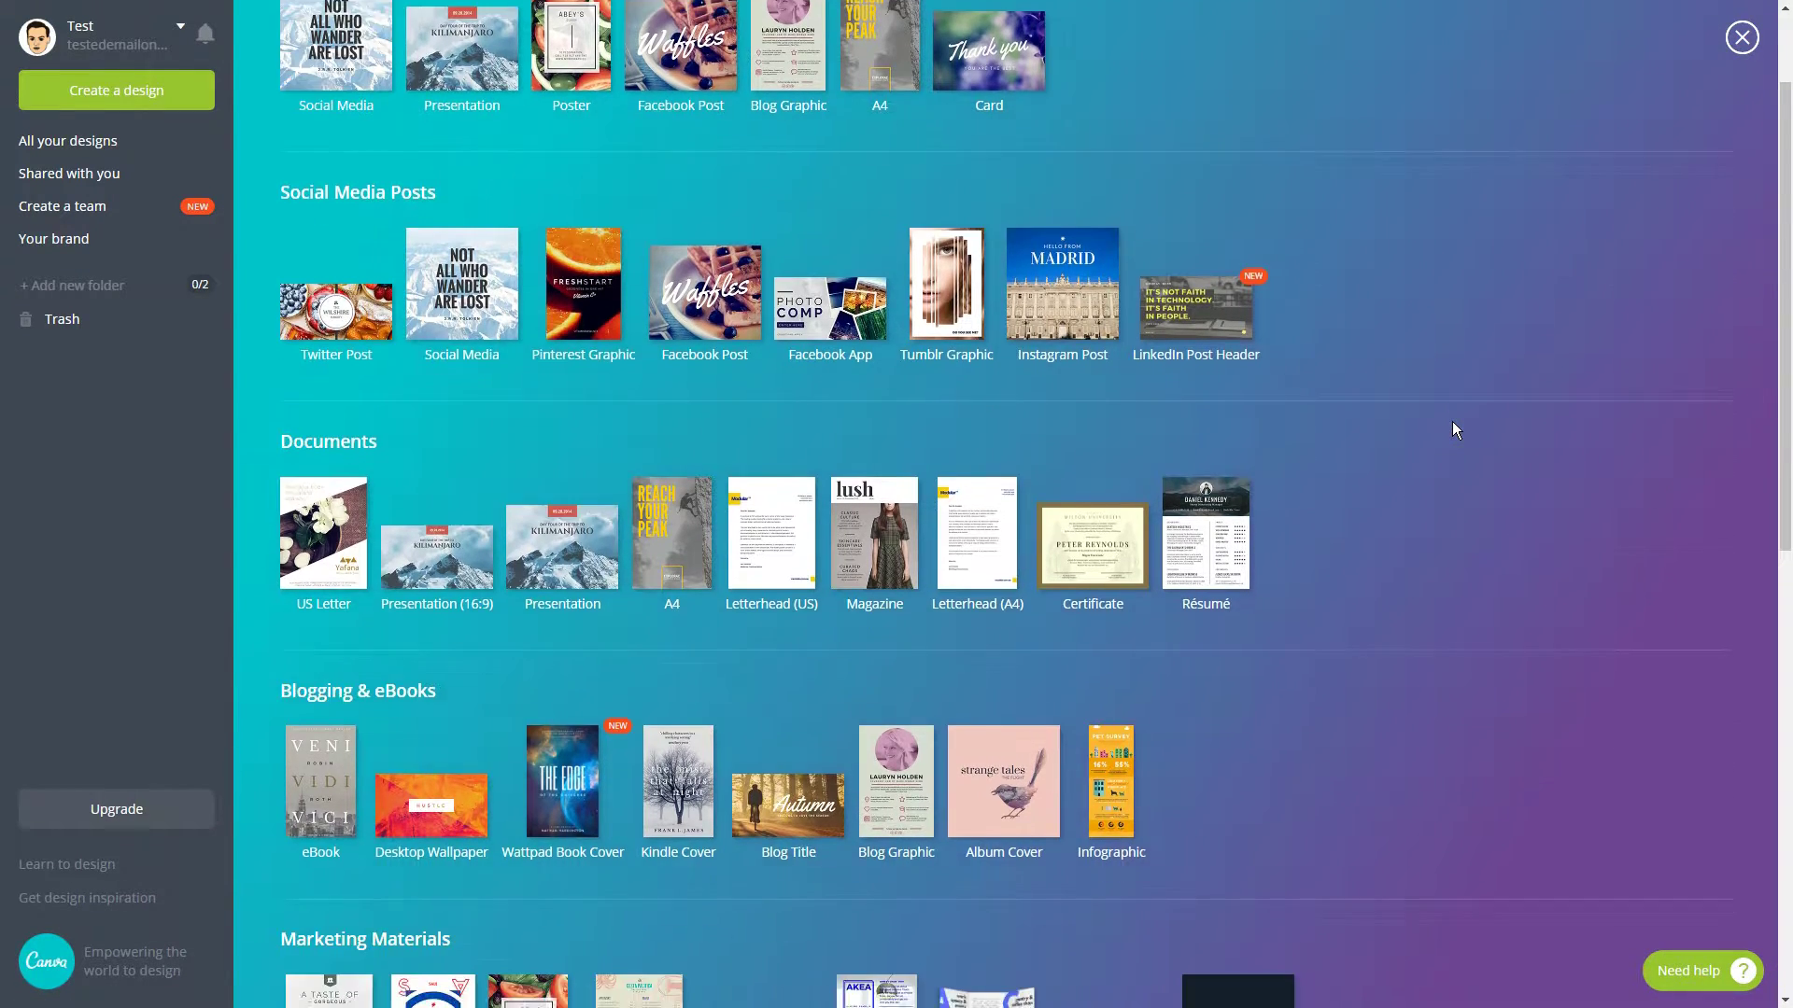
{"action": "scroll", "coordinate": [1452, 427], "scroll_direction": "down", "scroll_amount": 8}
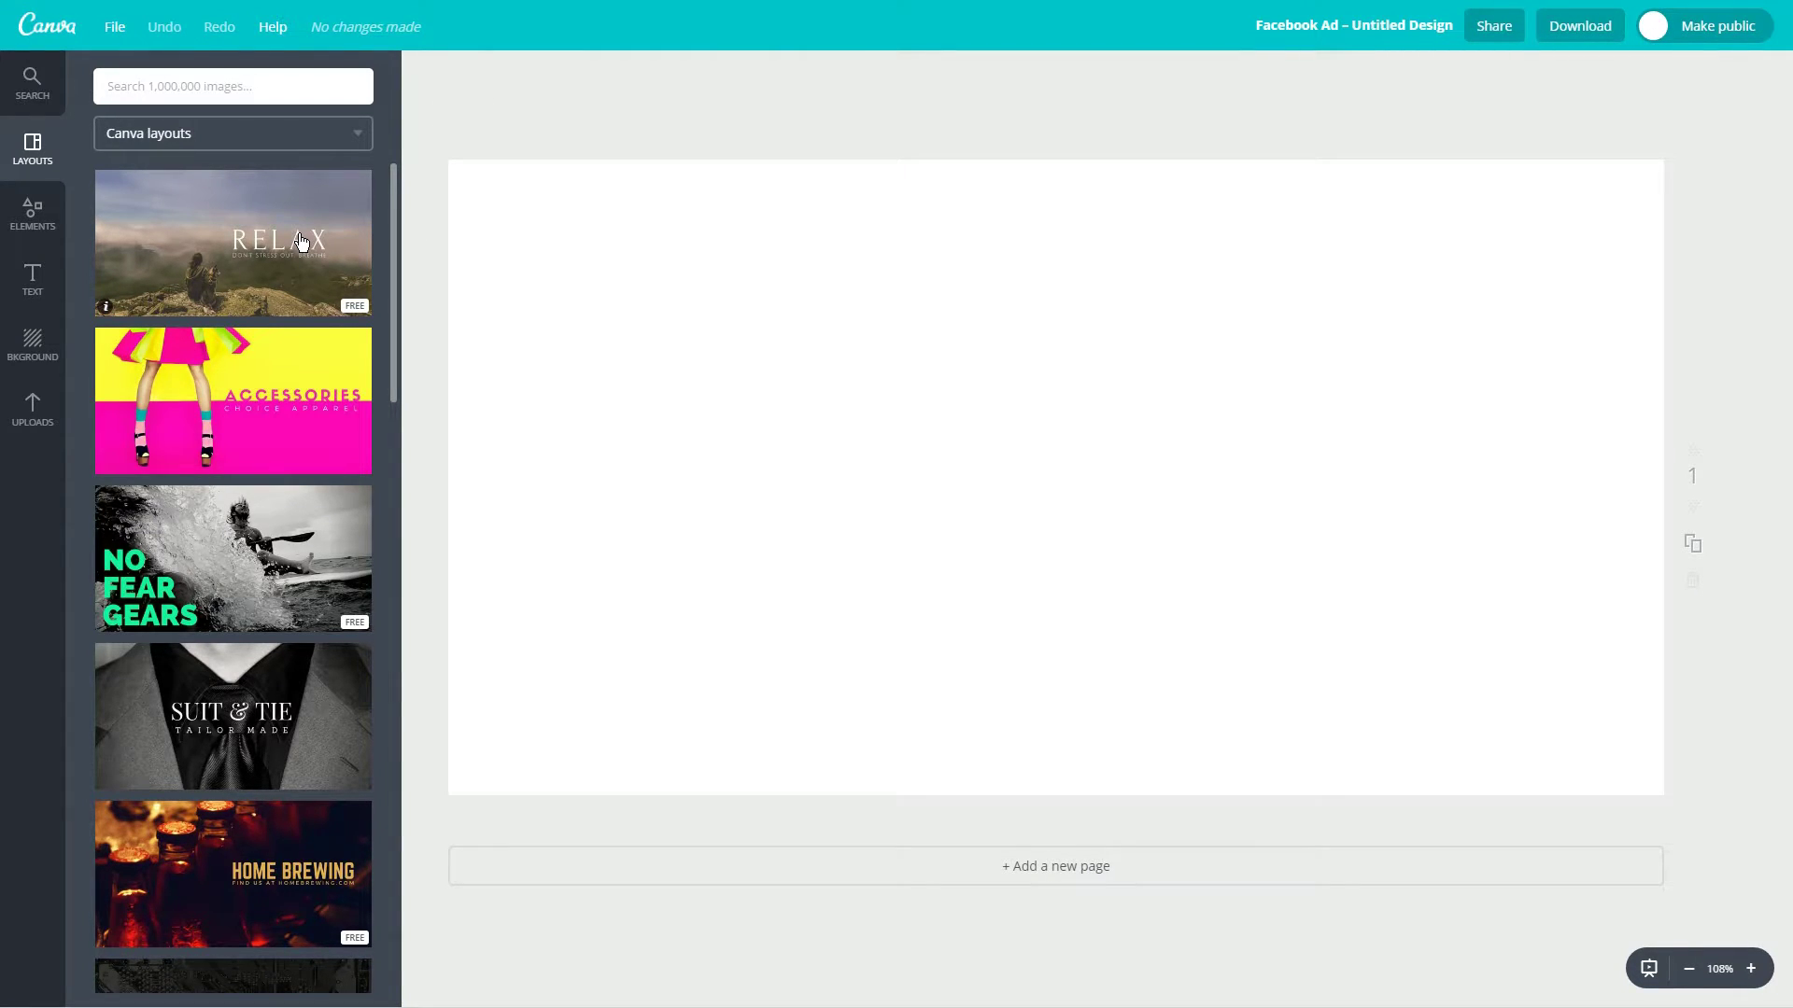
Try the RELAX, ACCESSORIES, NO FEAR GEARS and SUIT & TIE layouts on the ad.
{"action": "left_click", "coordinate": [301, 242]}
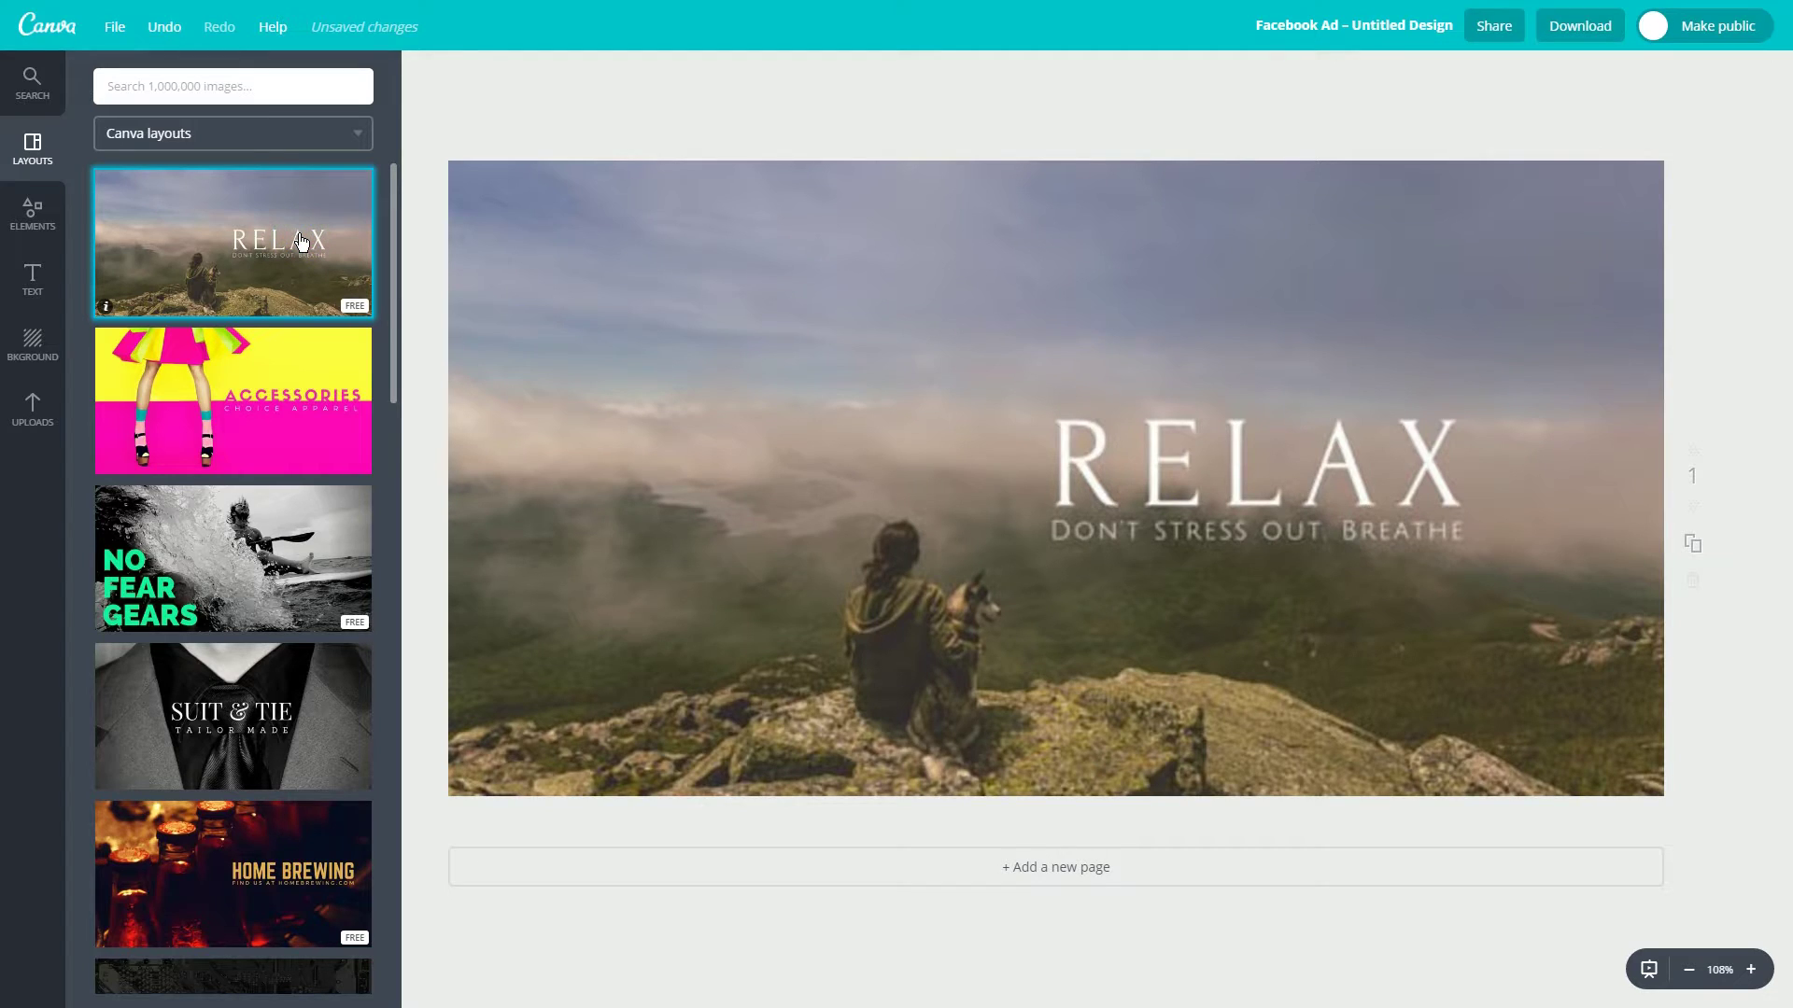
{"action": "left_click", "coordinate": [289, 387]}
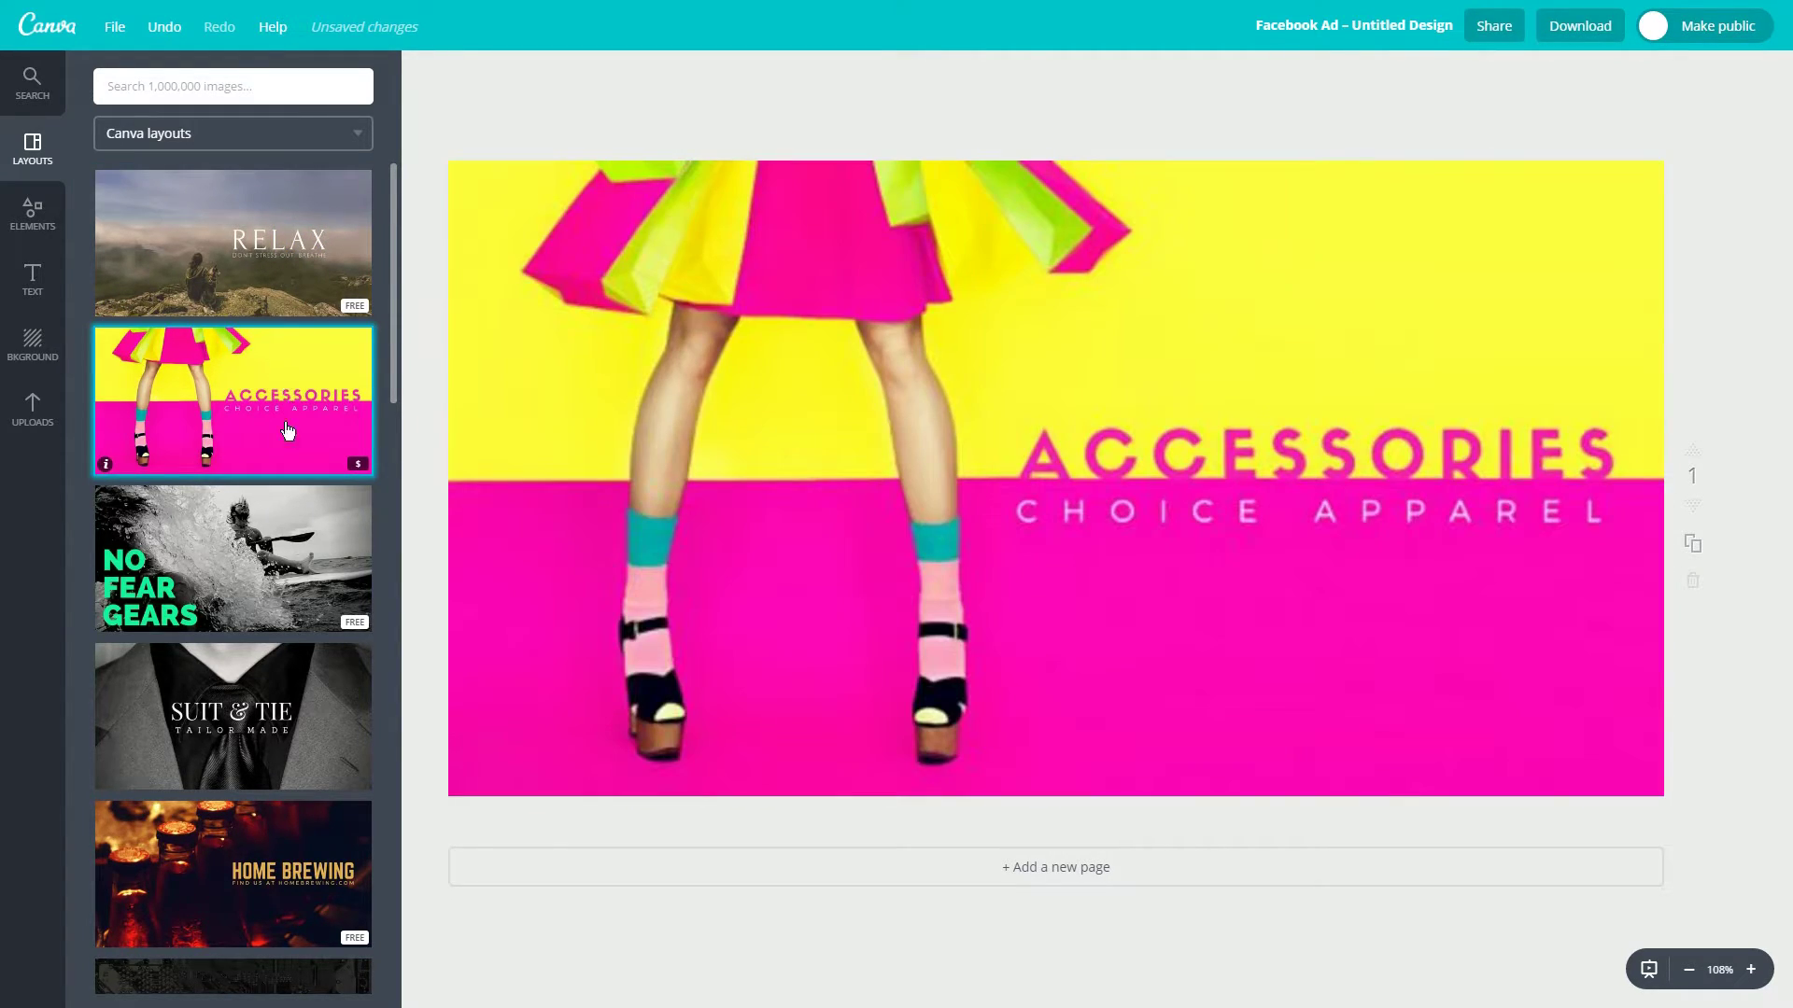
{"action": "left_click", "coordinate": [279, 559]}
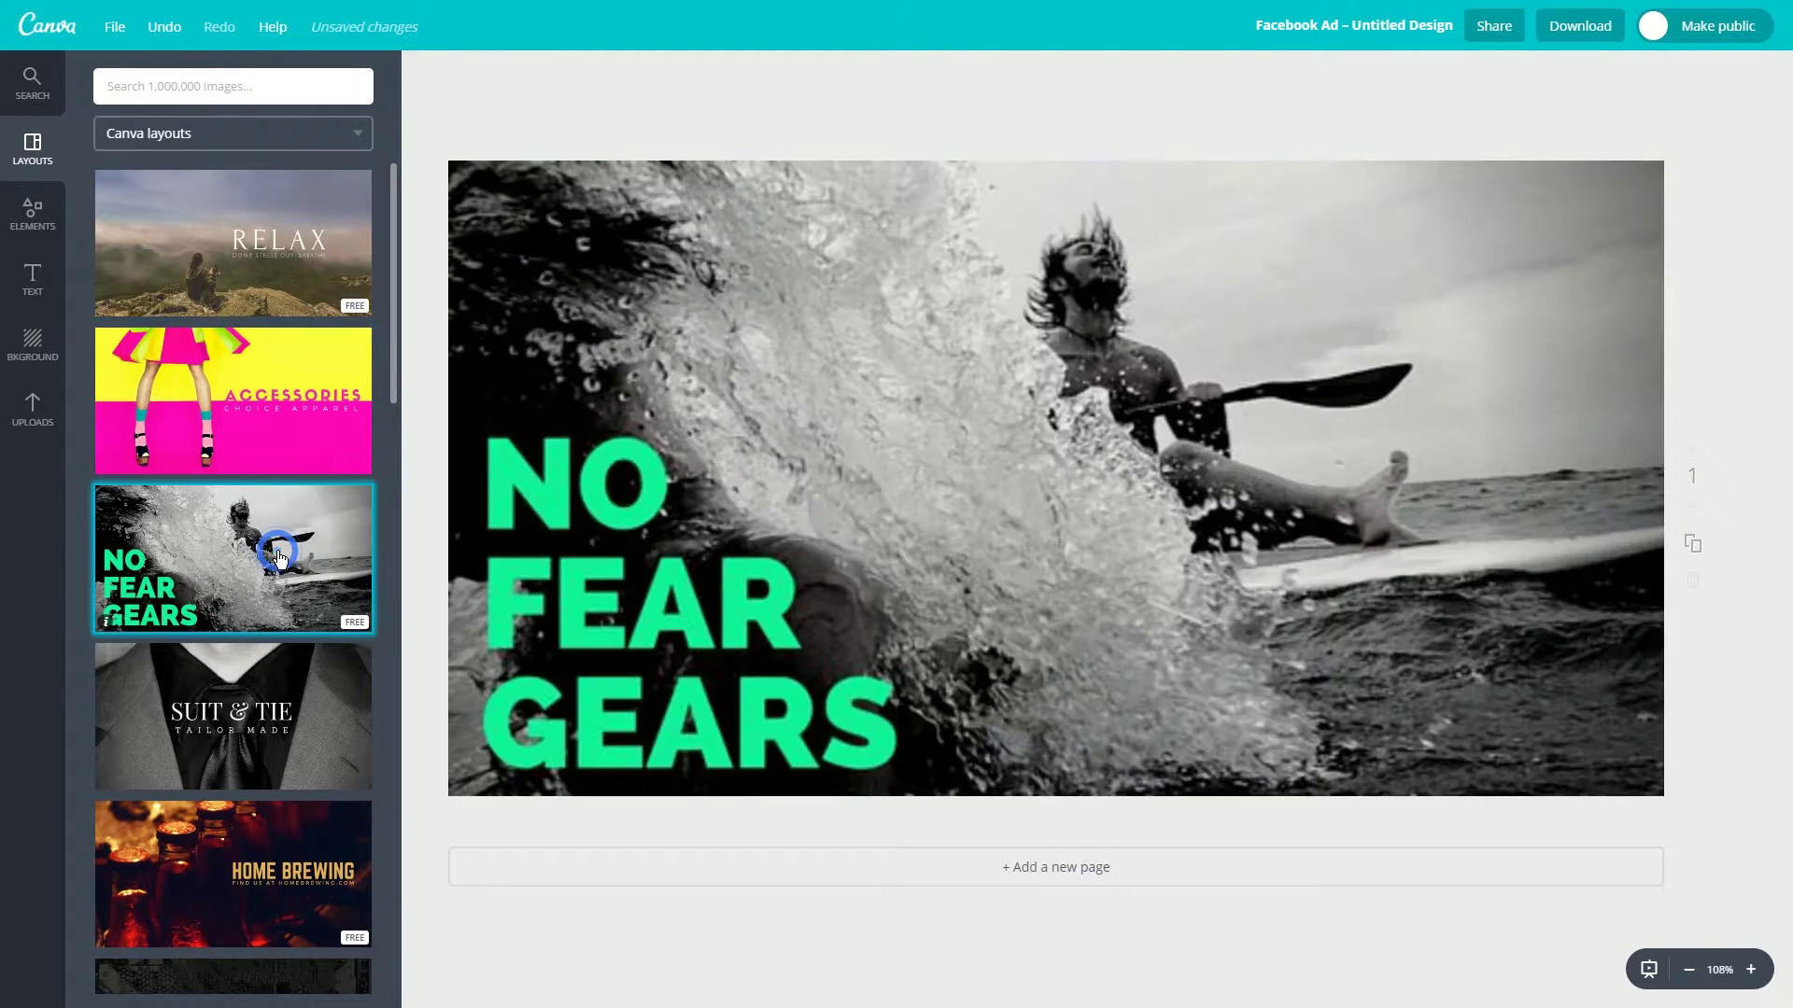
{"action": "left_click", "coordinate": [272, 711]}
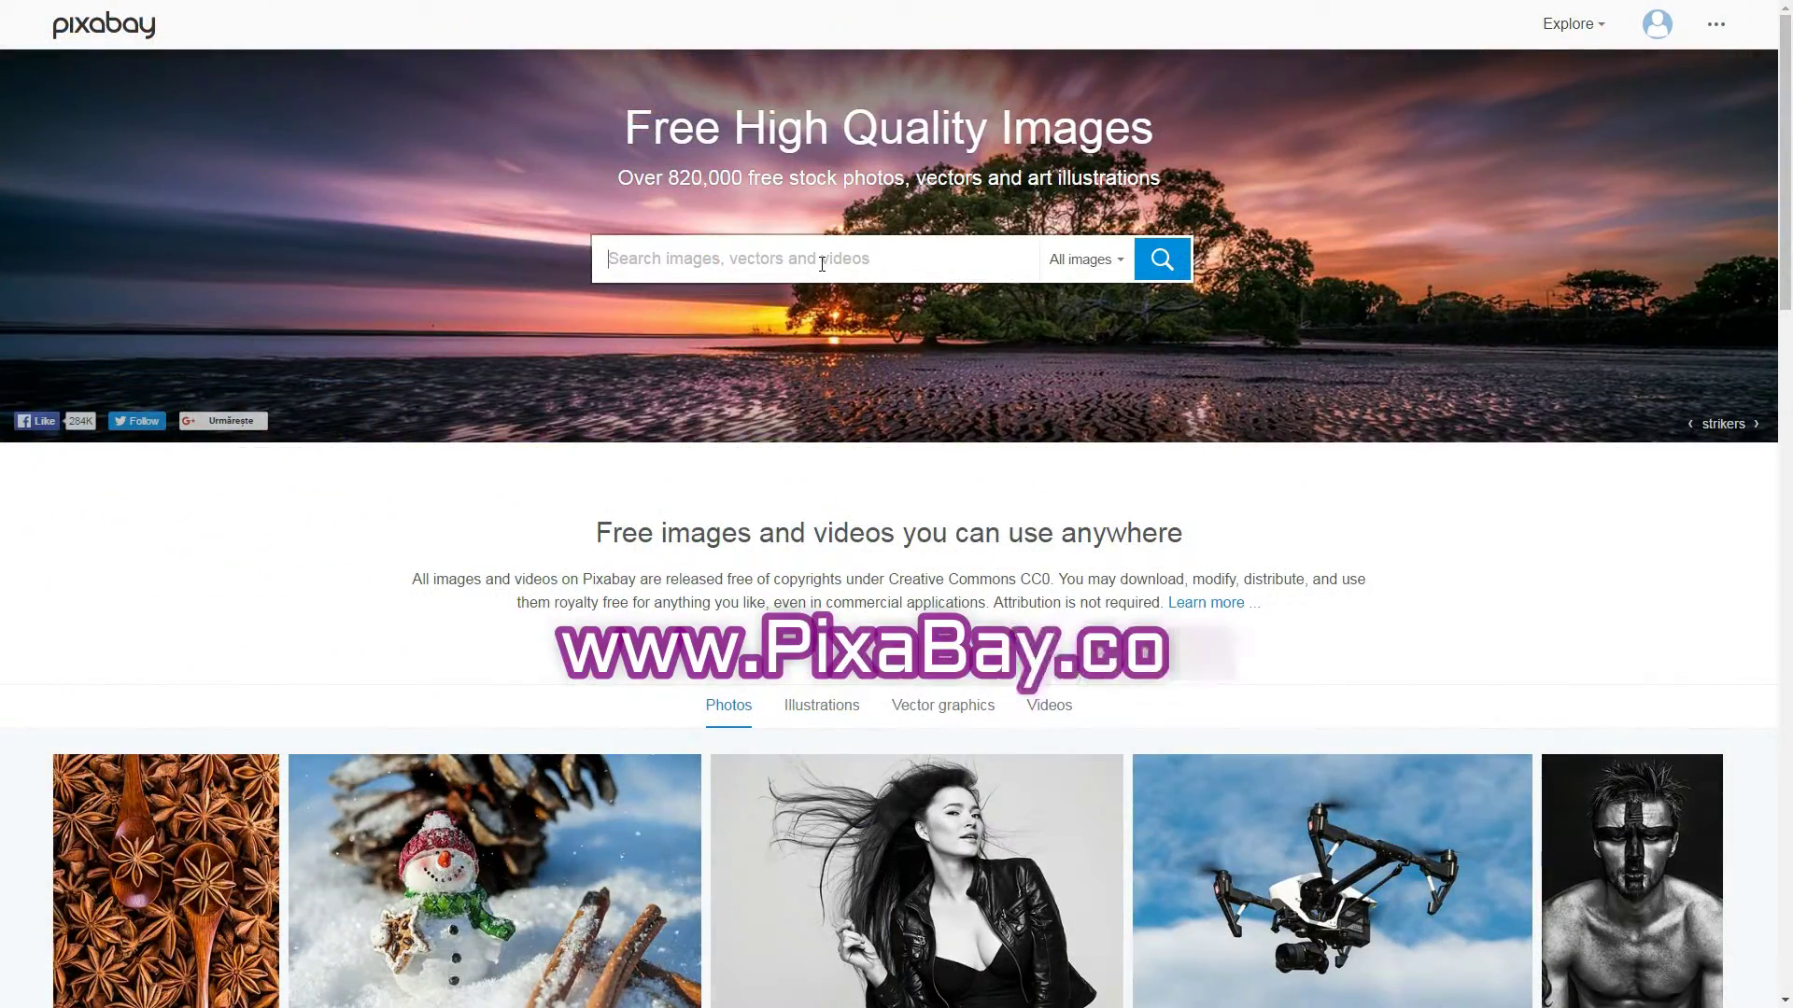
Search Pixabay for cooking photos, browse the Unsplash feed, and open the Buddy beagle photo on MyStockPhotos.
{"action": "type", "text": "cook"}
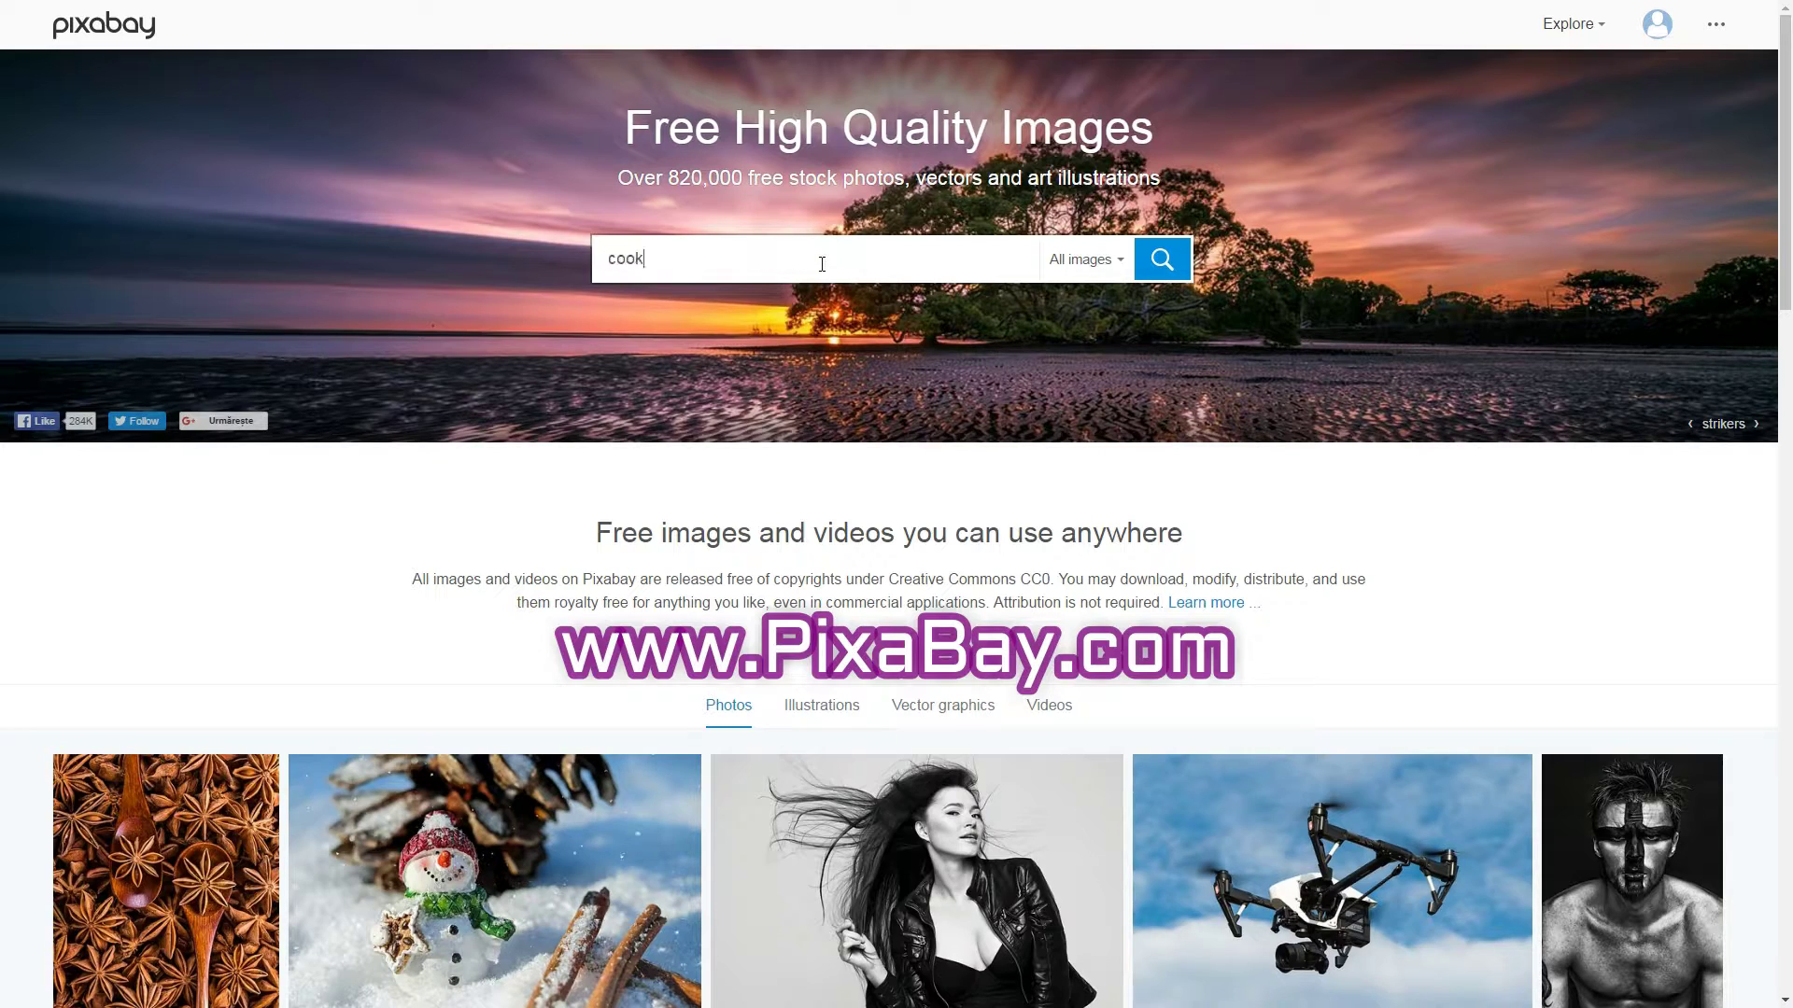
{"action": "type", "text": "ing"}
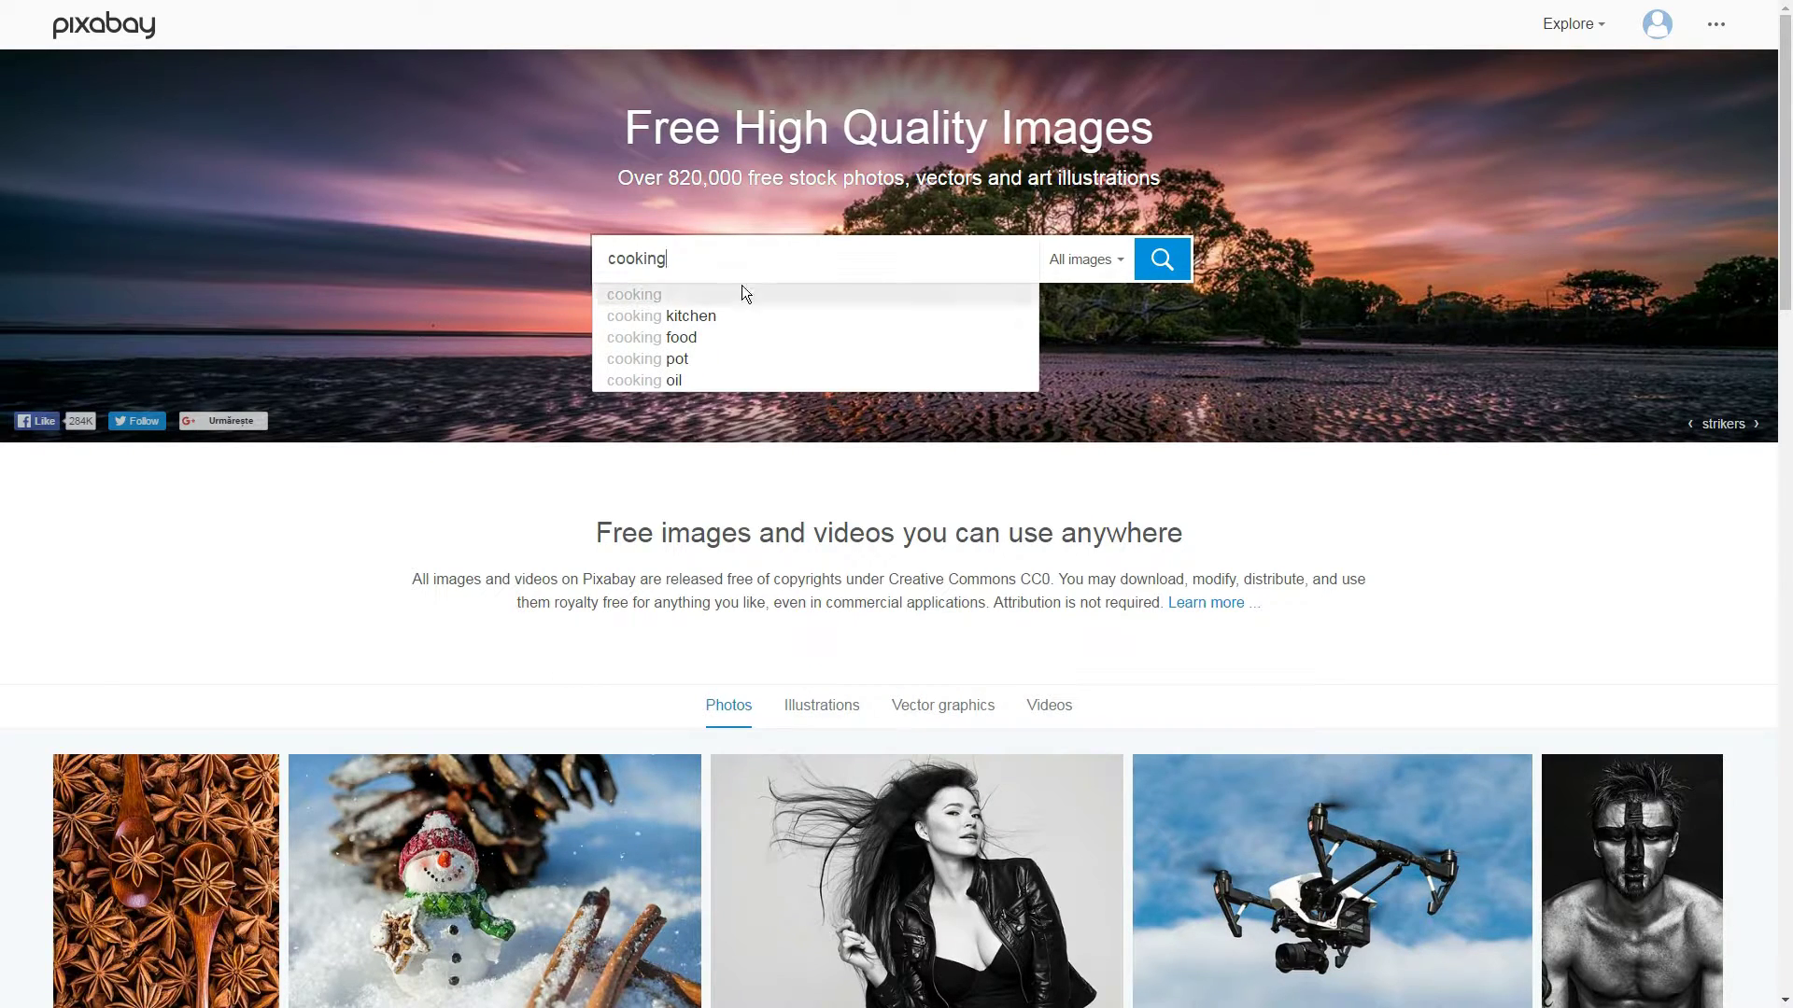
{"action": "left_click", "coordinate": [727, 295]}
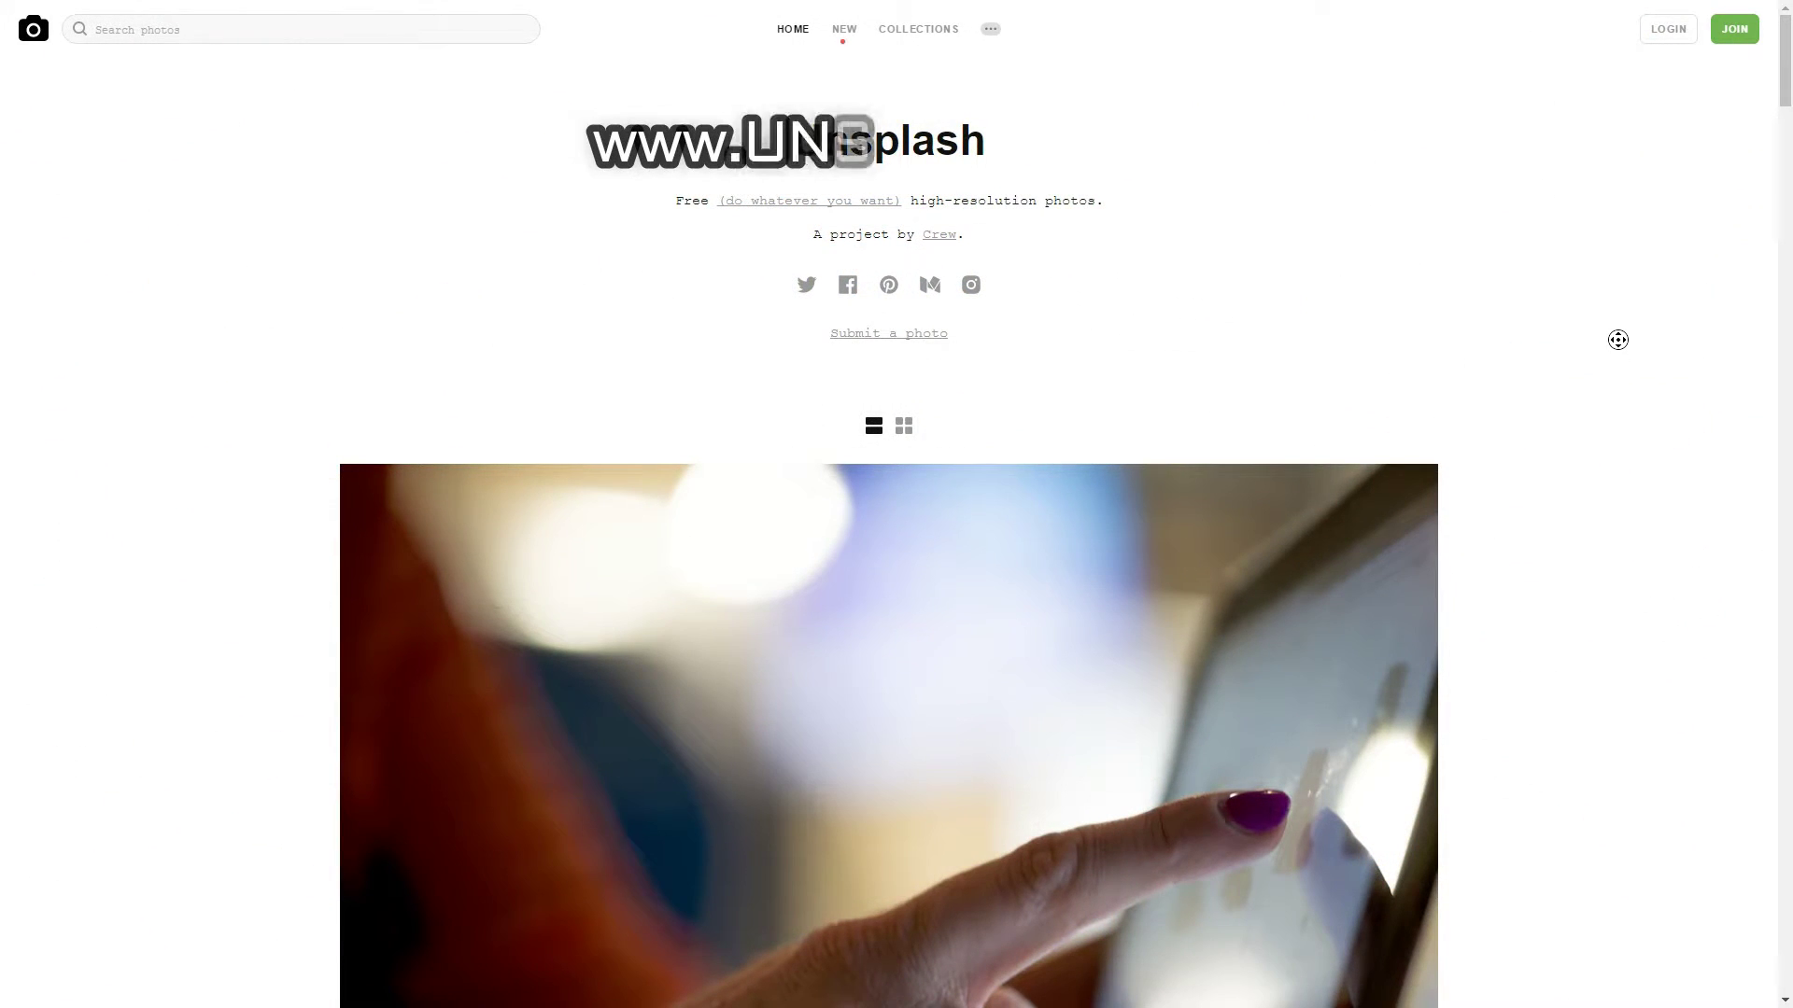
{"action": "scroll", "coordinate": [1618, 340], "scroll_direction": "down", "scroll_amount": 1}
{"action": "scroll", "coordinate": [1625, 371], "scroll_direction": "down", "scroll_amount": 10}
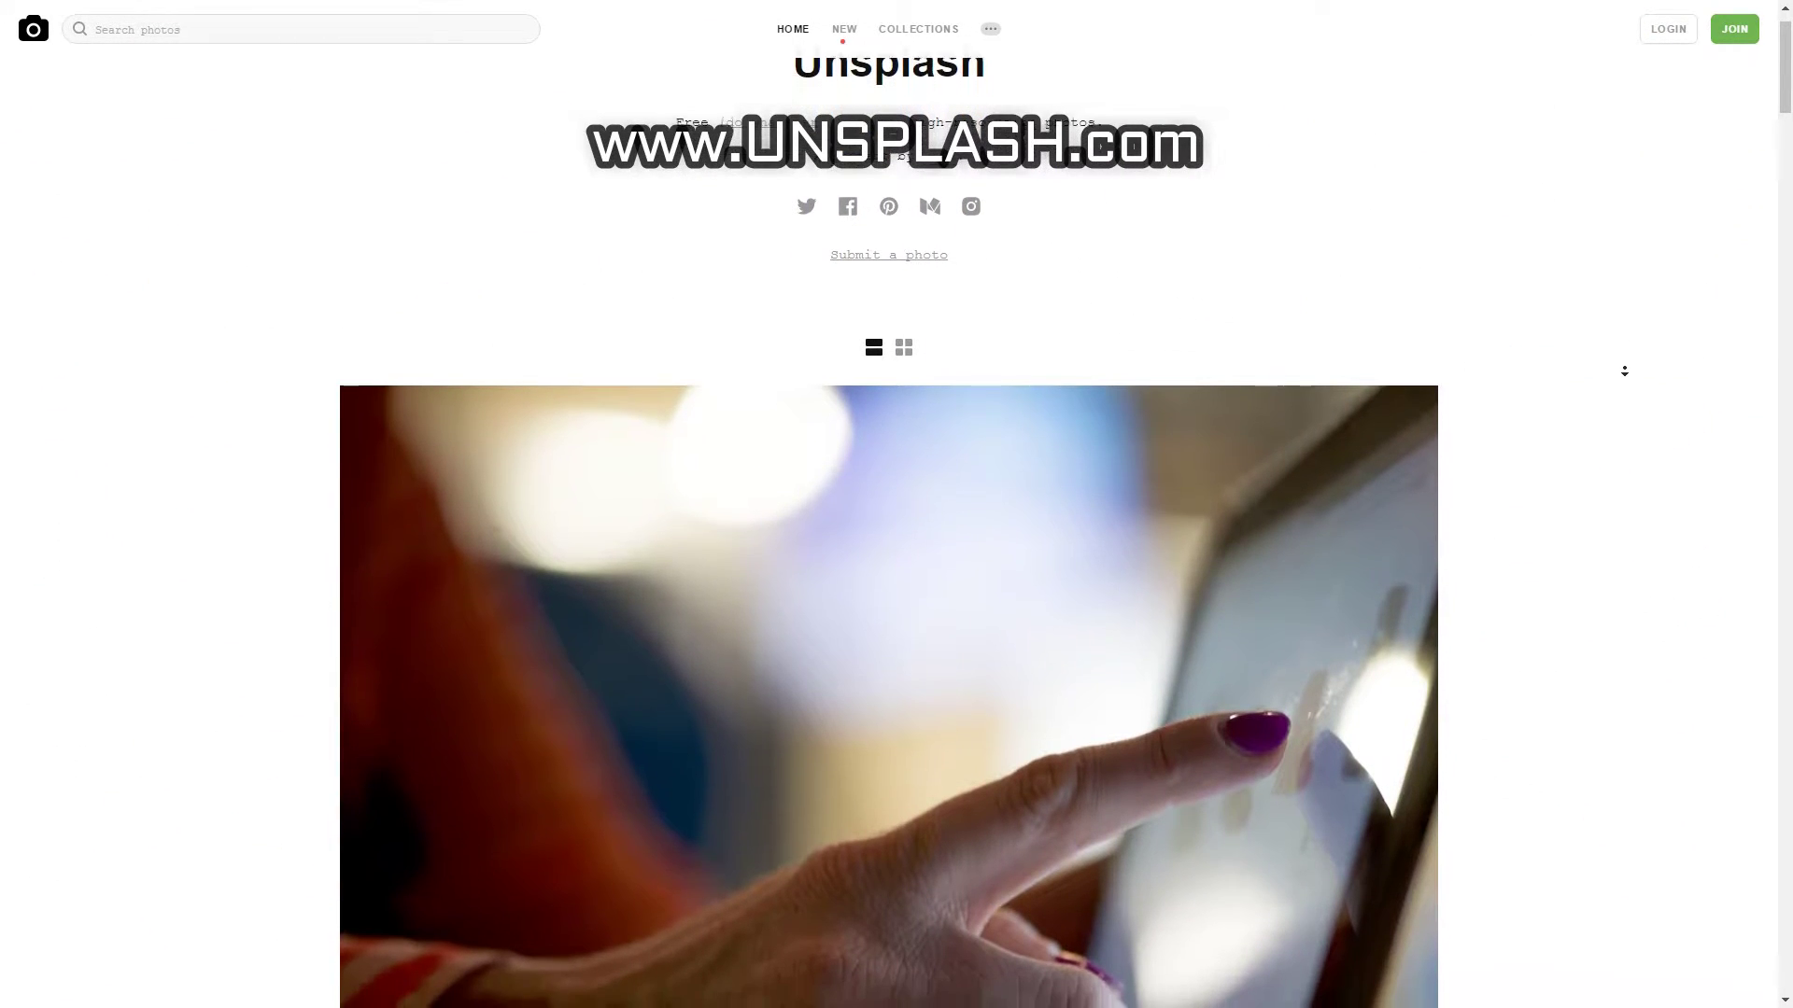
{"action": "scroll", "coordinate": [1634, 473], "scroll_direction": "down", "scroll_amount": 20}
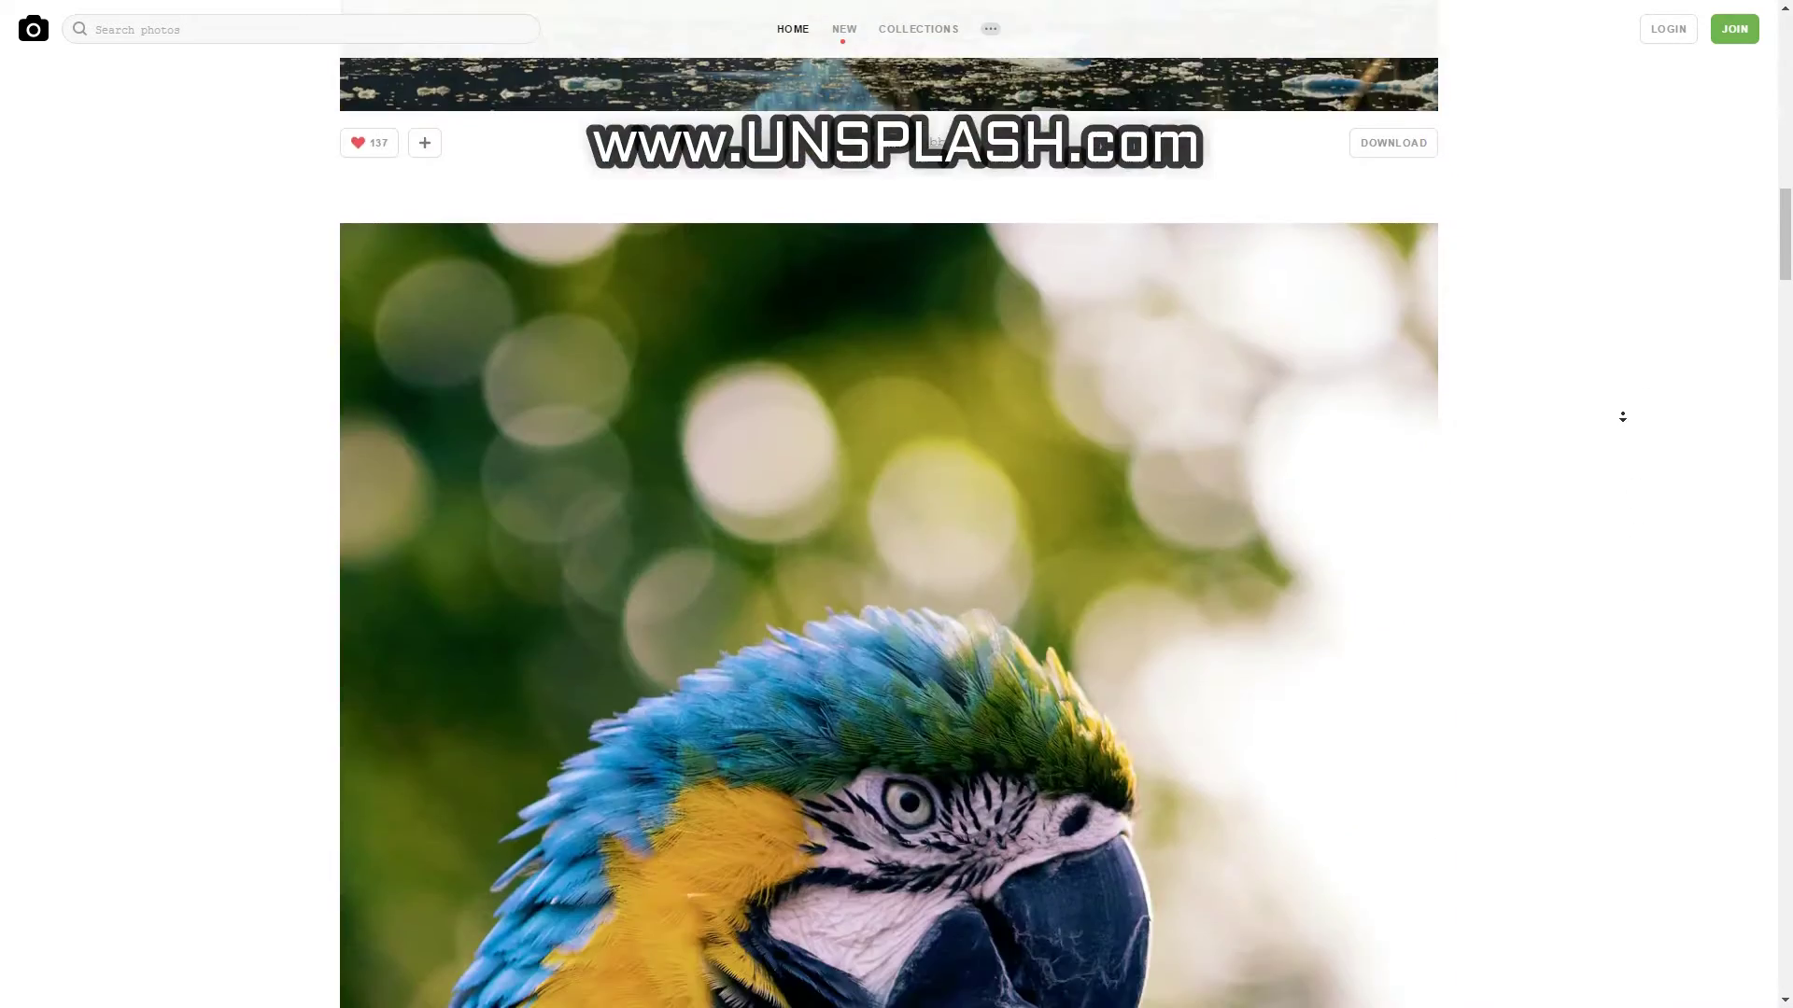
{"action": "scroll", "coordinate": [1606, 524], "scroll_direction": "down", "scroll_amount": 6}
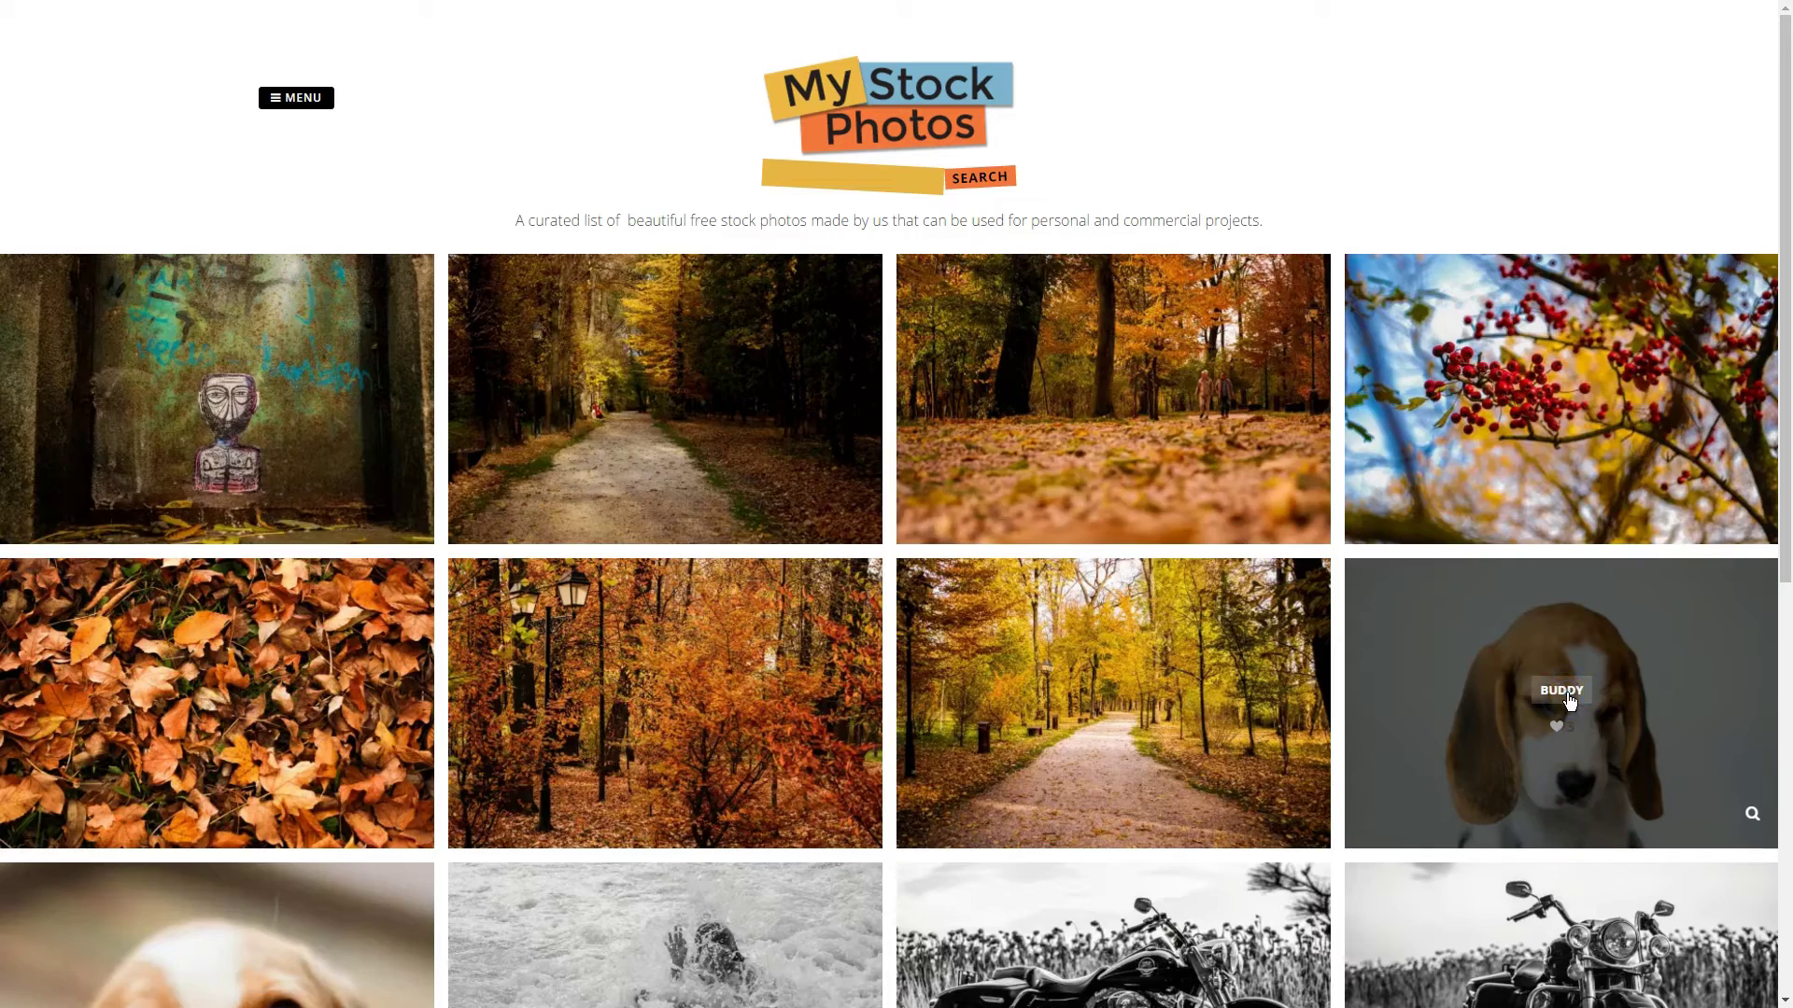
{"action": "left_click", "coordinate": [1569, 698]}
{"action": "scroll", "coordinate": [644, 581], "scroll_direction": "down", "scroll_amount": 3}
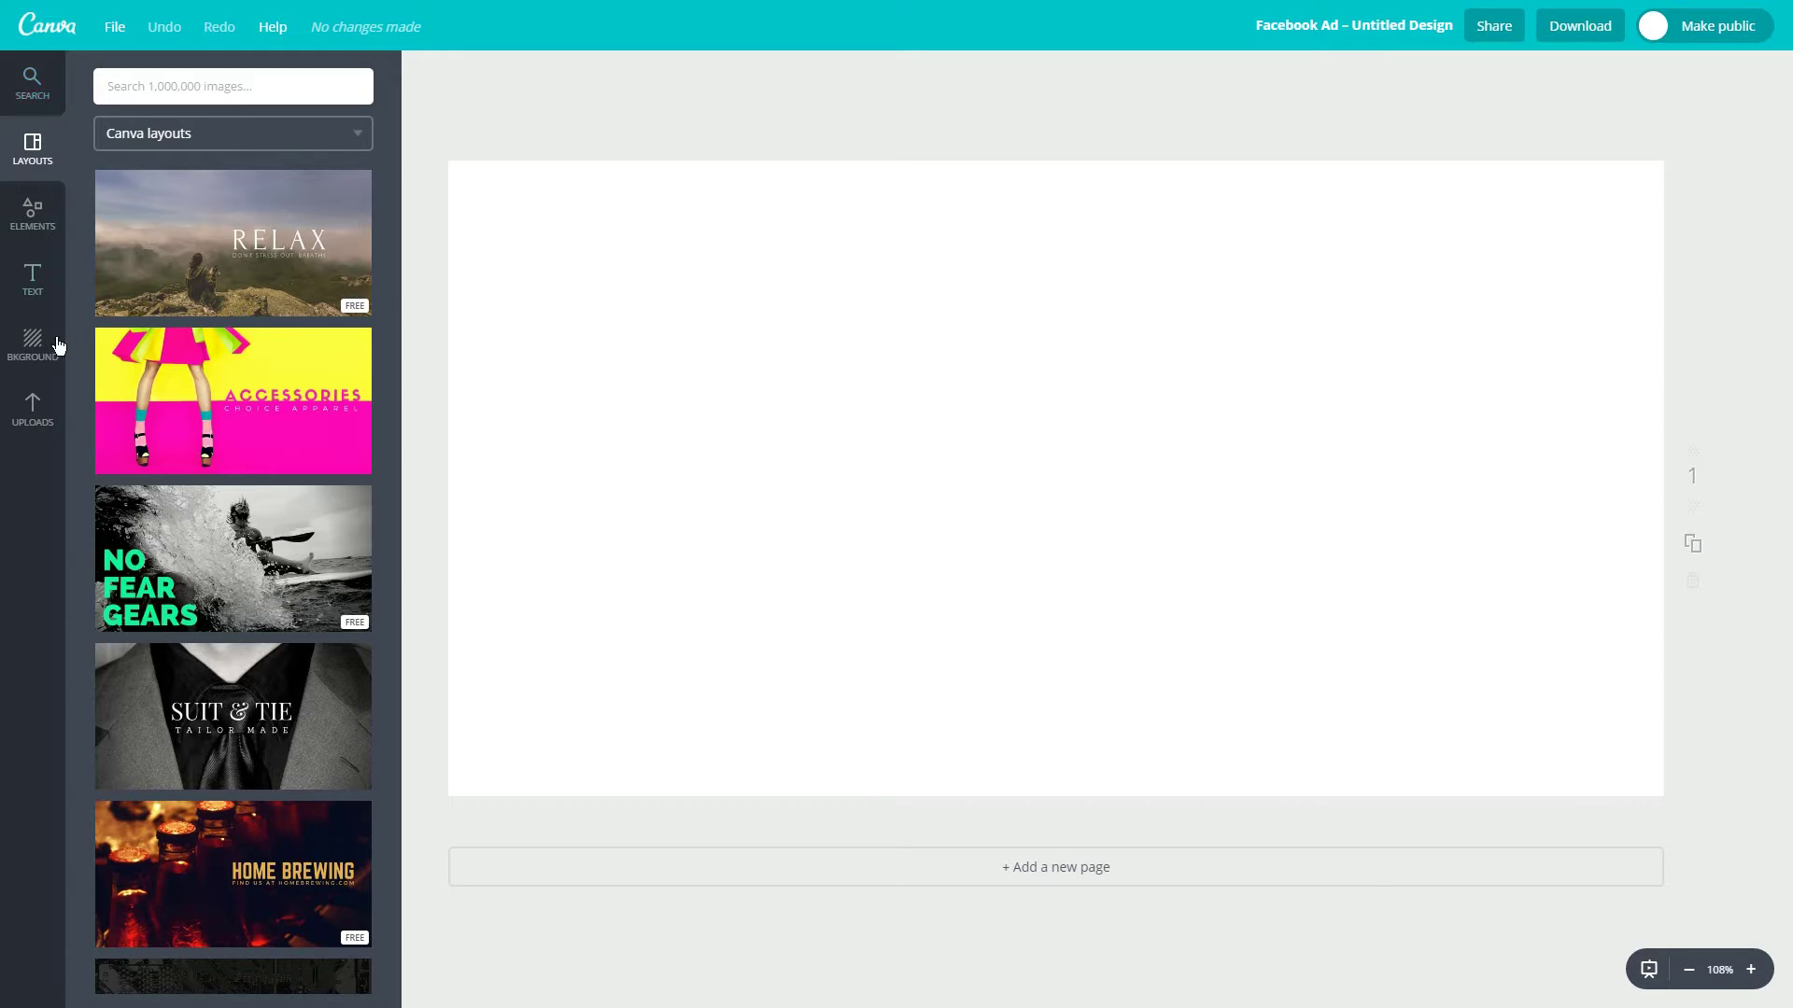
Place the uploaded beagle photo as the ad background and apply the DRAMA filter.
{"action": "left_click", "coordinate": [33, 422]}
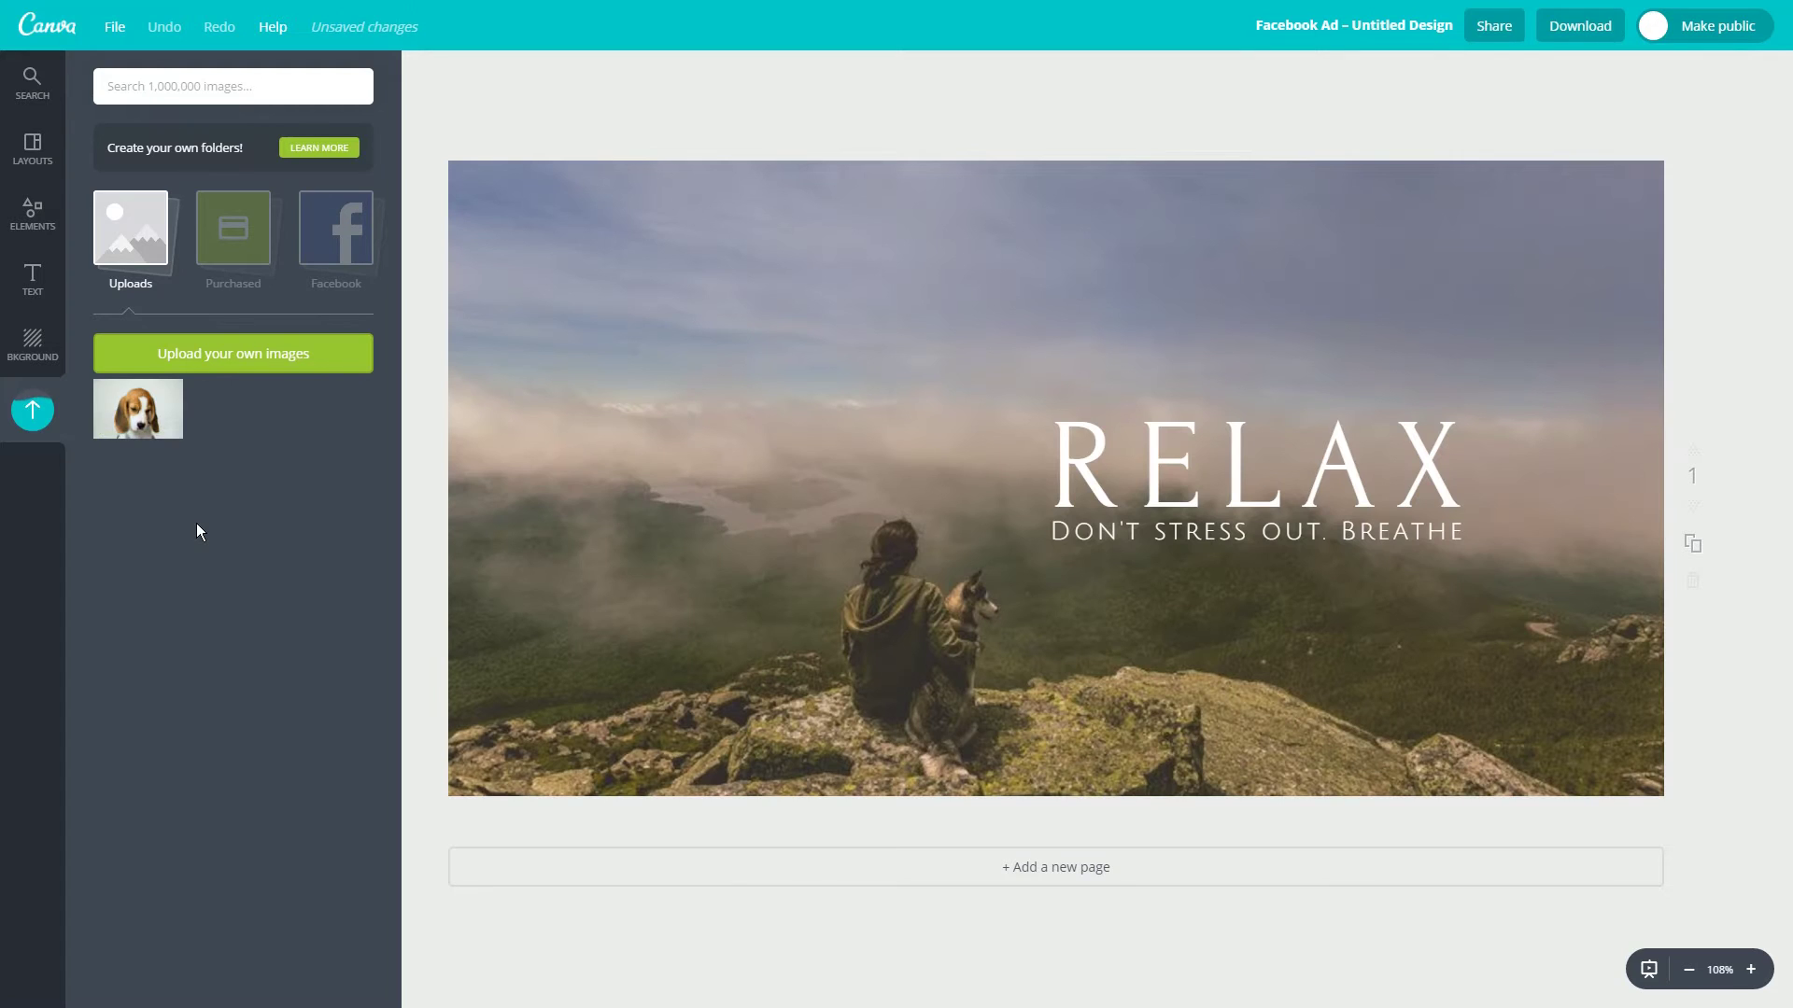
{"action": "left_click_drag", "start_coordinate": [158, 421], "coordinate": [1088, 486]}
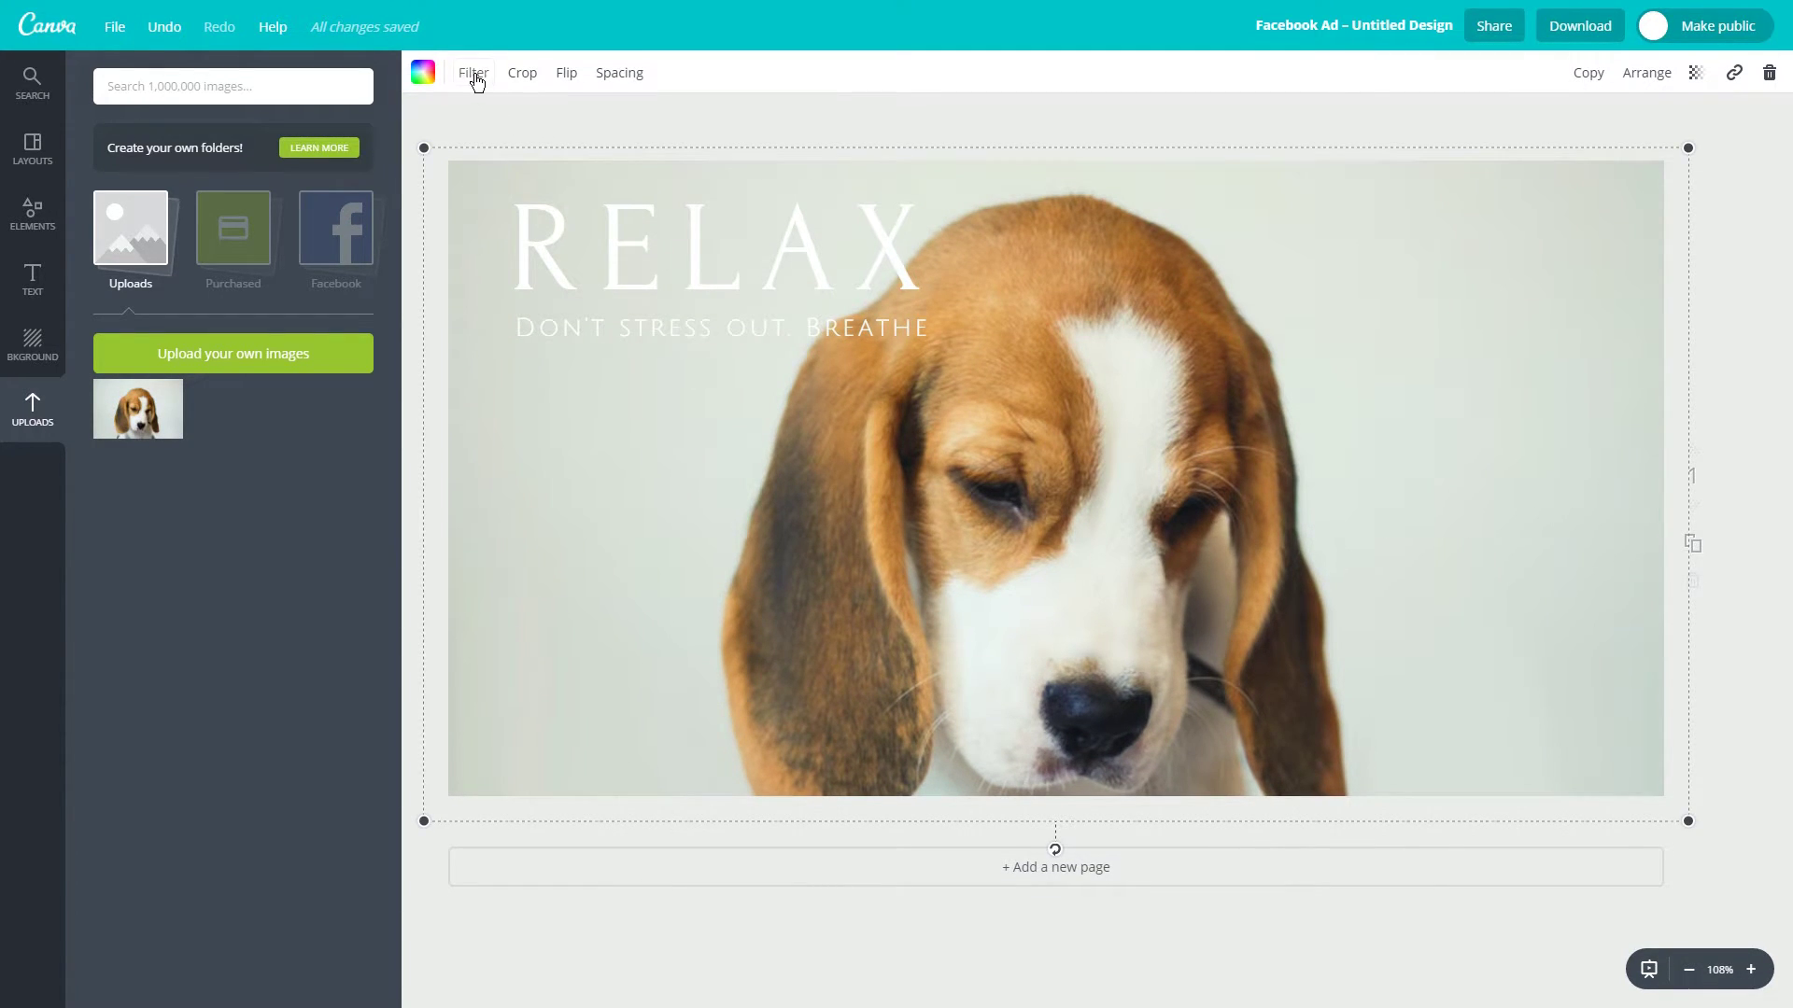
{"action": "left_click", "coordinate": [475, 75]}
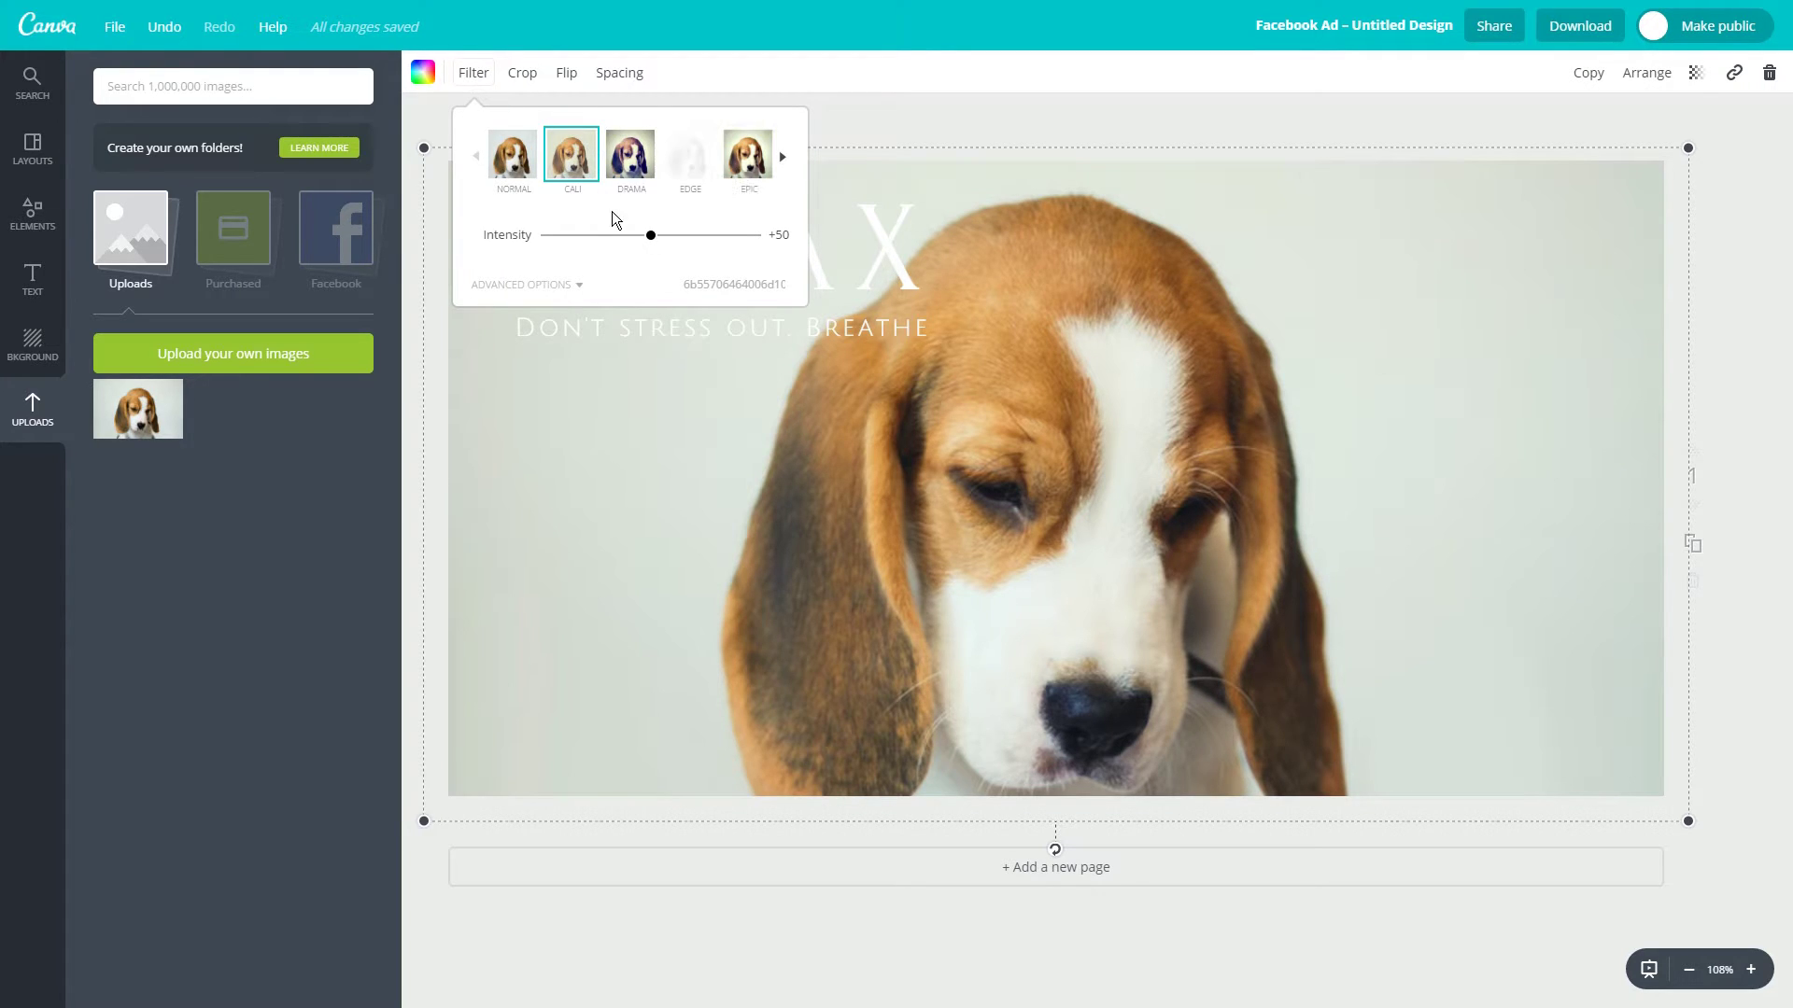
{"action": "left_click", "coordinate": [629, 164]}
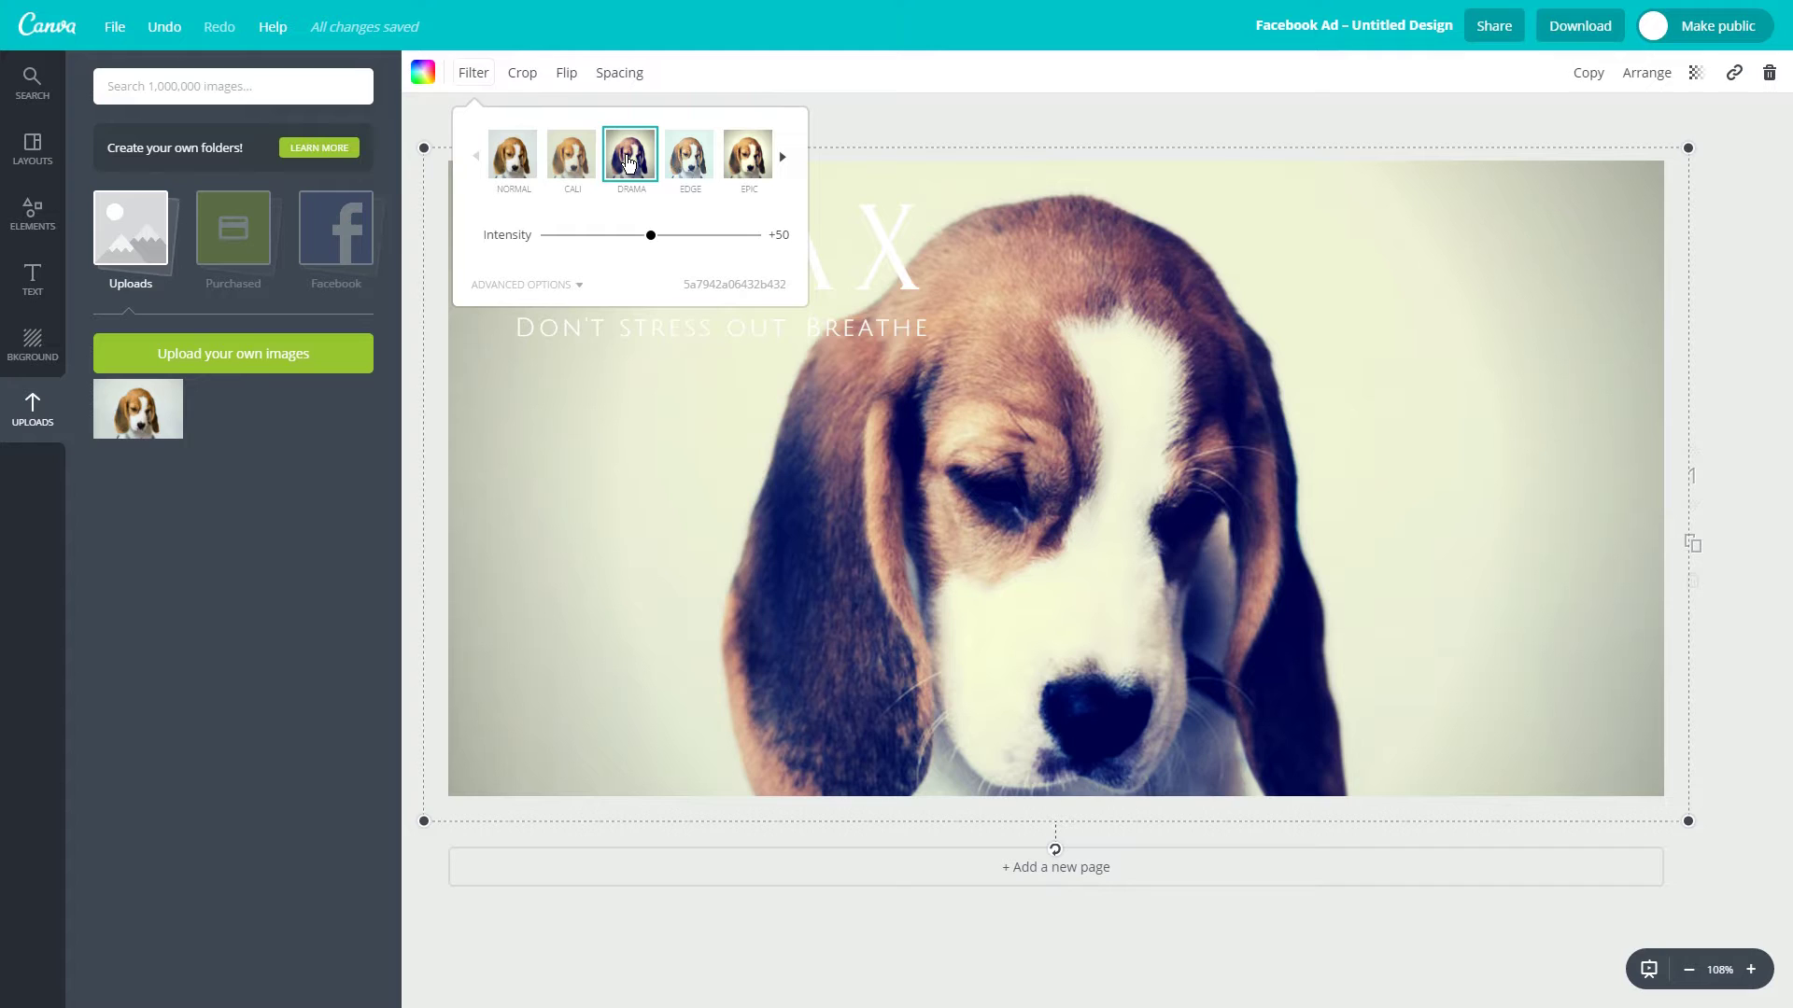
{"action": "left_click", "coordinate": [793, 260]}
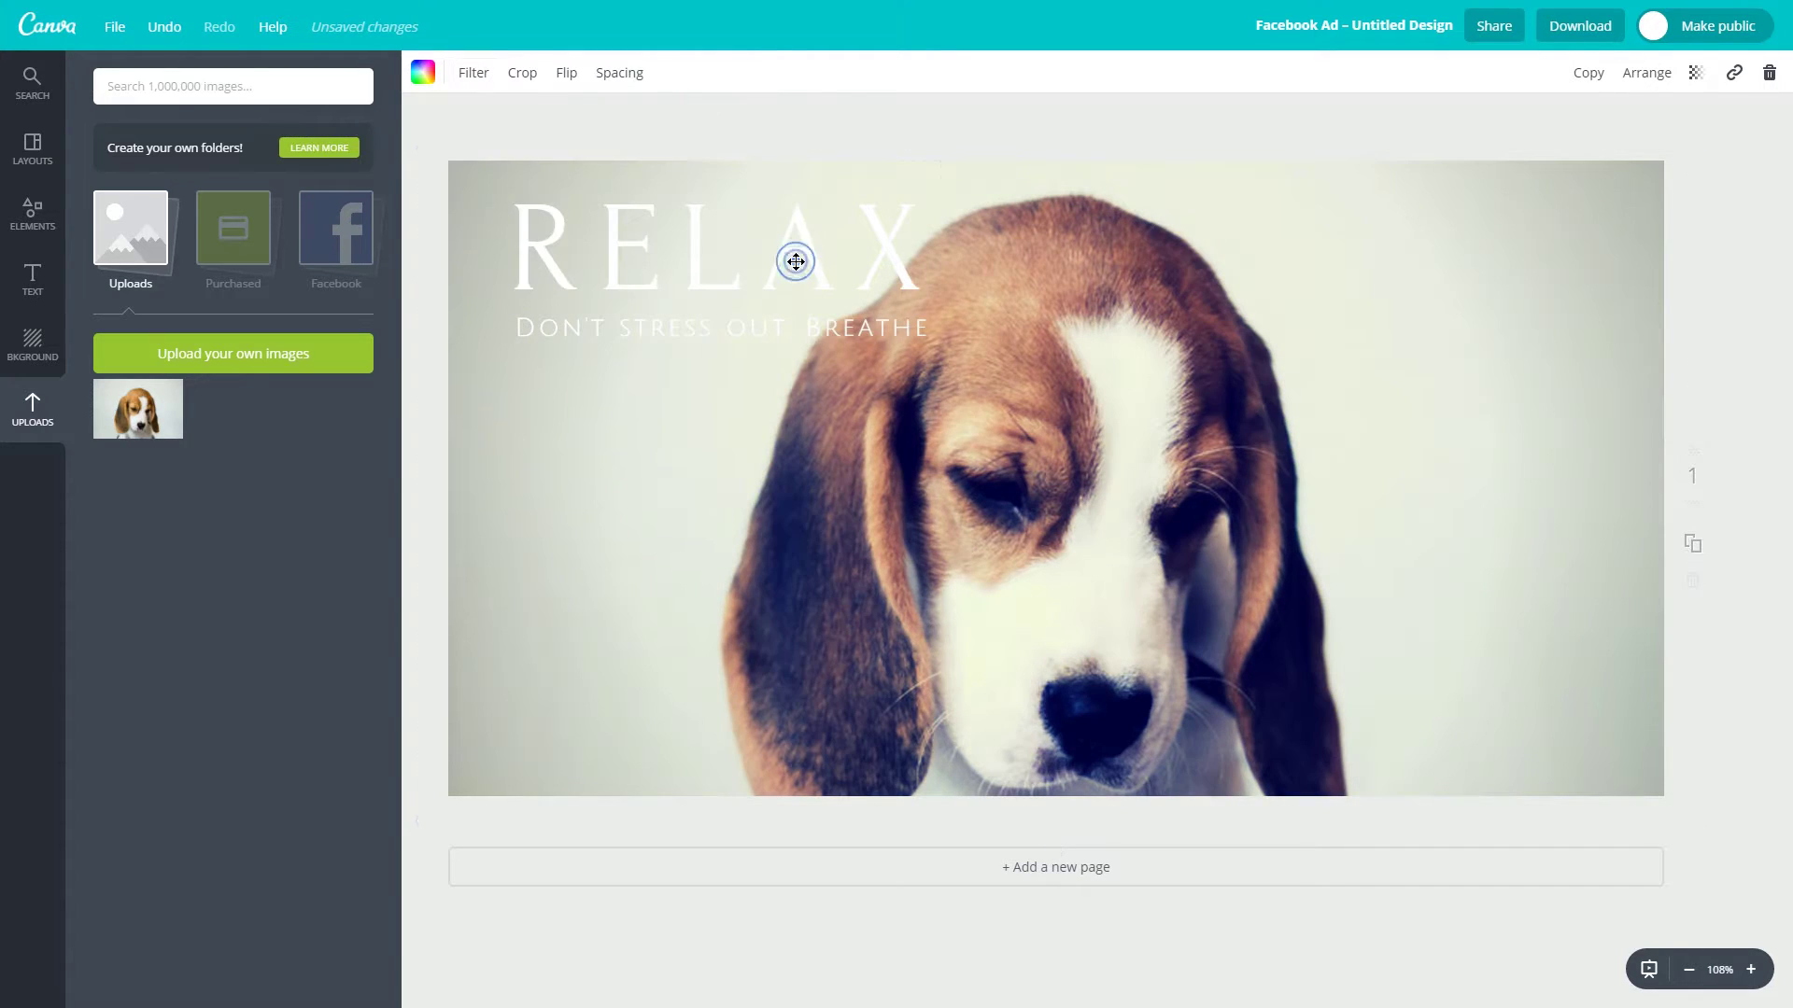
Retype the heading as RELAX and make the 'Don't stress out. Breathe' subtitle black.
{"action": "left_click_drag", "start_coordinate": [569, 261], "coordinate": [904, 275]}
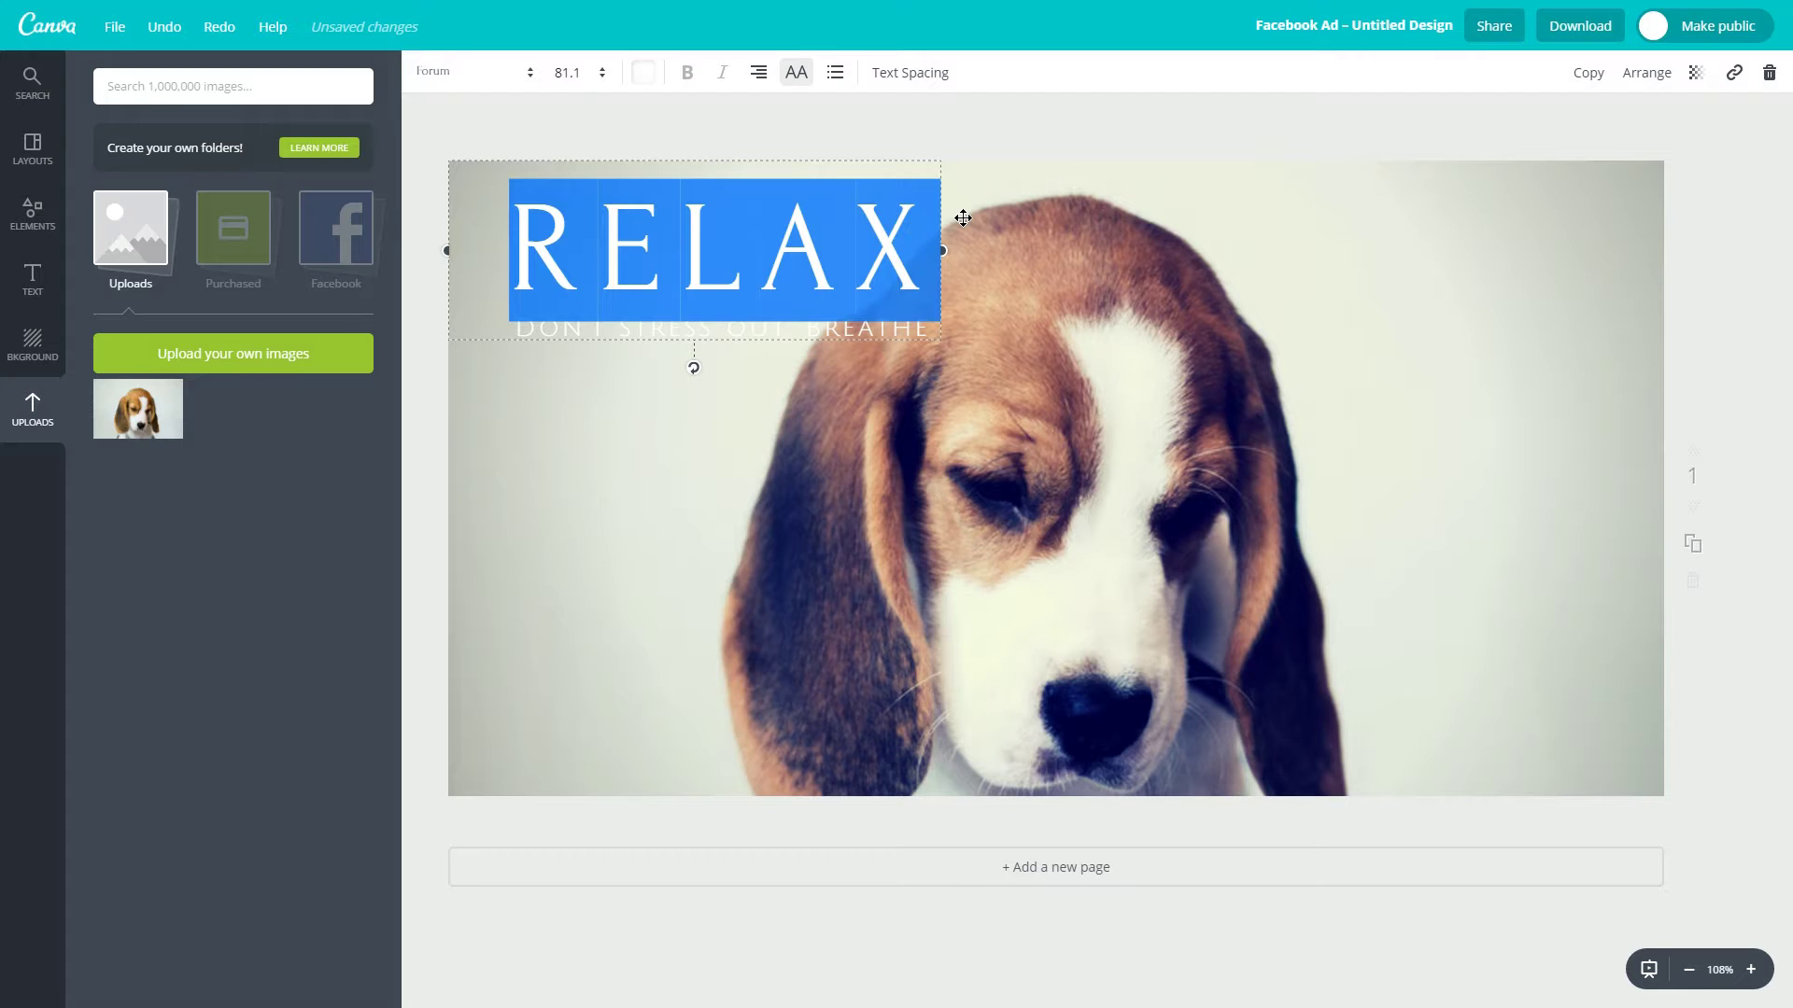
{"action": "type", "text": "RELAX"}
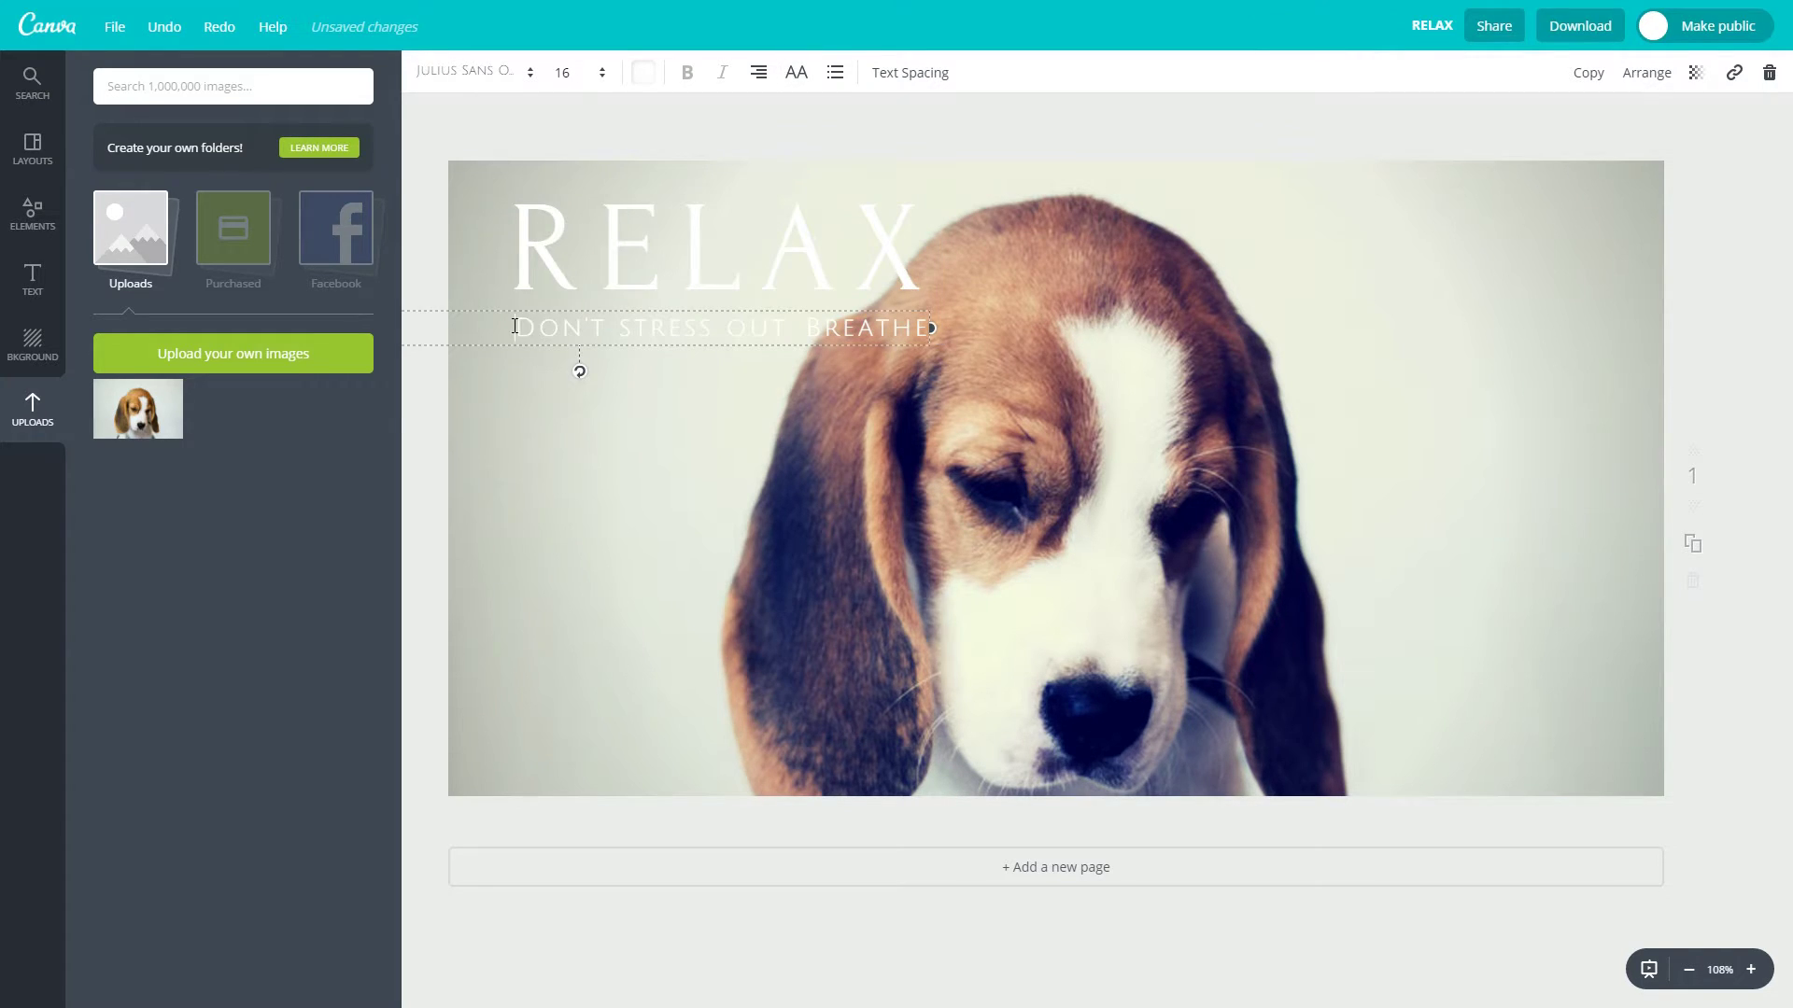
{"action": "left_click_drag", "start_coordinate": [513, 326], "coordinate": [931, 329]}
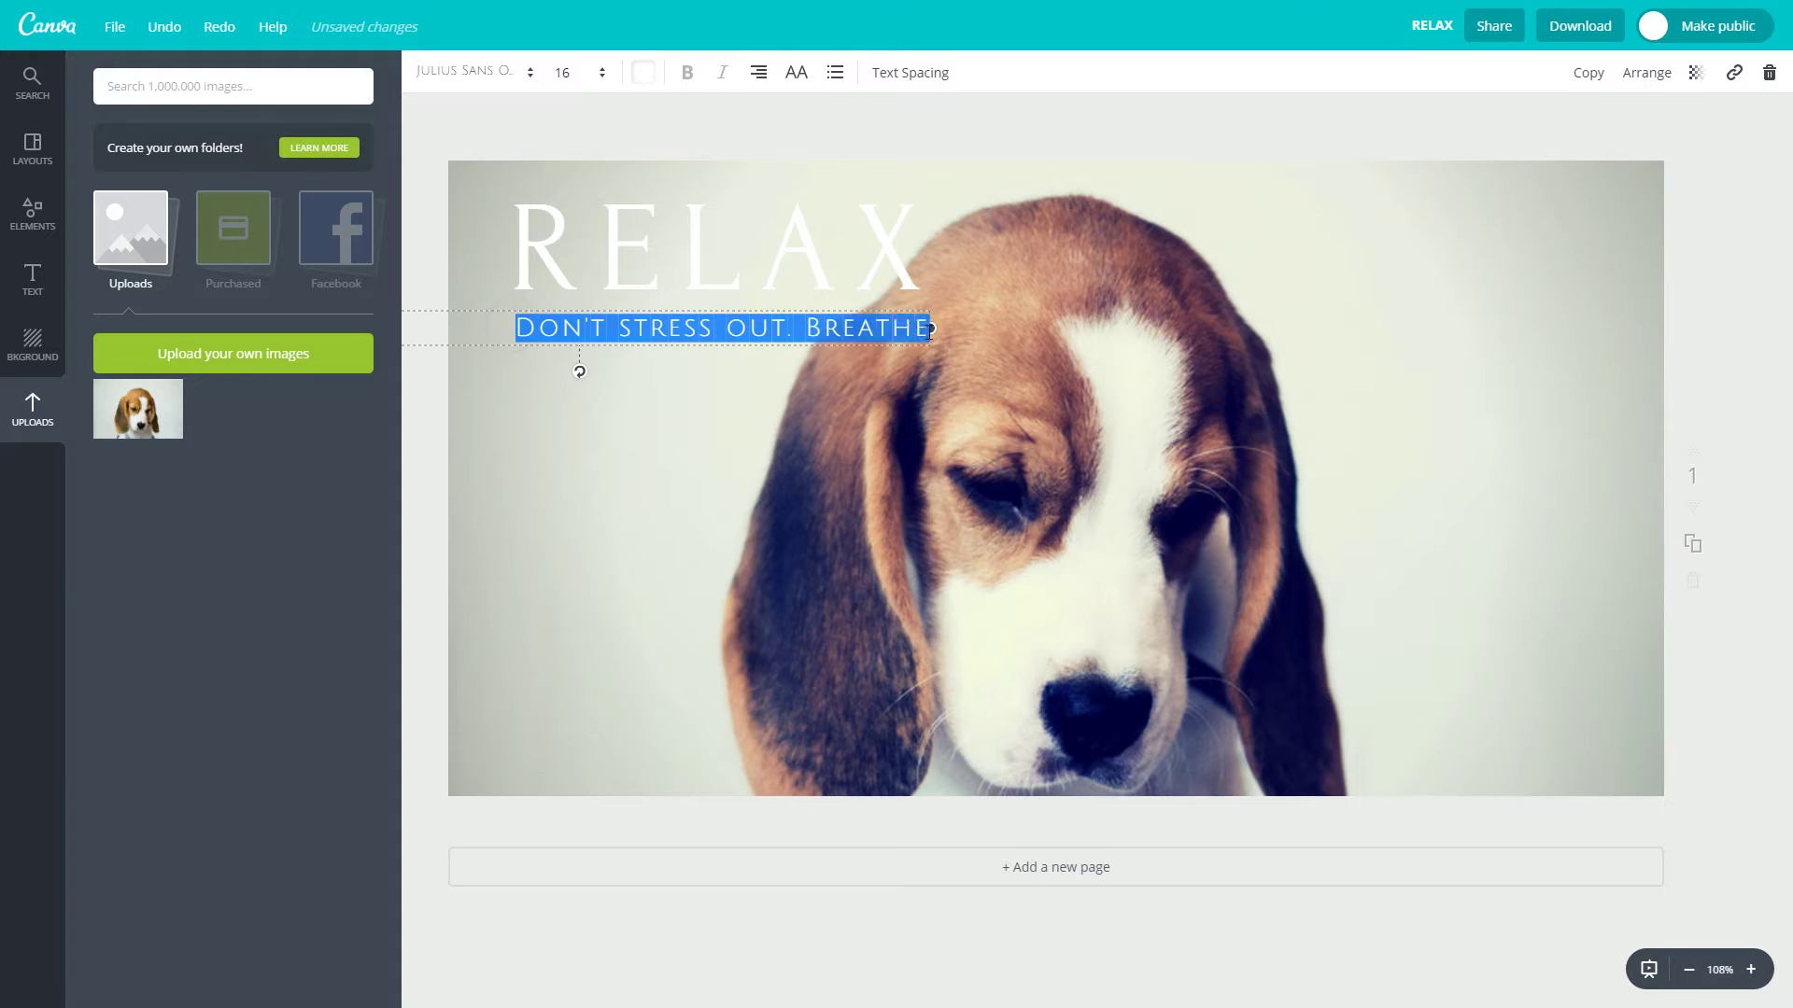
{"action": "left_click", "coordinate": [644, 75]}
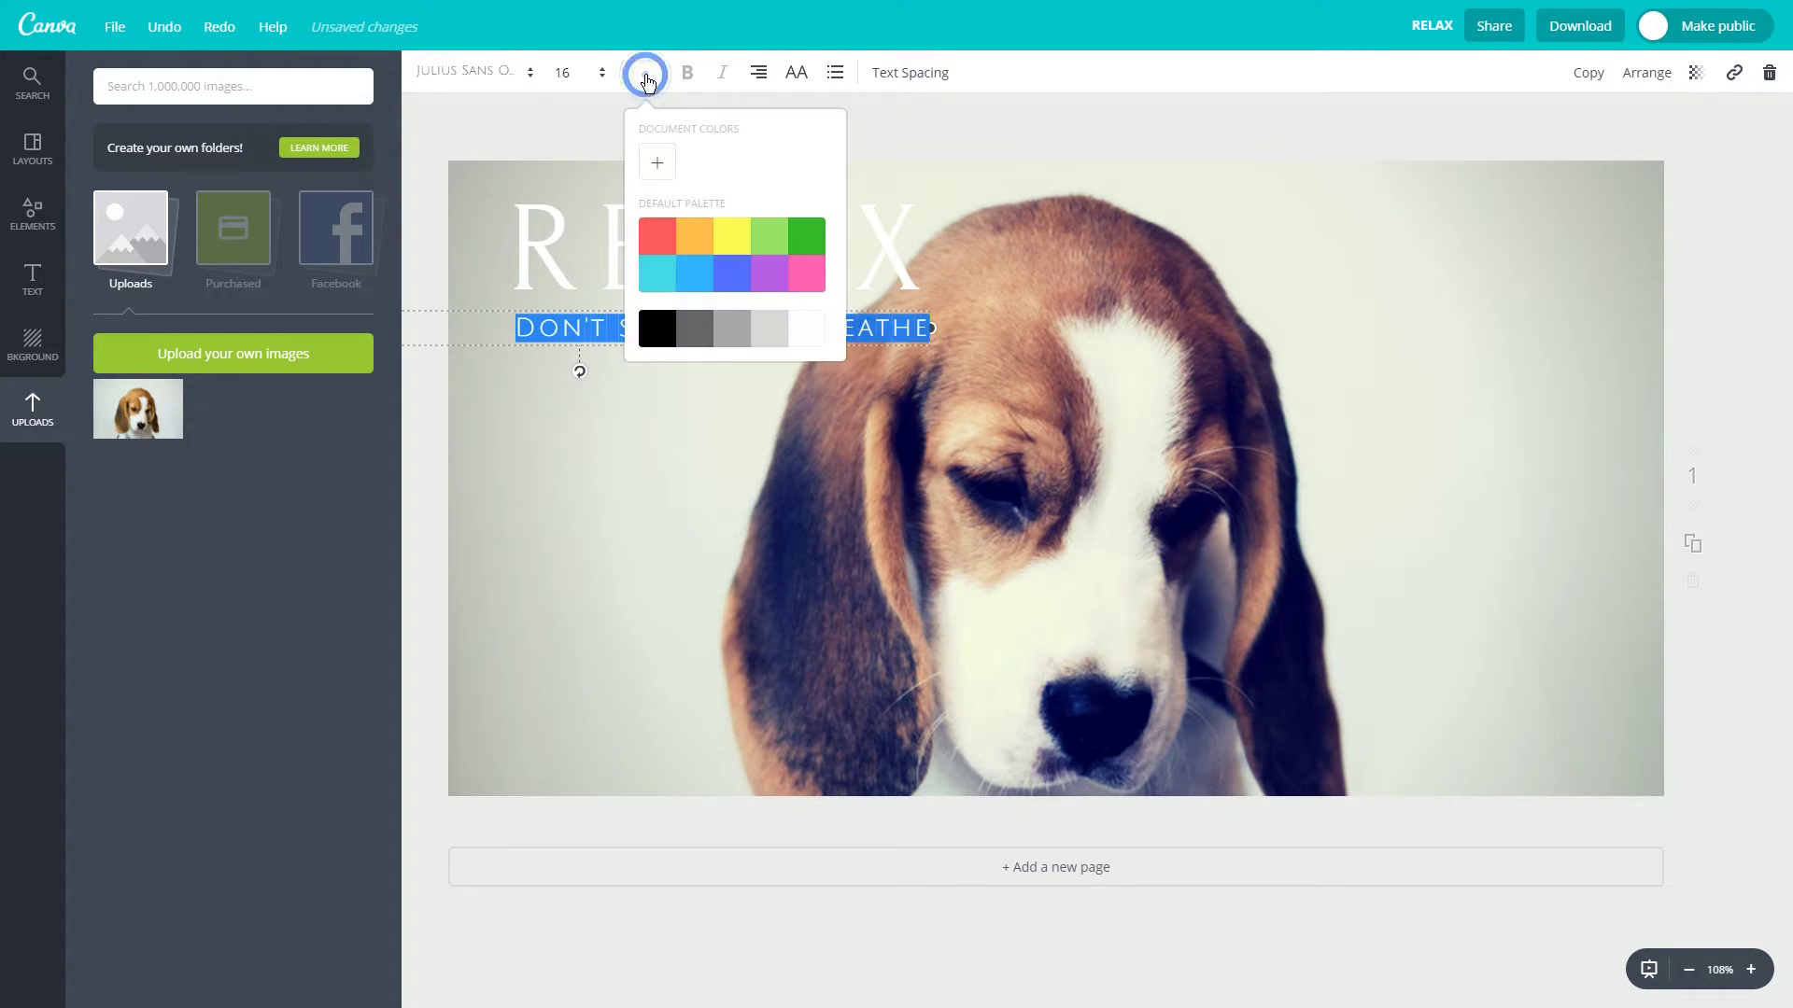
{"action": "left_click", "coordinate": [734, 275]}
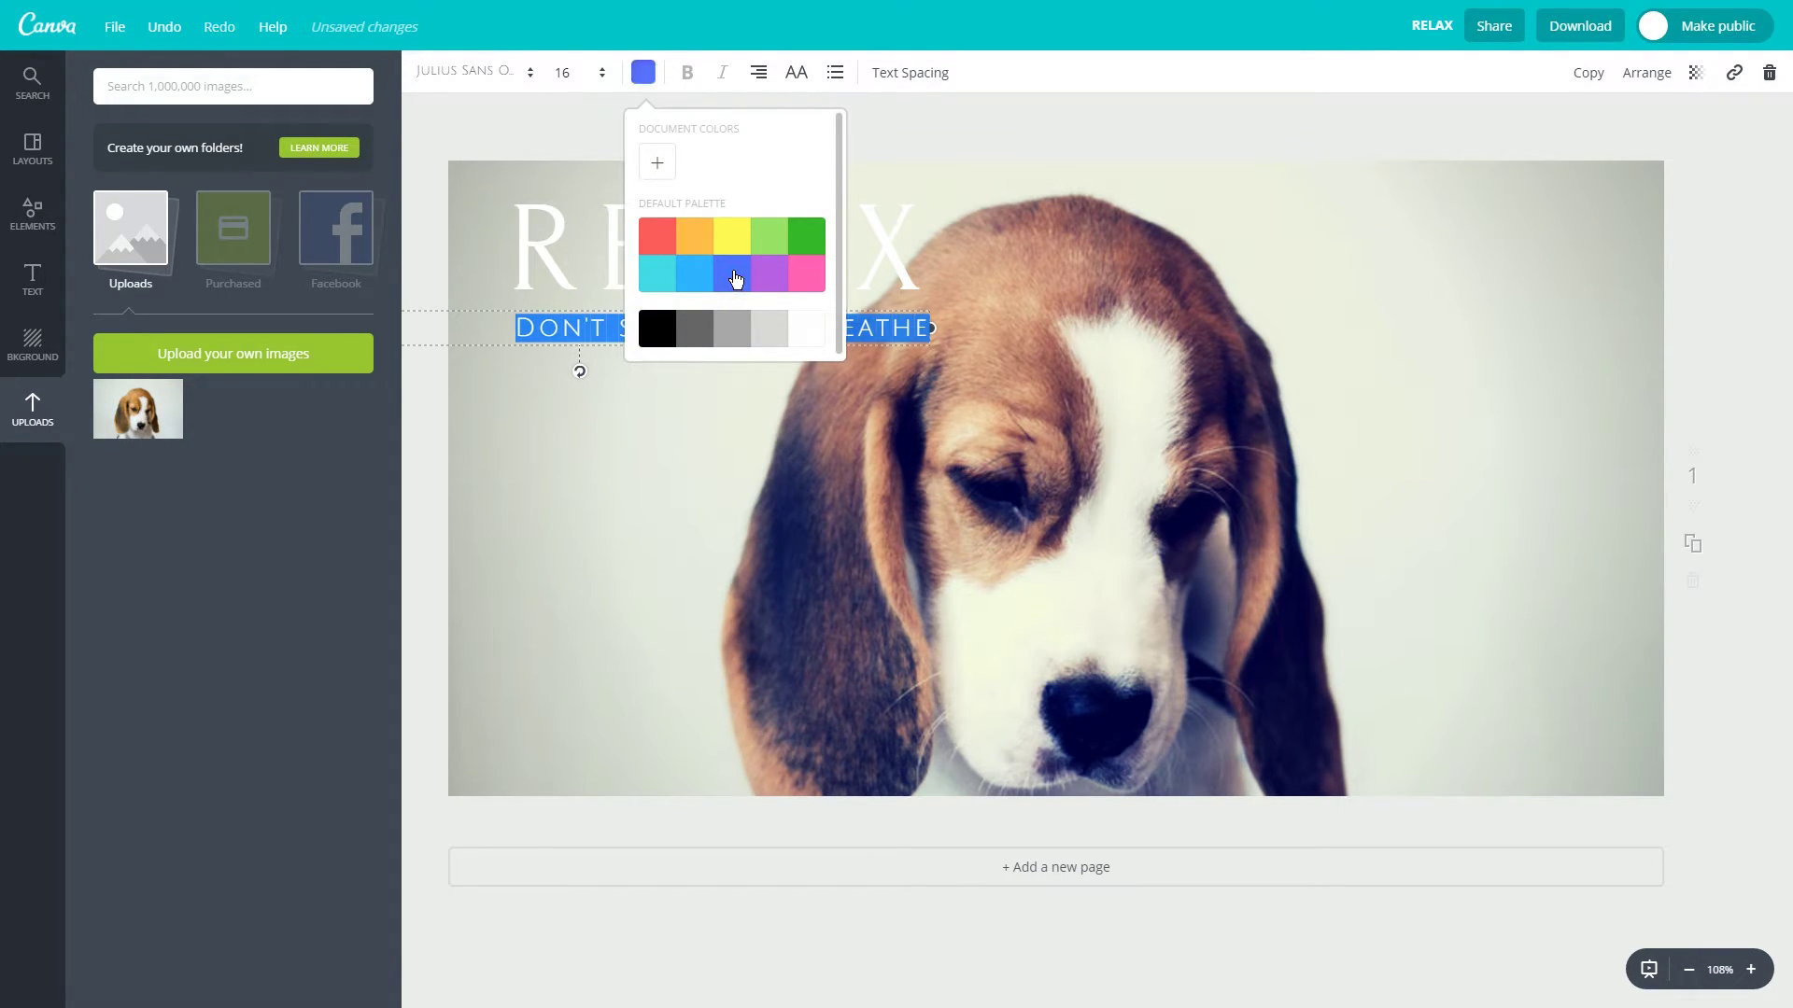
{"action": "left_click", "coordinate": [657, 329]}
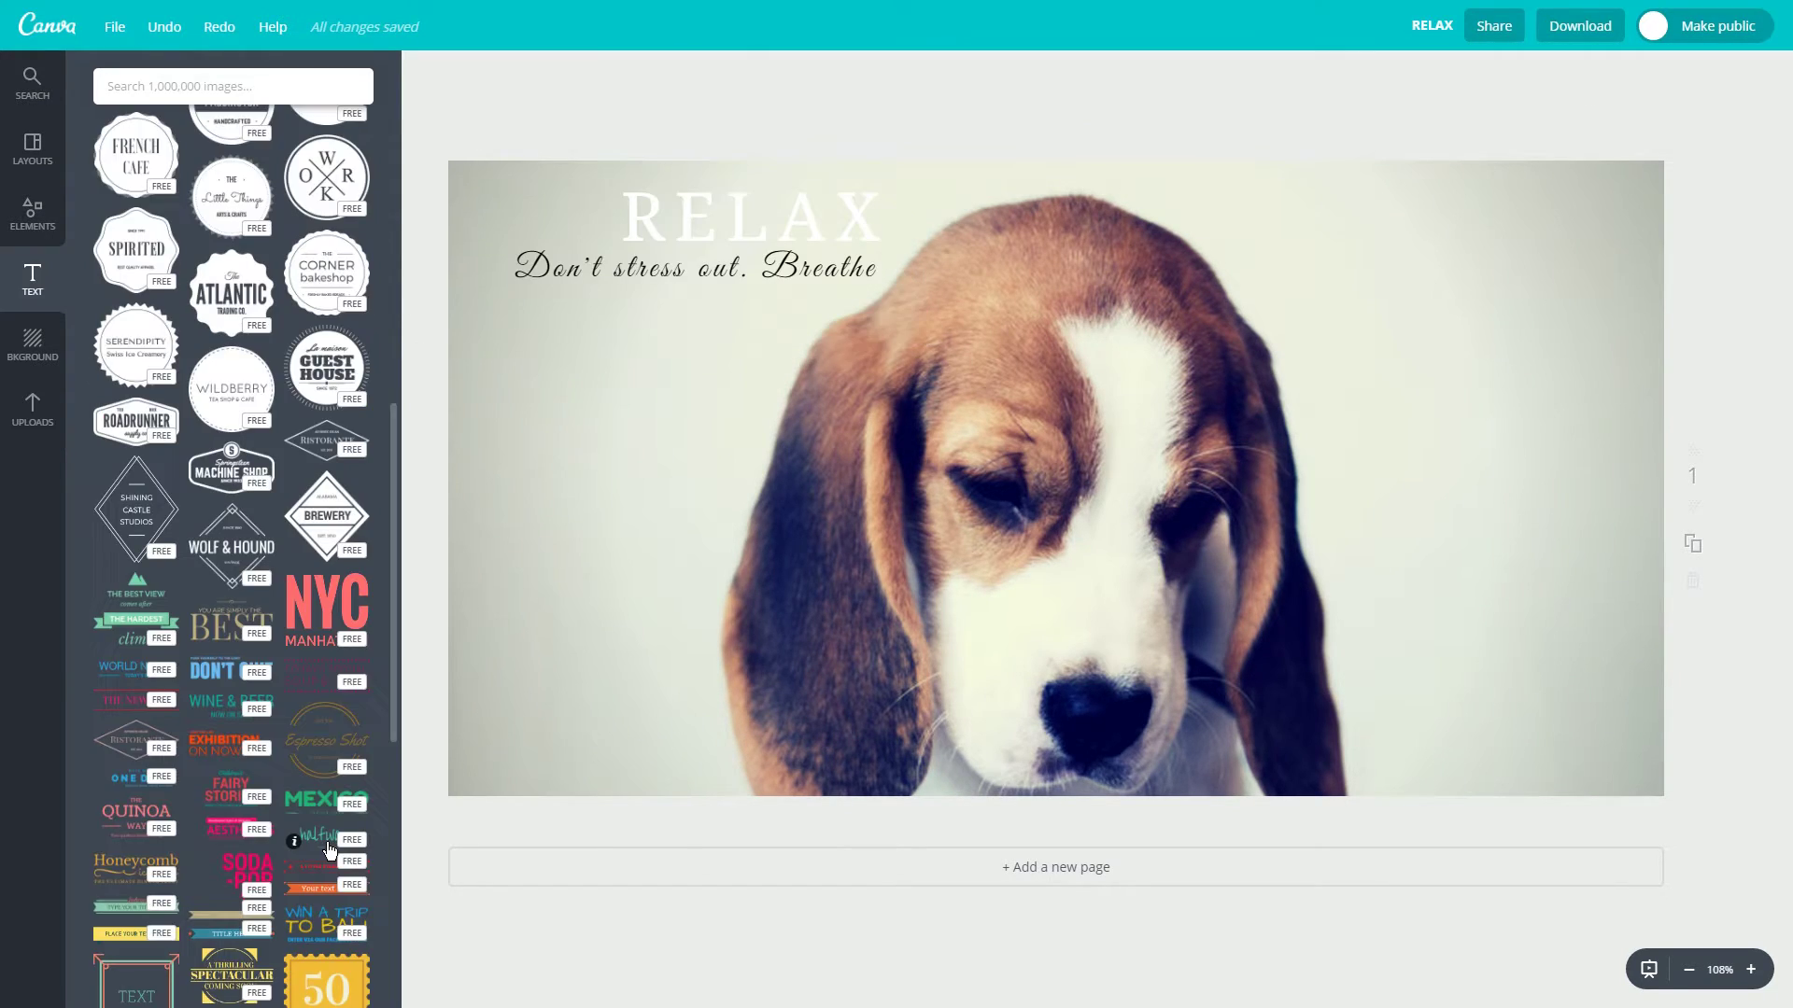
{"action": "scroll", "coordinate": [329, 850], "scroll_direction": "down", "scroll_amount": 1}
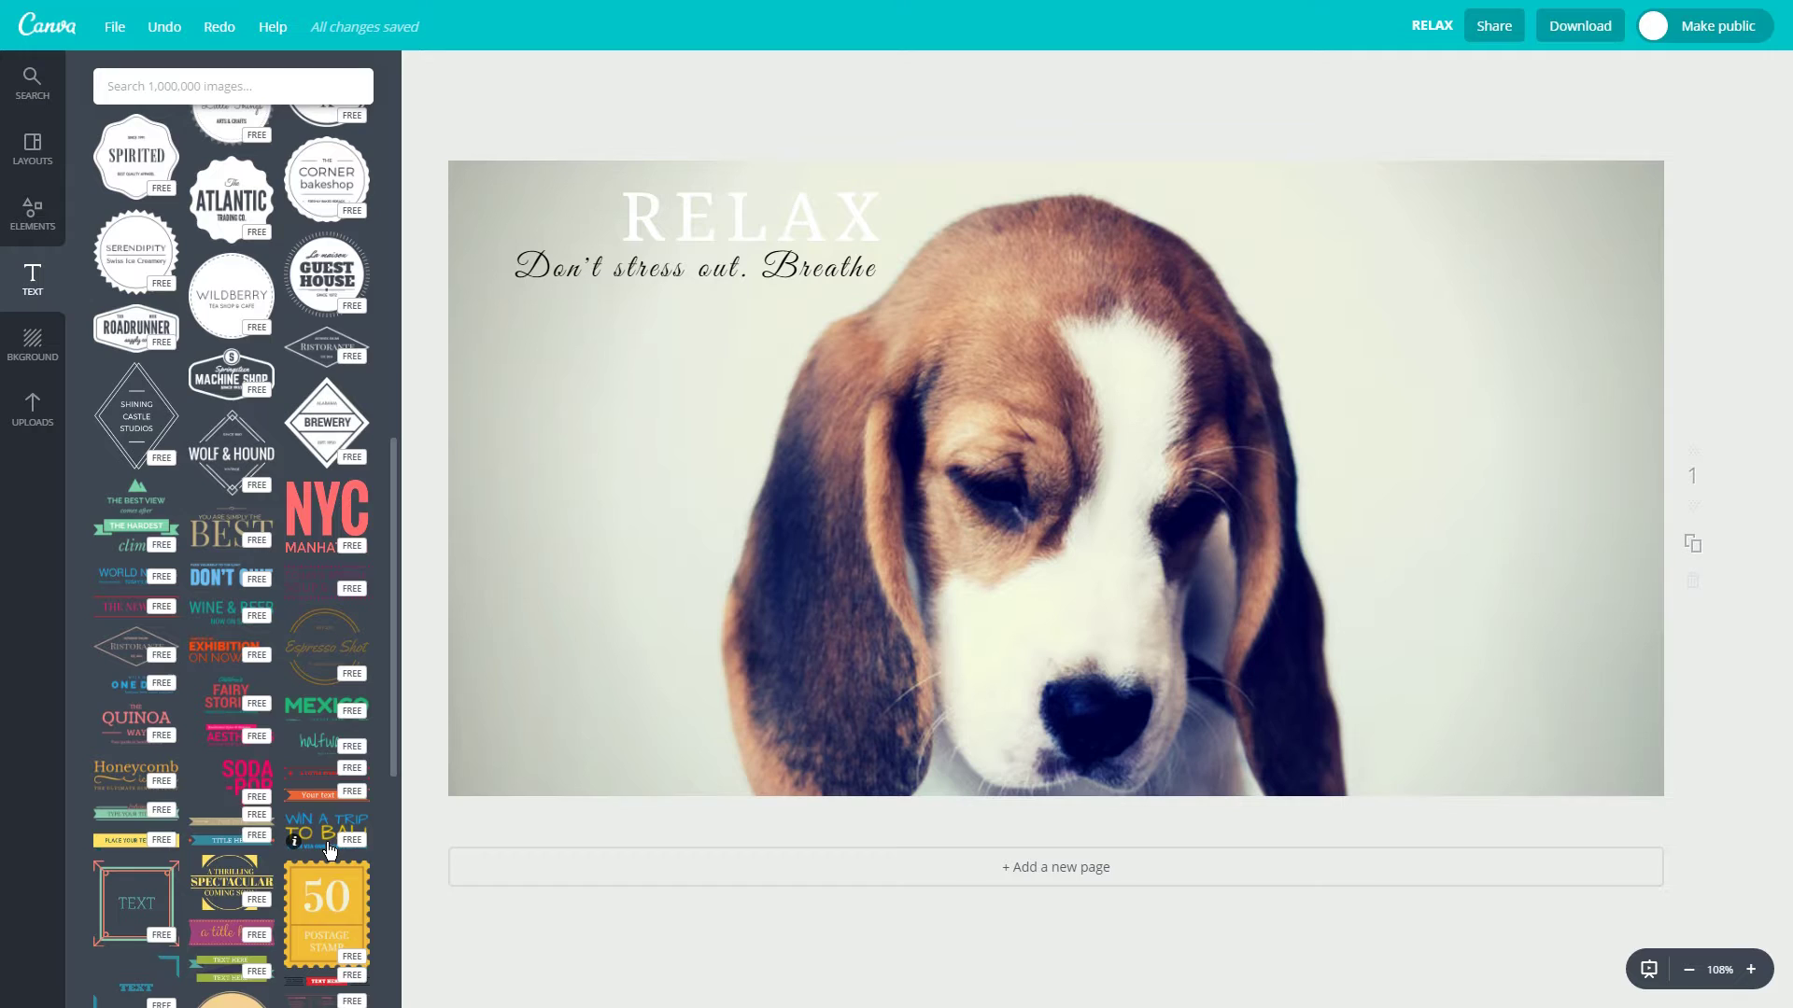
Add the DON'T QUIT text design to the photo and colour its text red.
{"action": "left_click", "coordinate": [235, 583]}
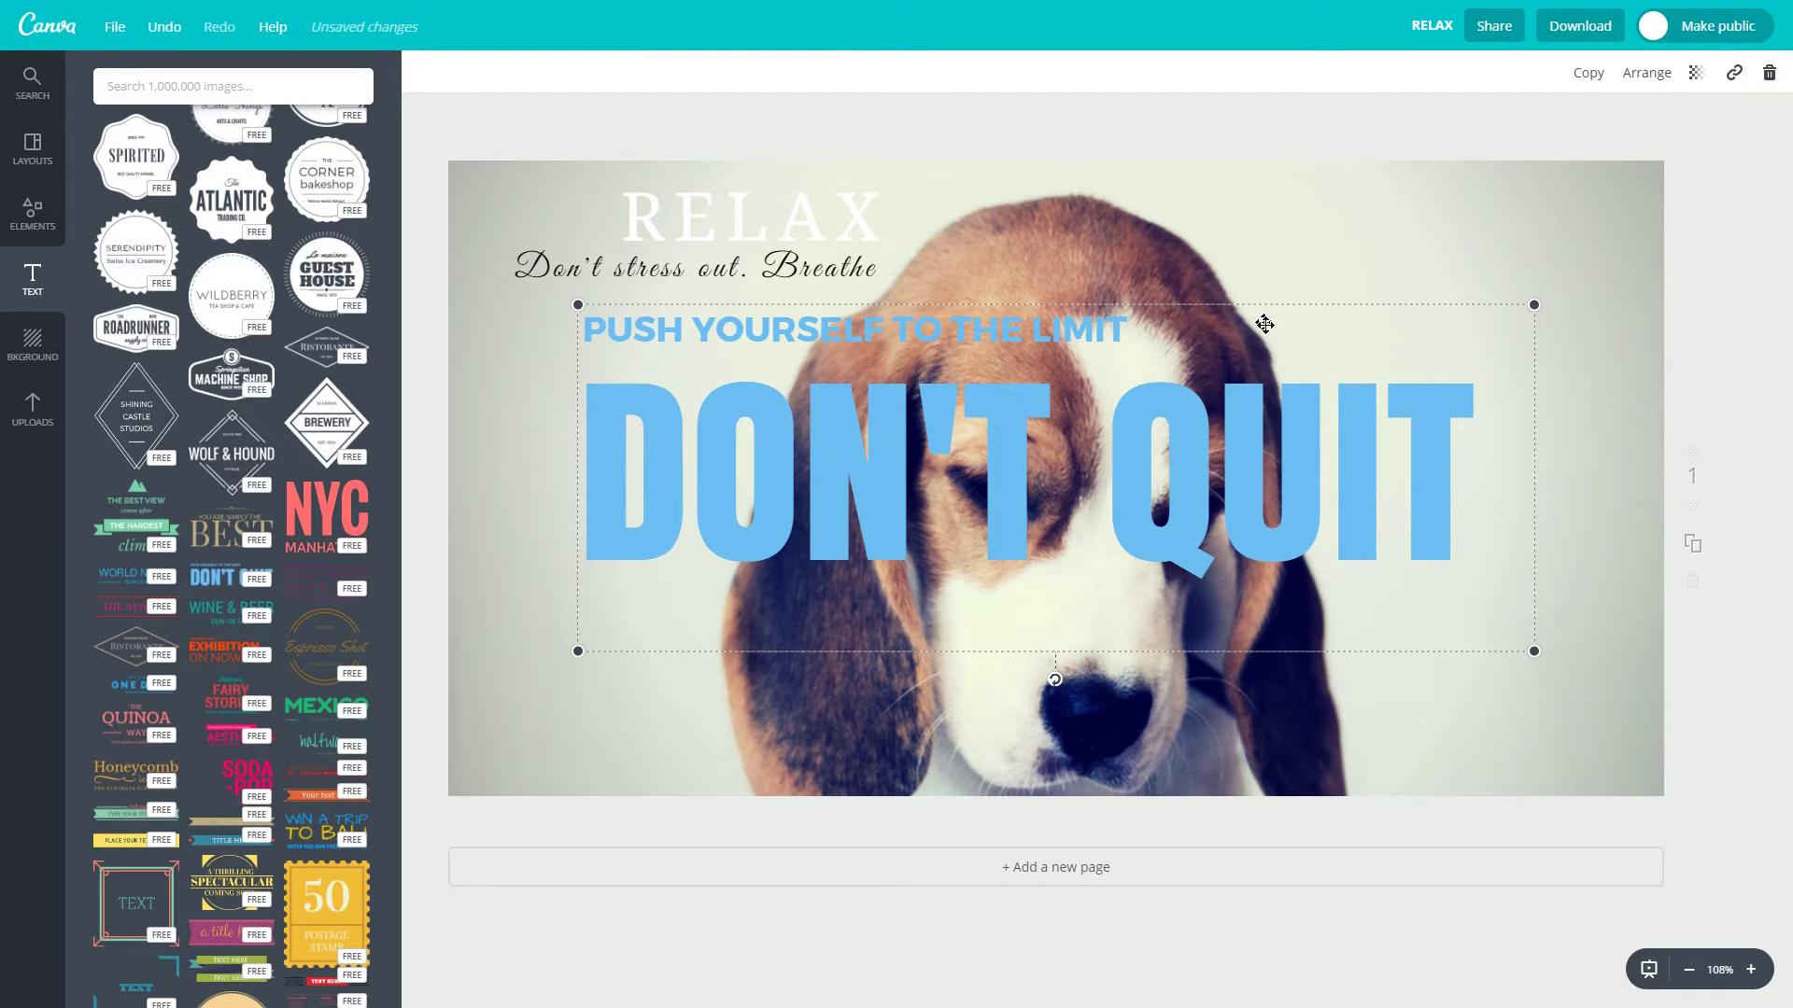
{"action": "left_click", "coordinate": [1447, 471]}
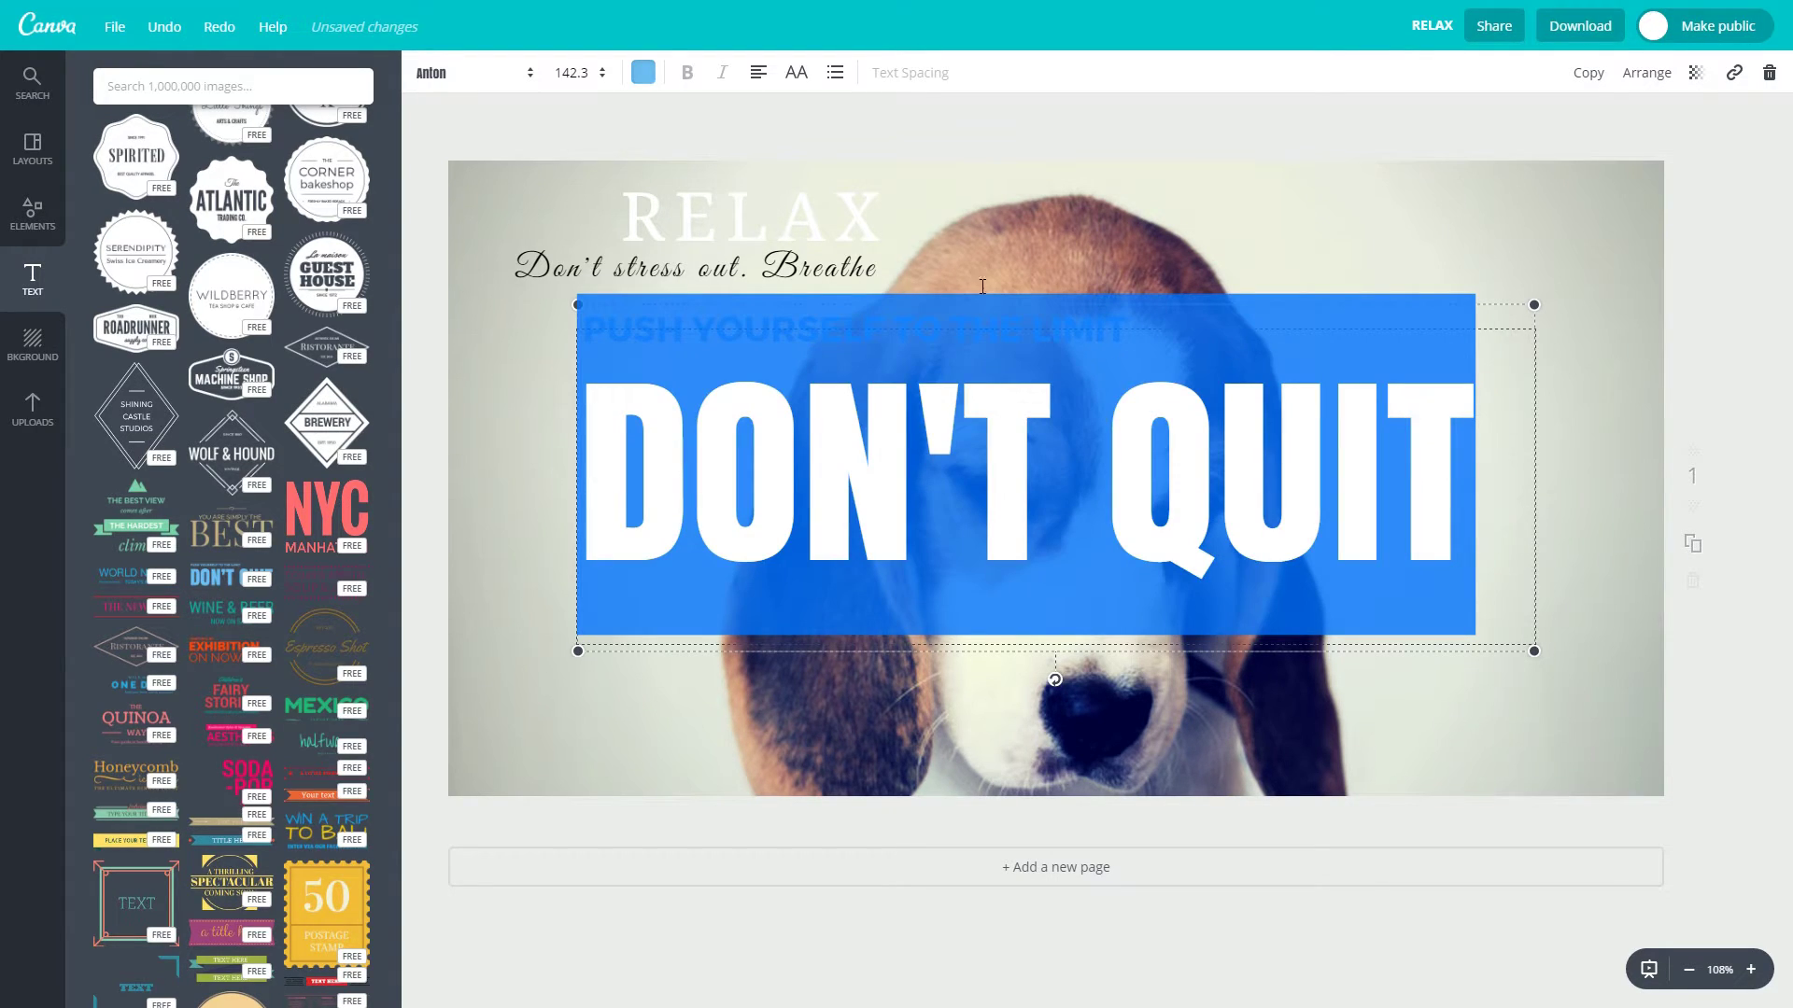
{"action": "left_click", "coordinate": [643, 72]}
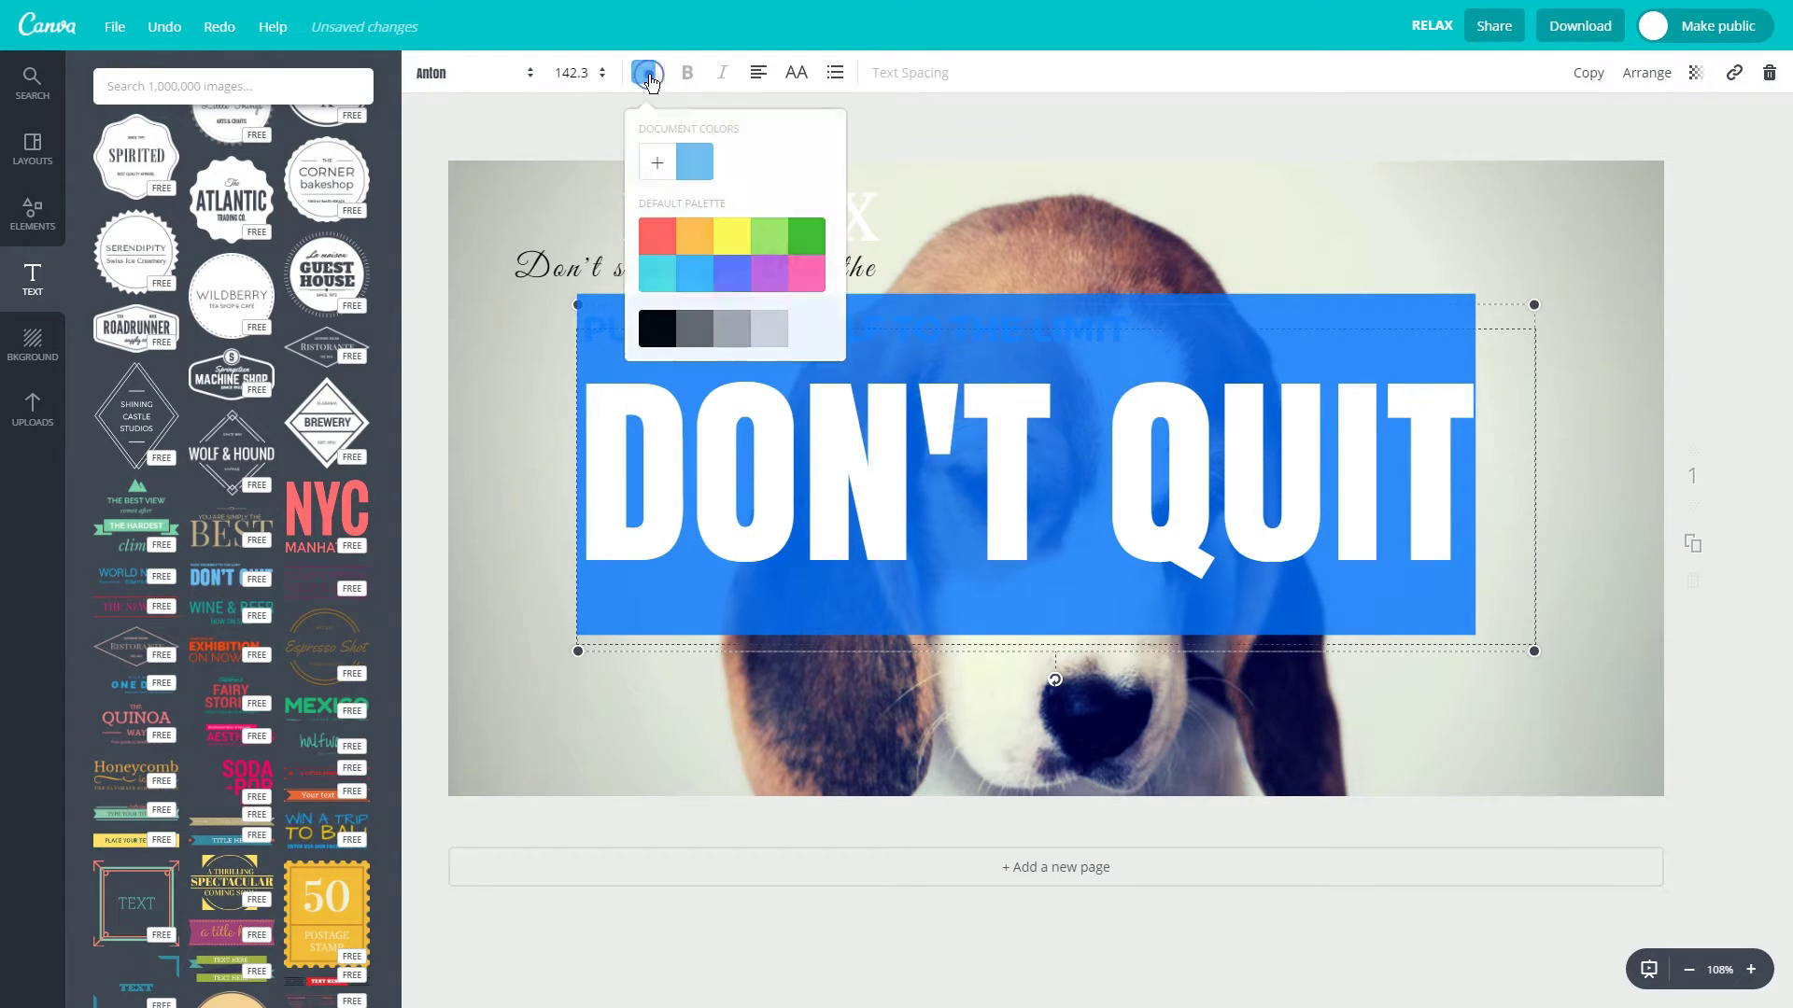
{"action": "left_click", "coordinate": [659, 255]}
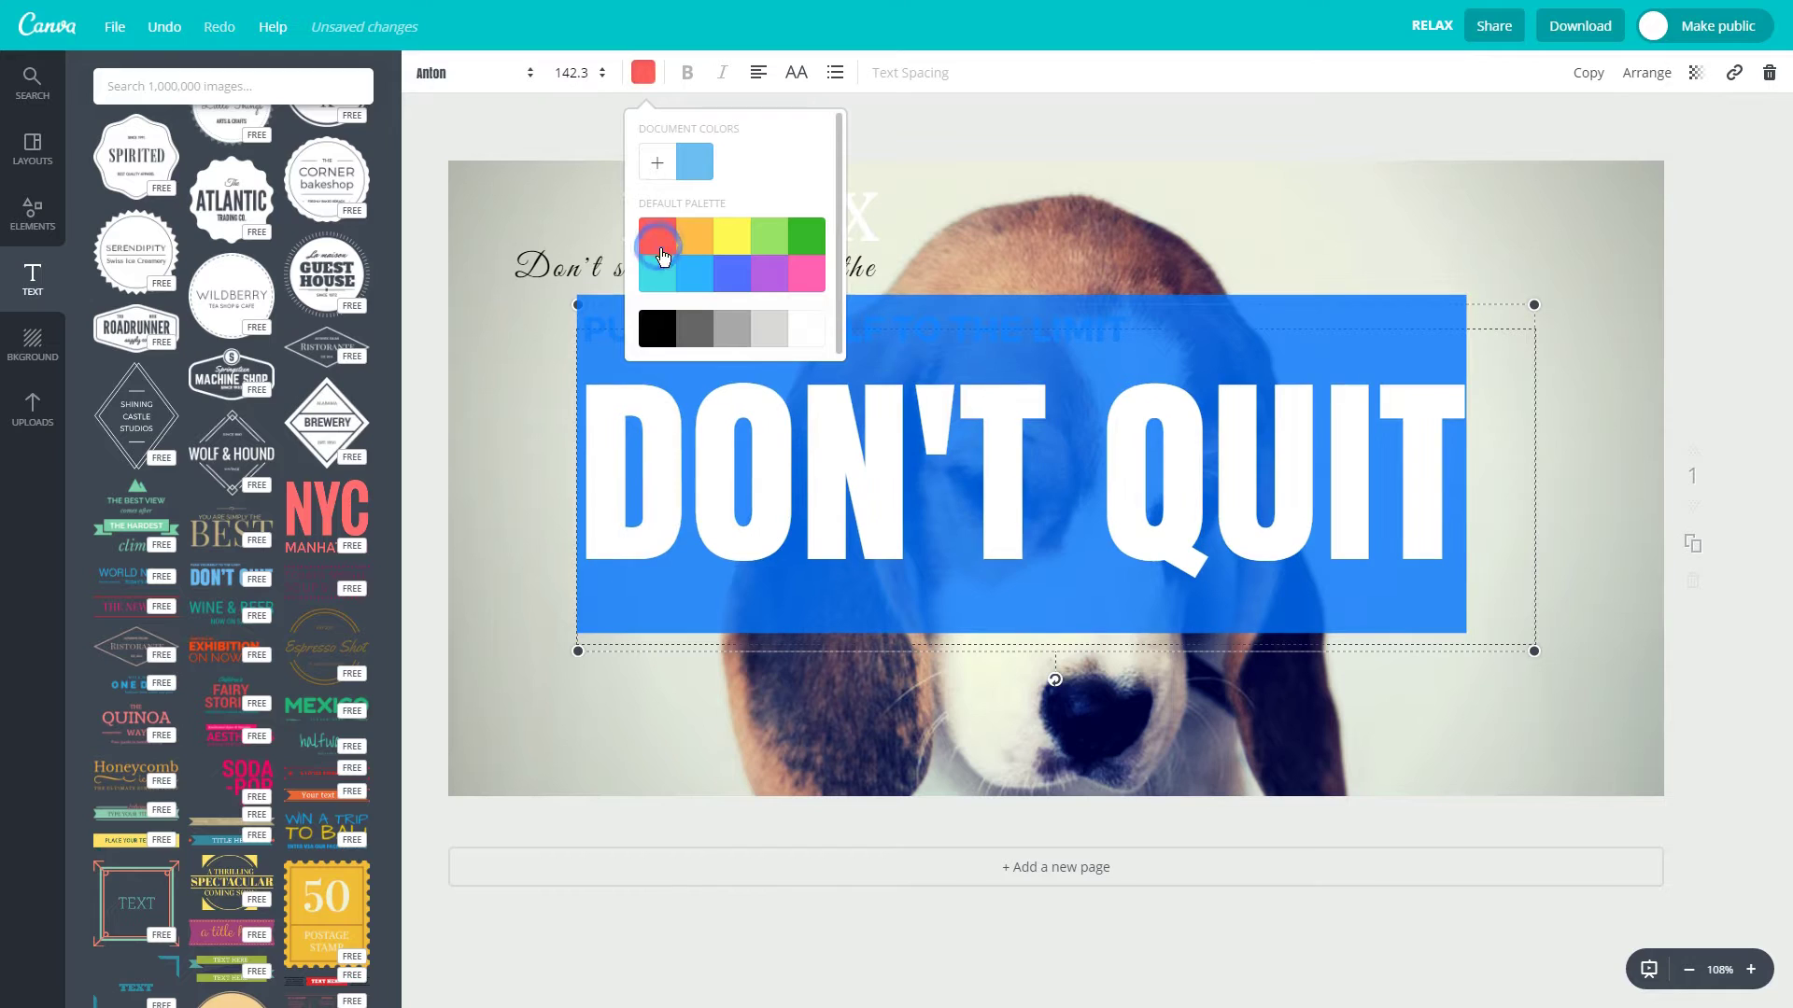
{"action": "left_click", "coordinate": [1203, 226]}
Shrink the DON'T QUIT text group and move it to the photo's right-centre.
{"action": "double_click", "coordinate": [1171, 432]}
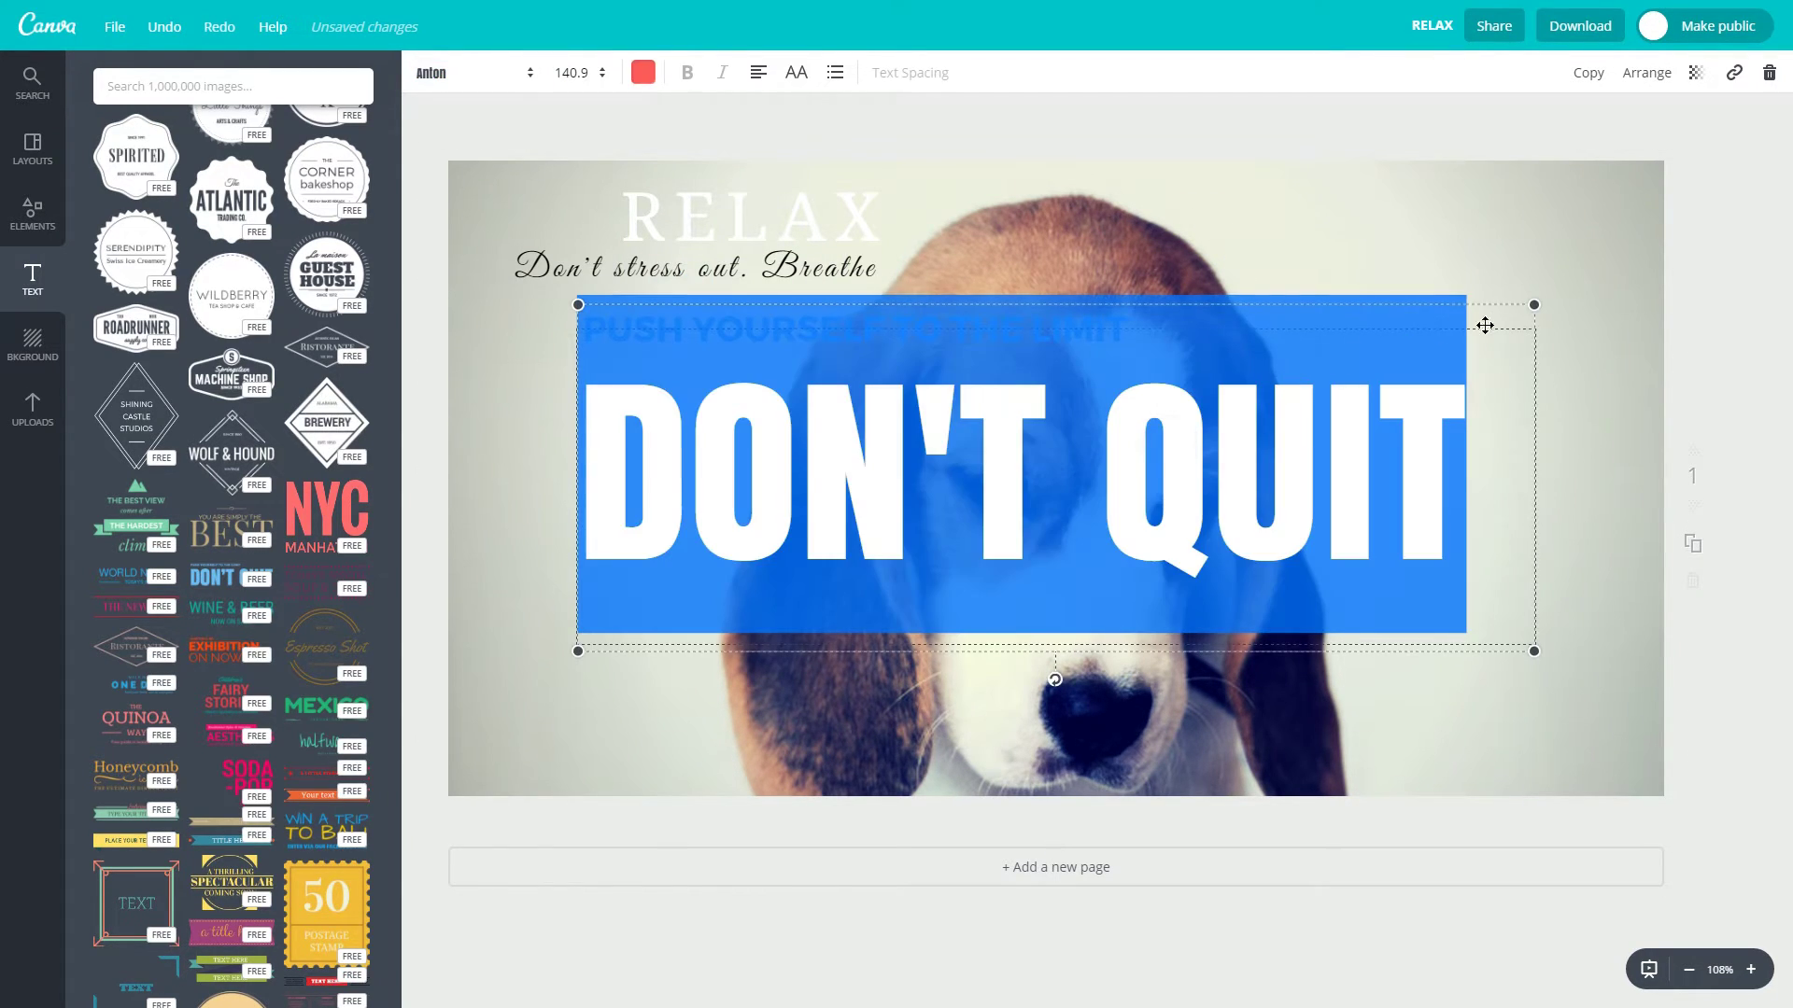
{"action": "left_click_drag", "start_coordinate": [1535, 305], "coordinate": [1099, 464]}
{"action": "left_click_drag", "start_coordinate": [935, 459], "coordinate": [766, 668]}
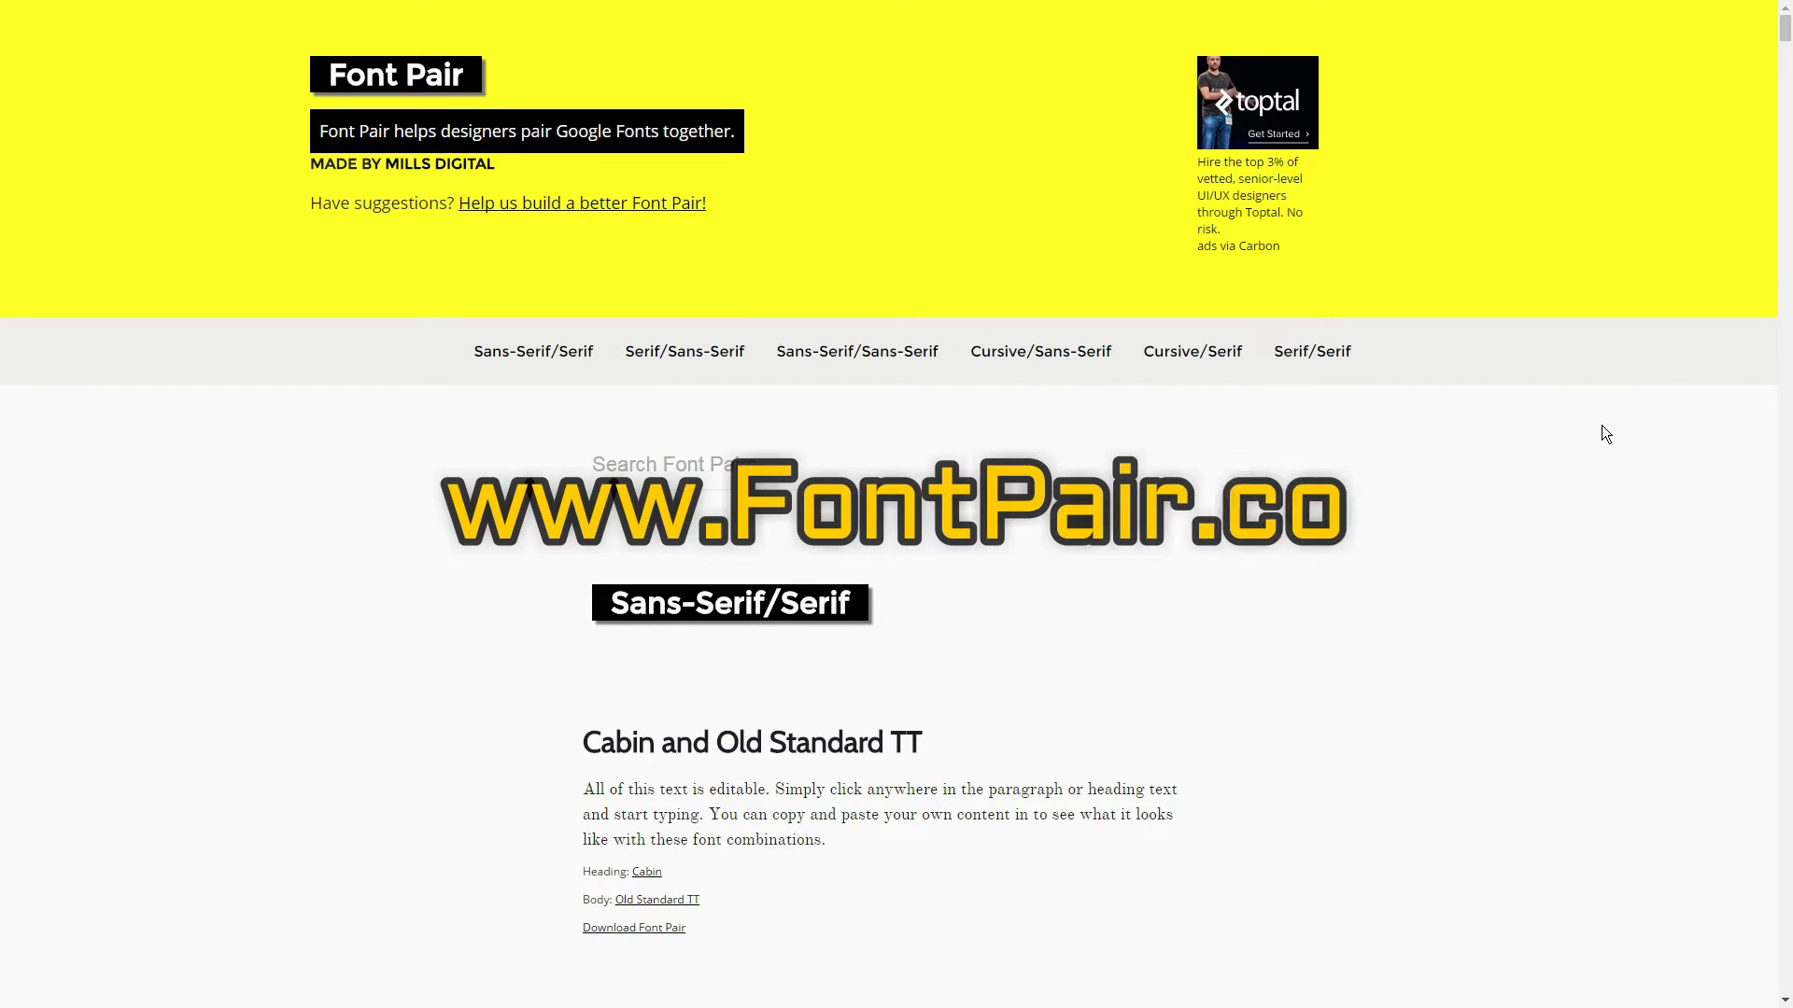
{"action": "scroll", "coordinate": [1604, 433], "scroll_direction": "down", "scroll_amount": 5}
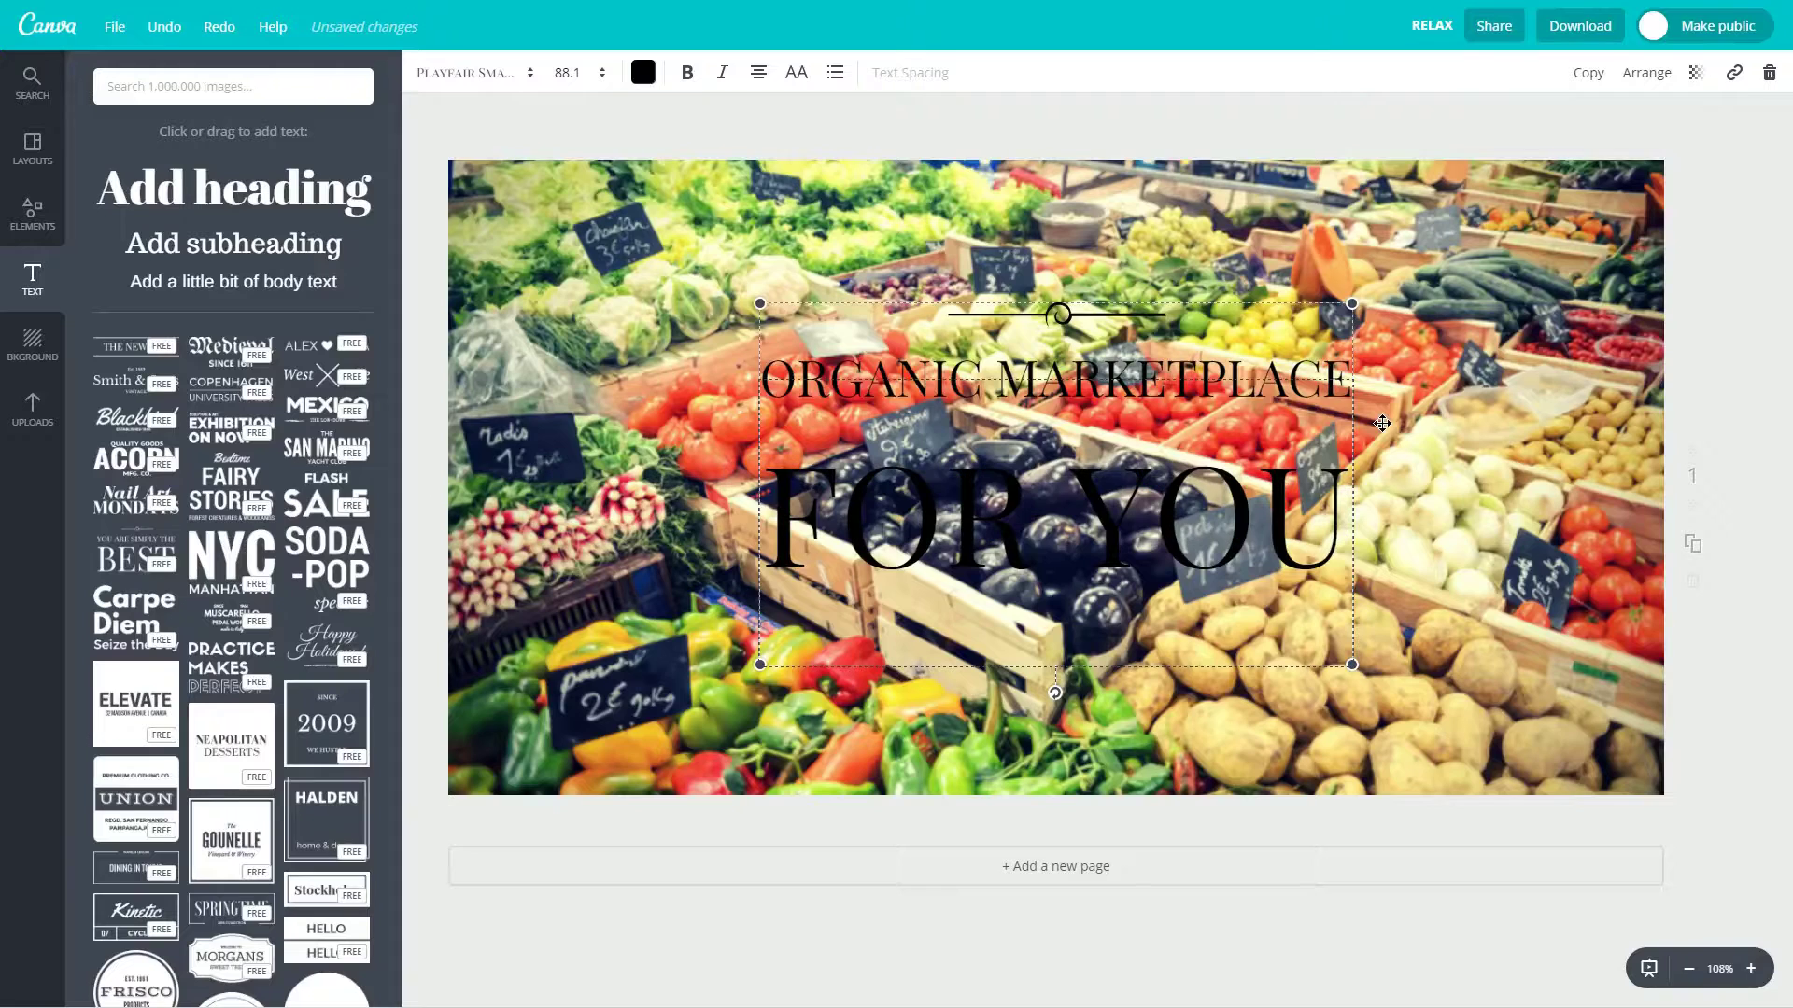
Colour the ORGANIC MARKETPLACE line light green.
{"action": "left_click", "coordinate": [1443, 480]}
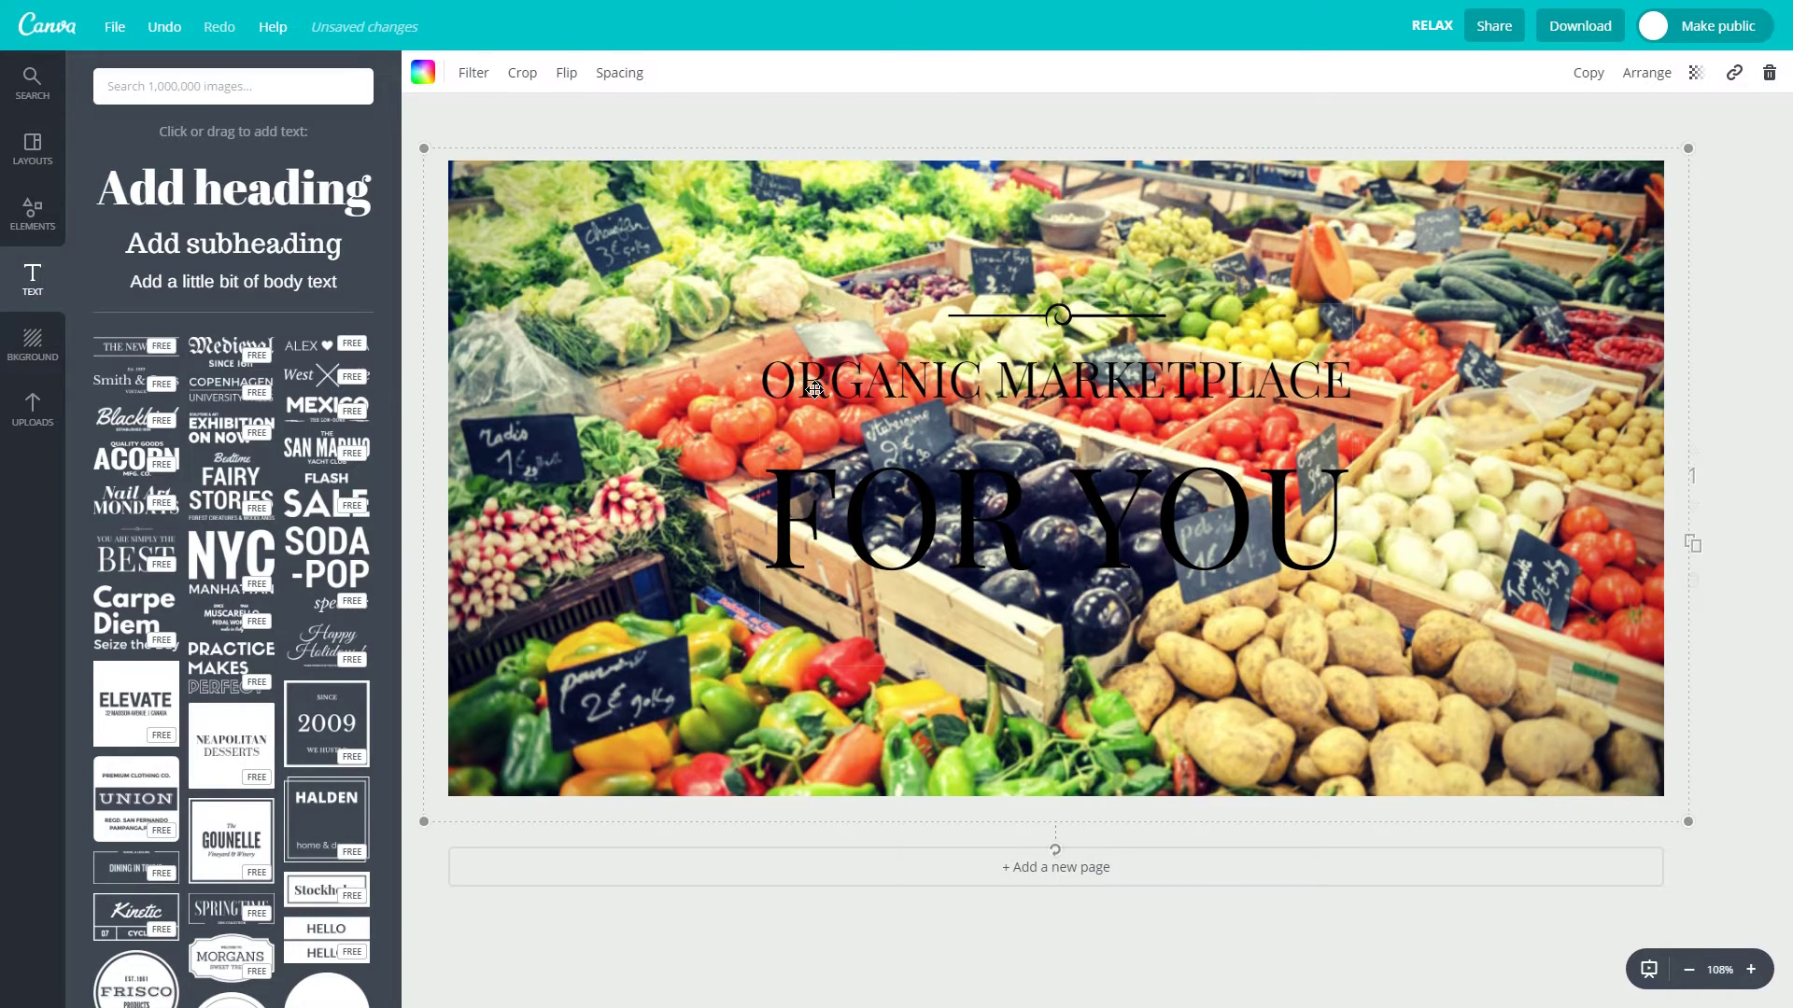
{"action": "double_click", "coordinate": [781, 379]}
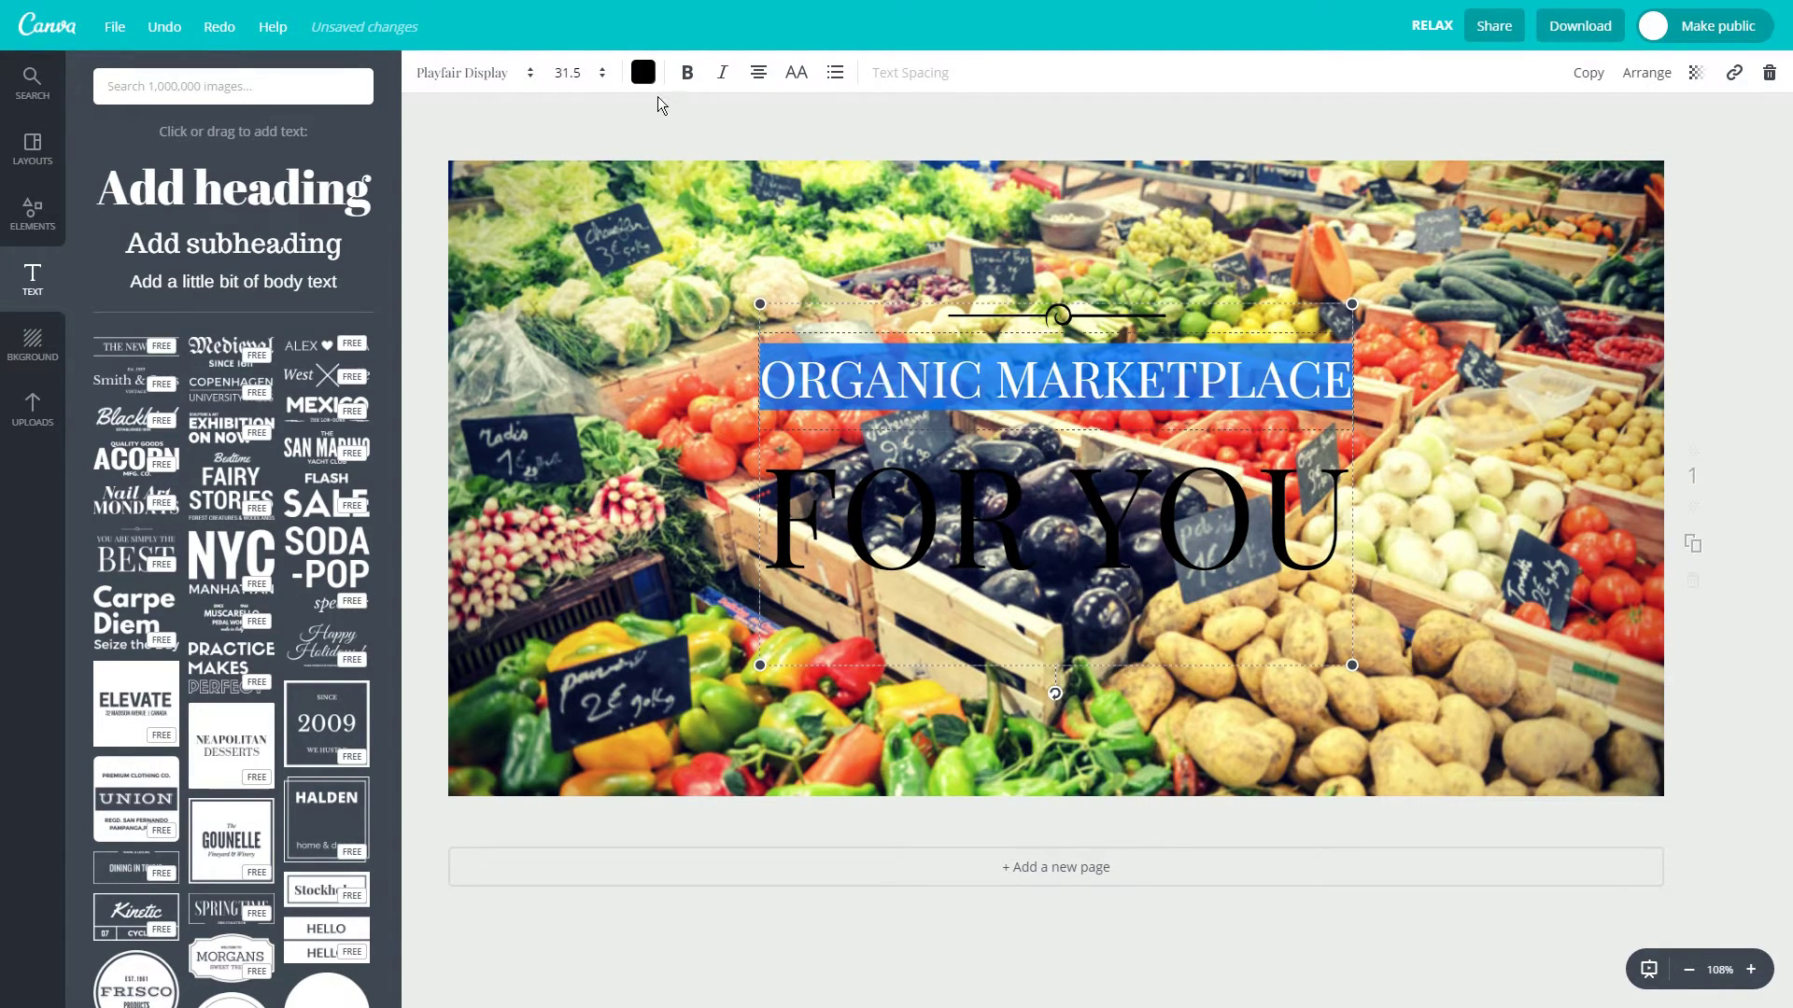
{"action": "left_click", "coordinate": [642, 72]}
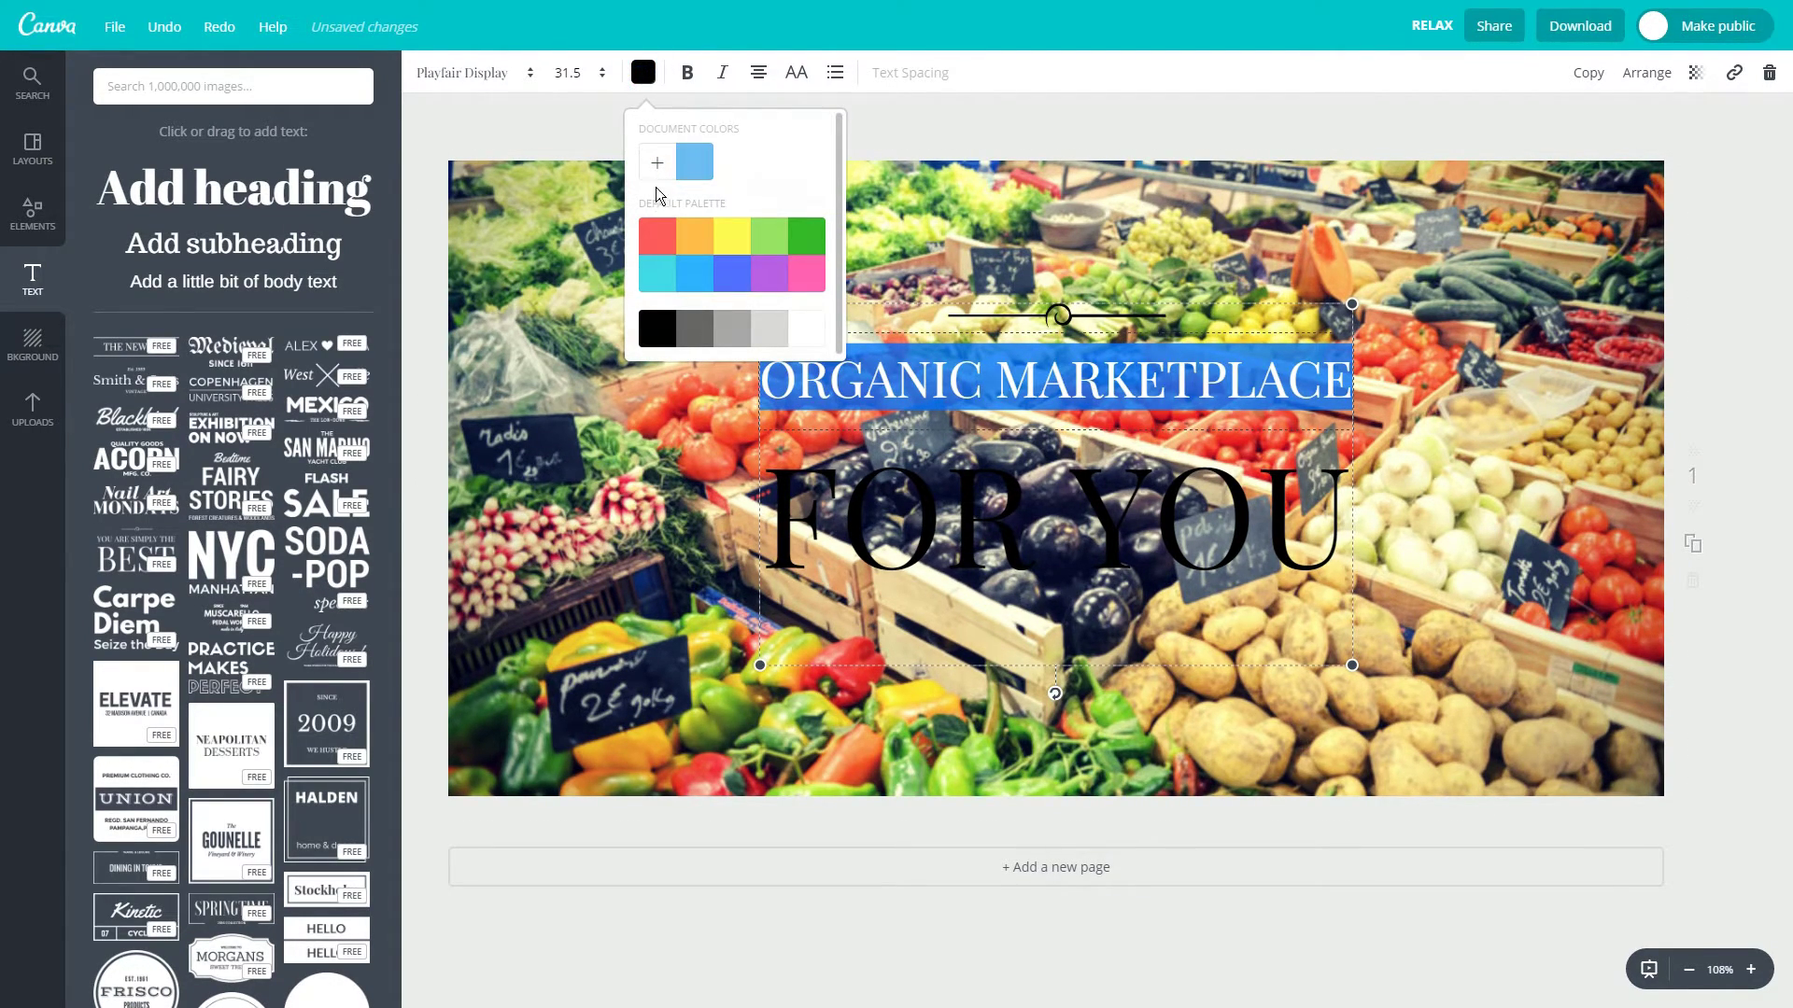
{"action": "left_click", "coordinate": [770, 243]}
{"action": "left_click", "coordinate": [1003, 260]}
Colour the FOR YOU heading dark green.
{"action": "left_click", "coordinate": [964, 506]}
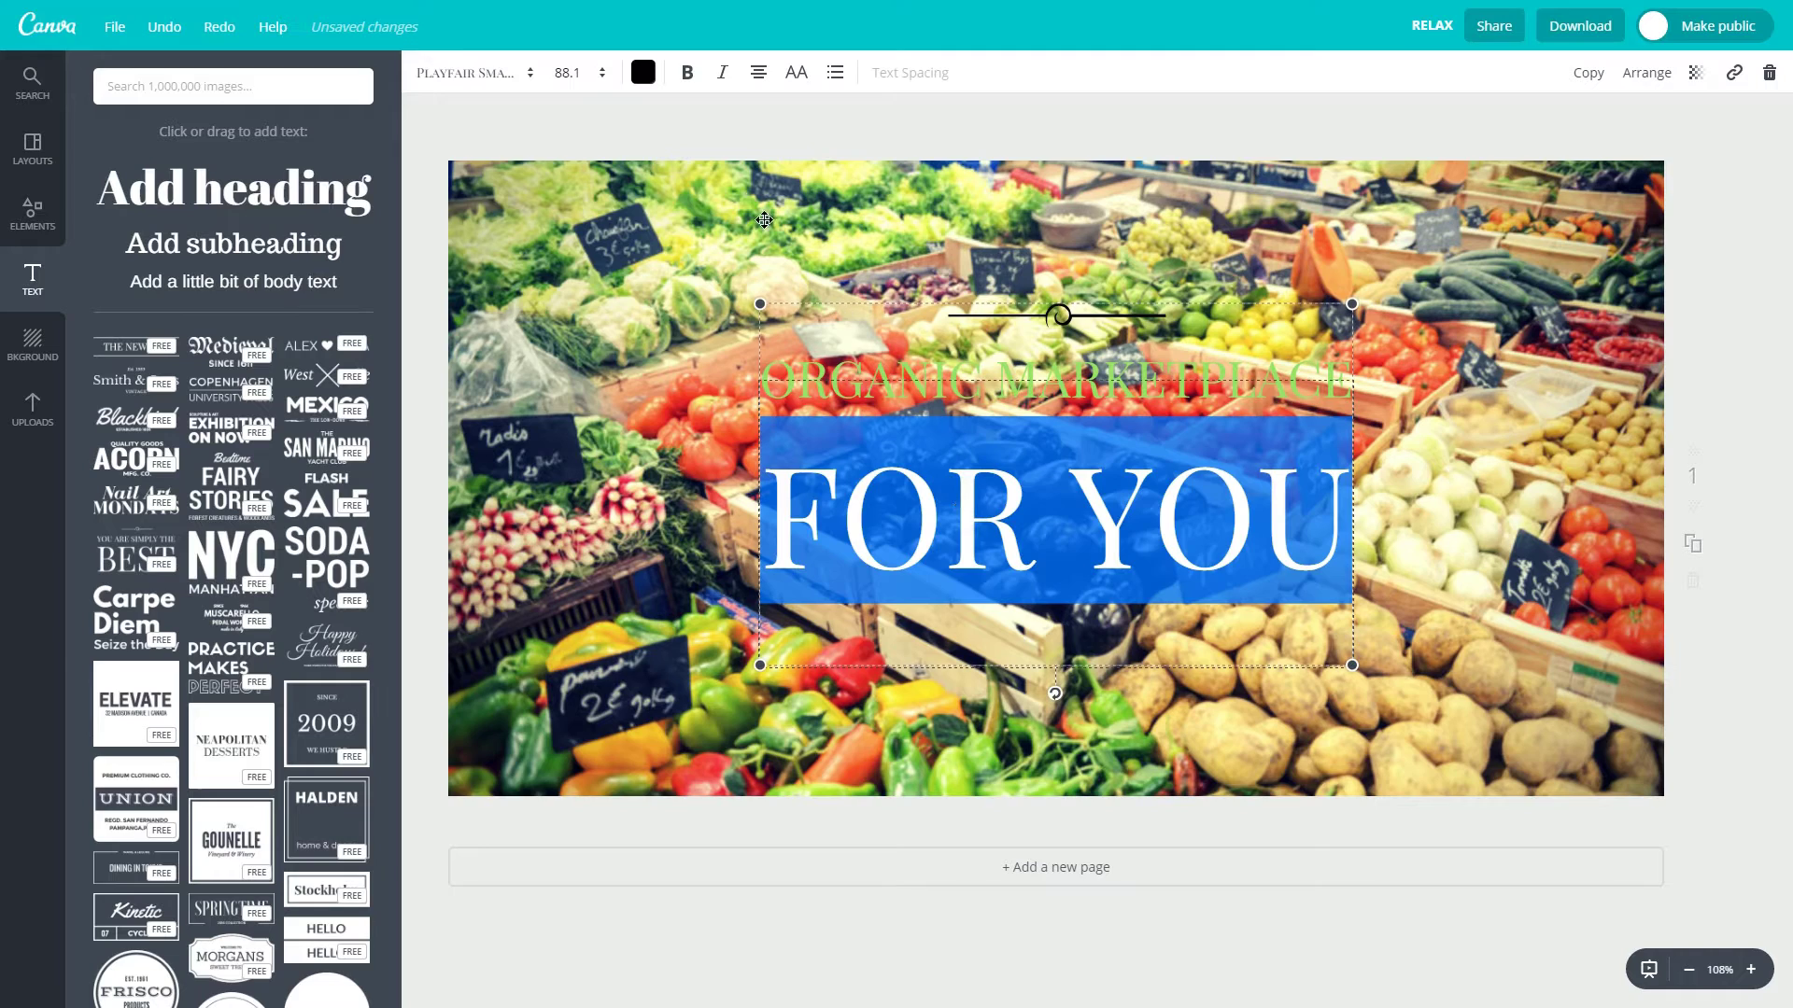
{"action": "left_click", "coordinate": [644, 73]}
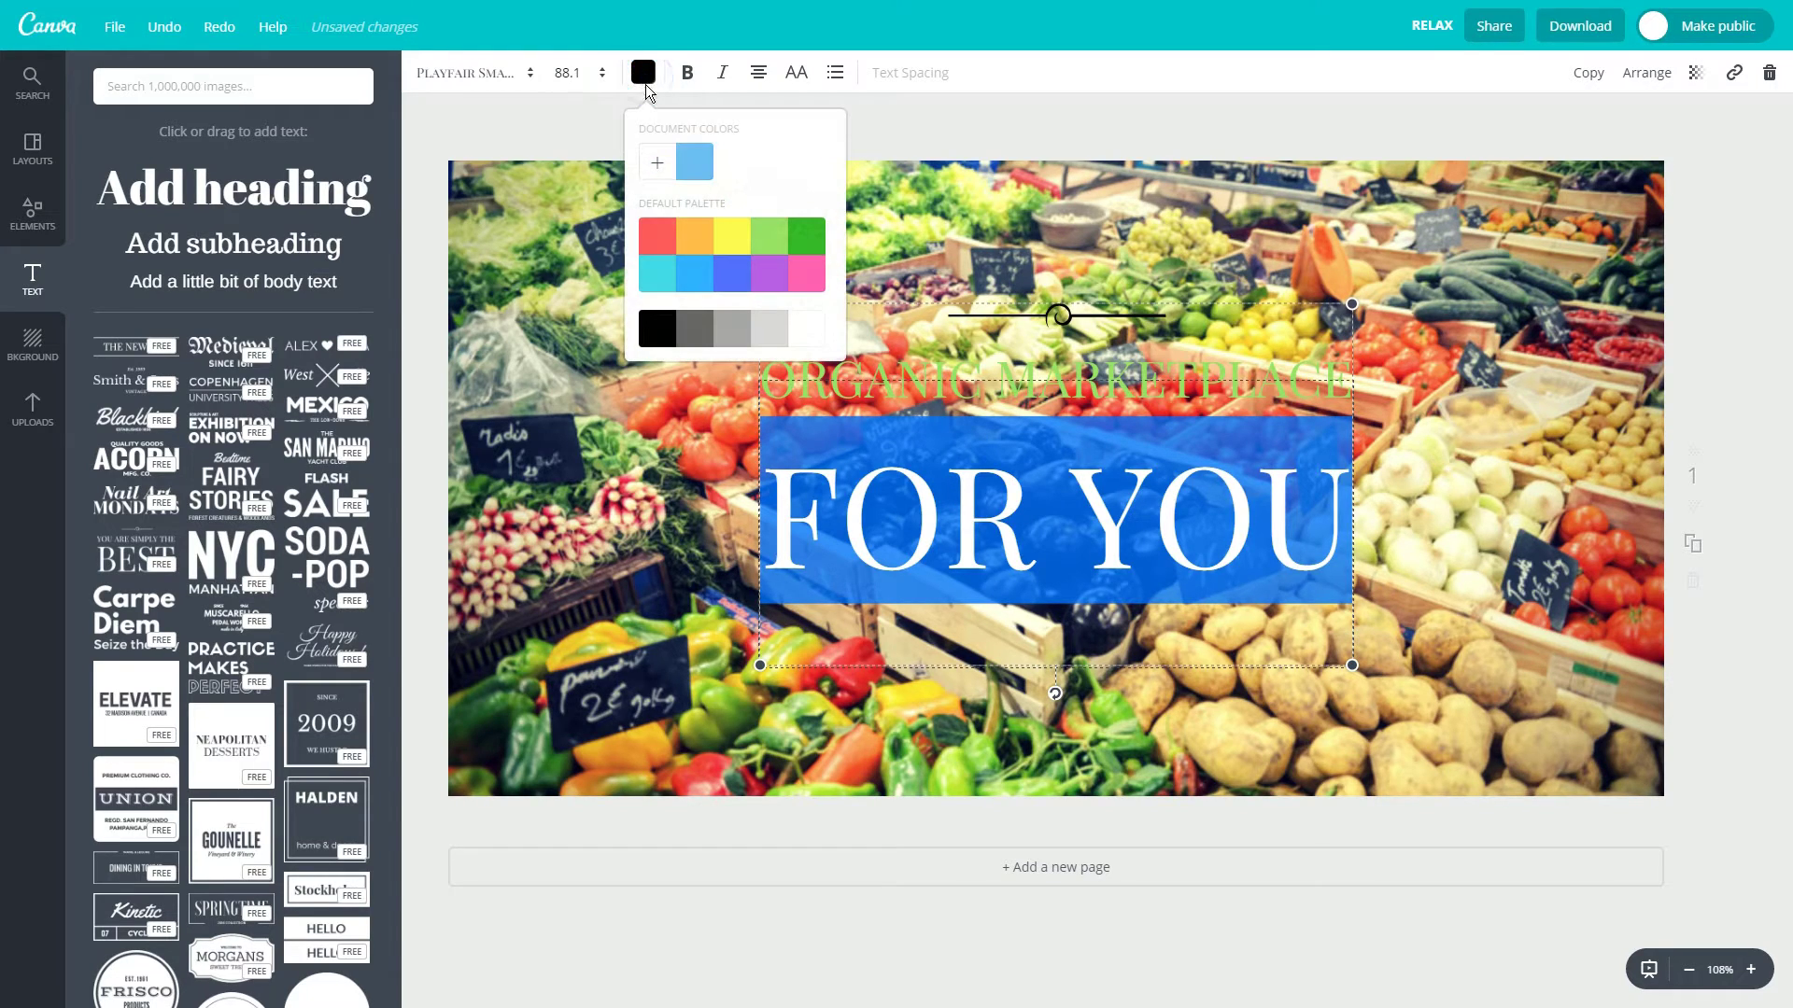
{"action": "left_click", "coordinate": [806, 250]}
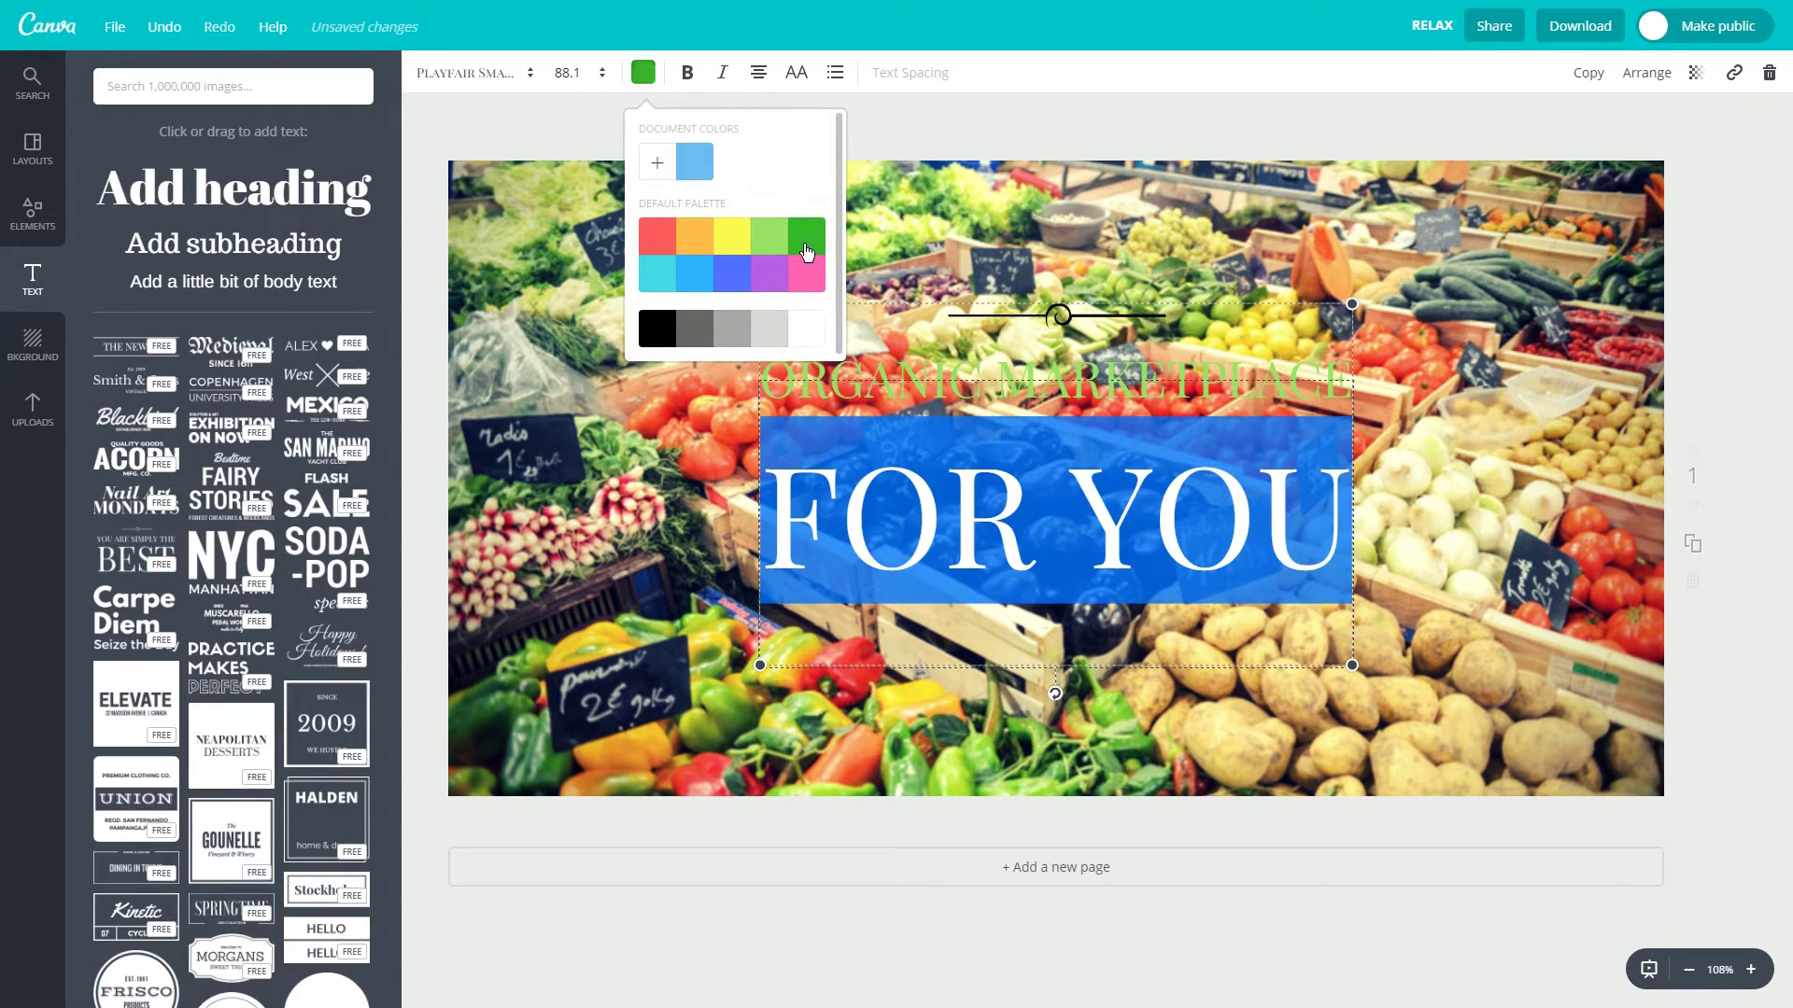
{"action": "left_click", "coordinate": [921, 232]}
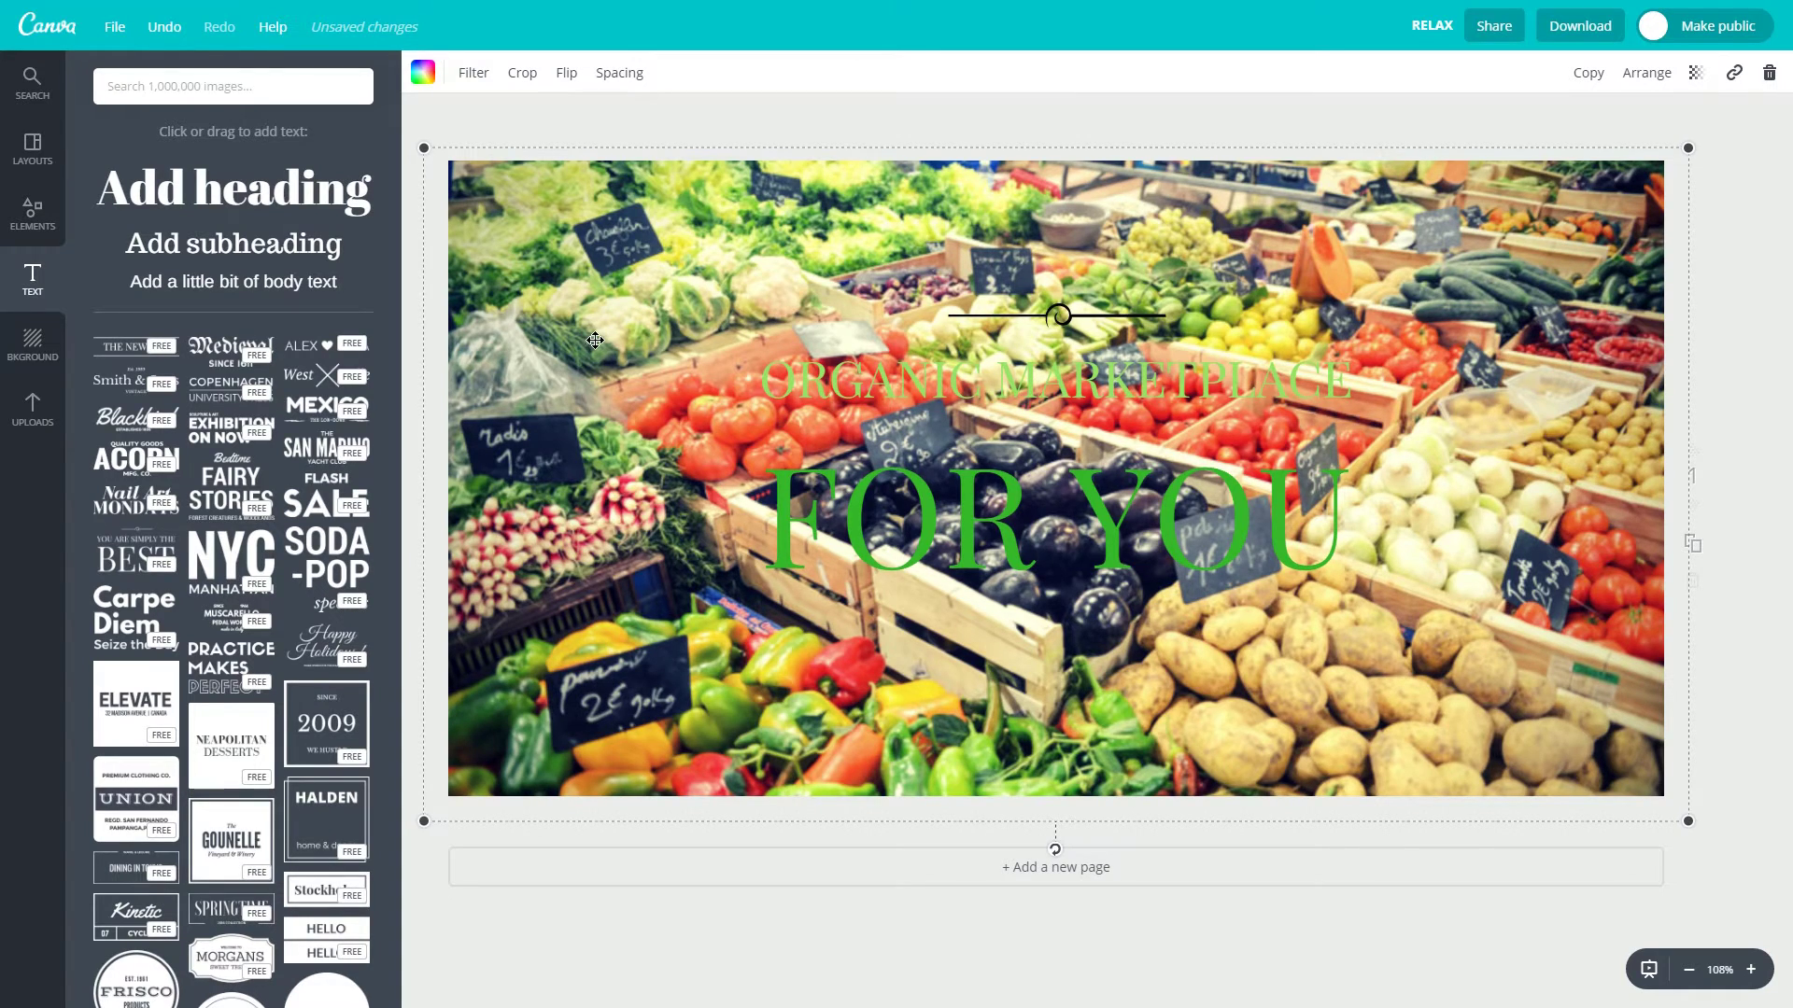
Add a white shield shape over the photo, set its transparency to 87 and centre it.
{"action": "left_click", "coordinate": [37, 224]}
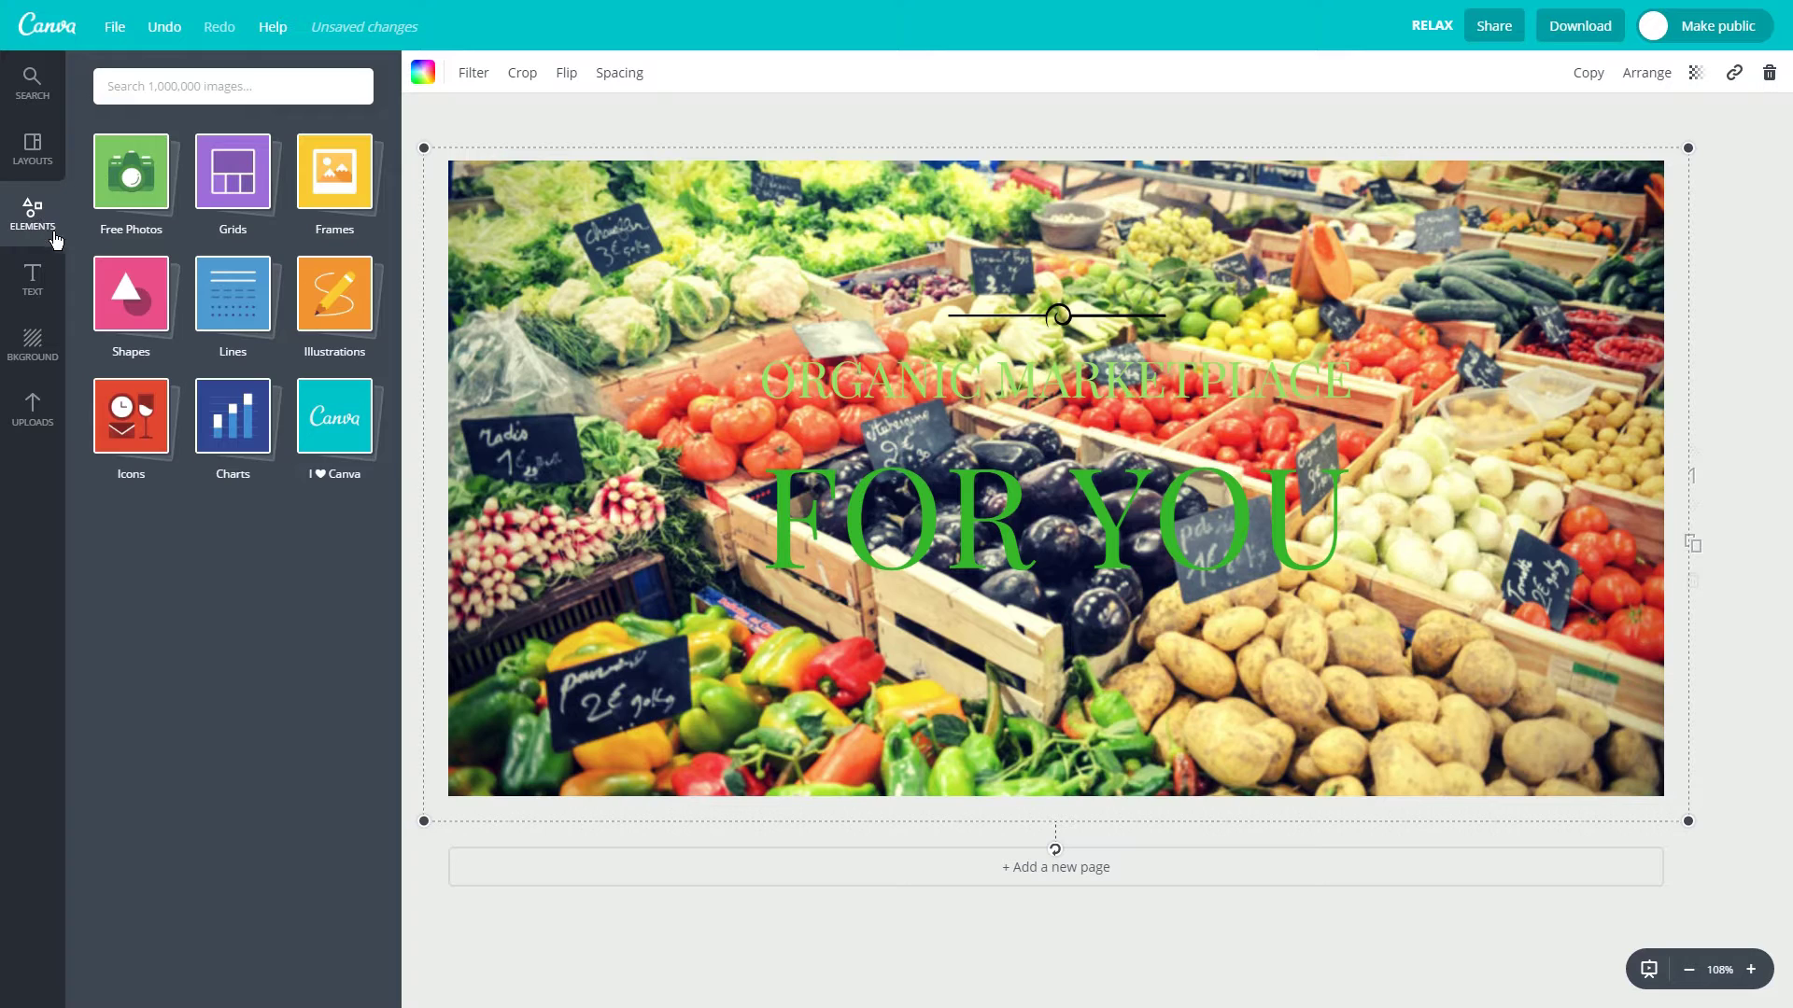
{"action": "left_click", "coordinate": [129, 316]}
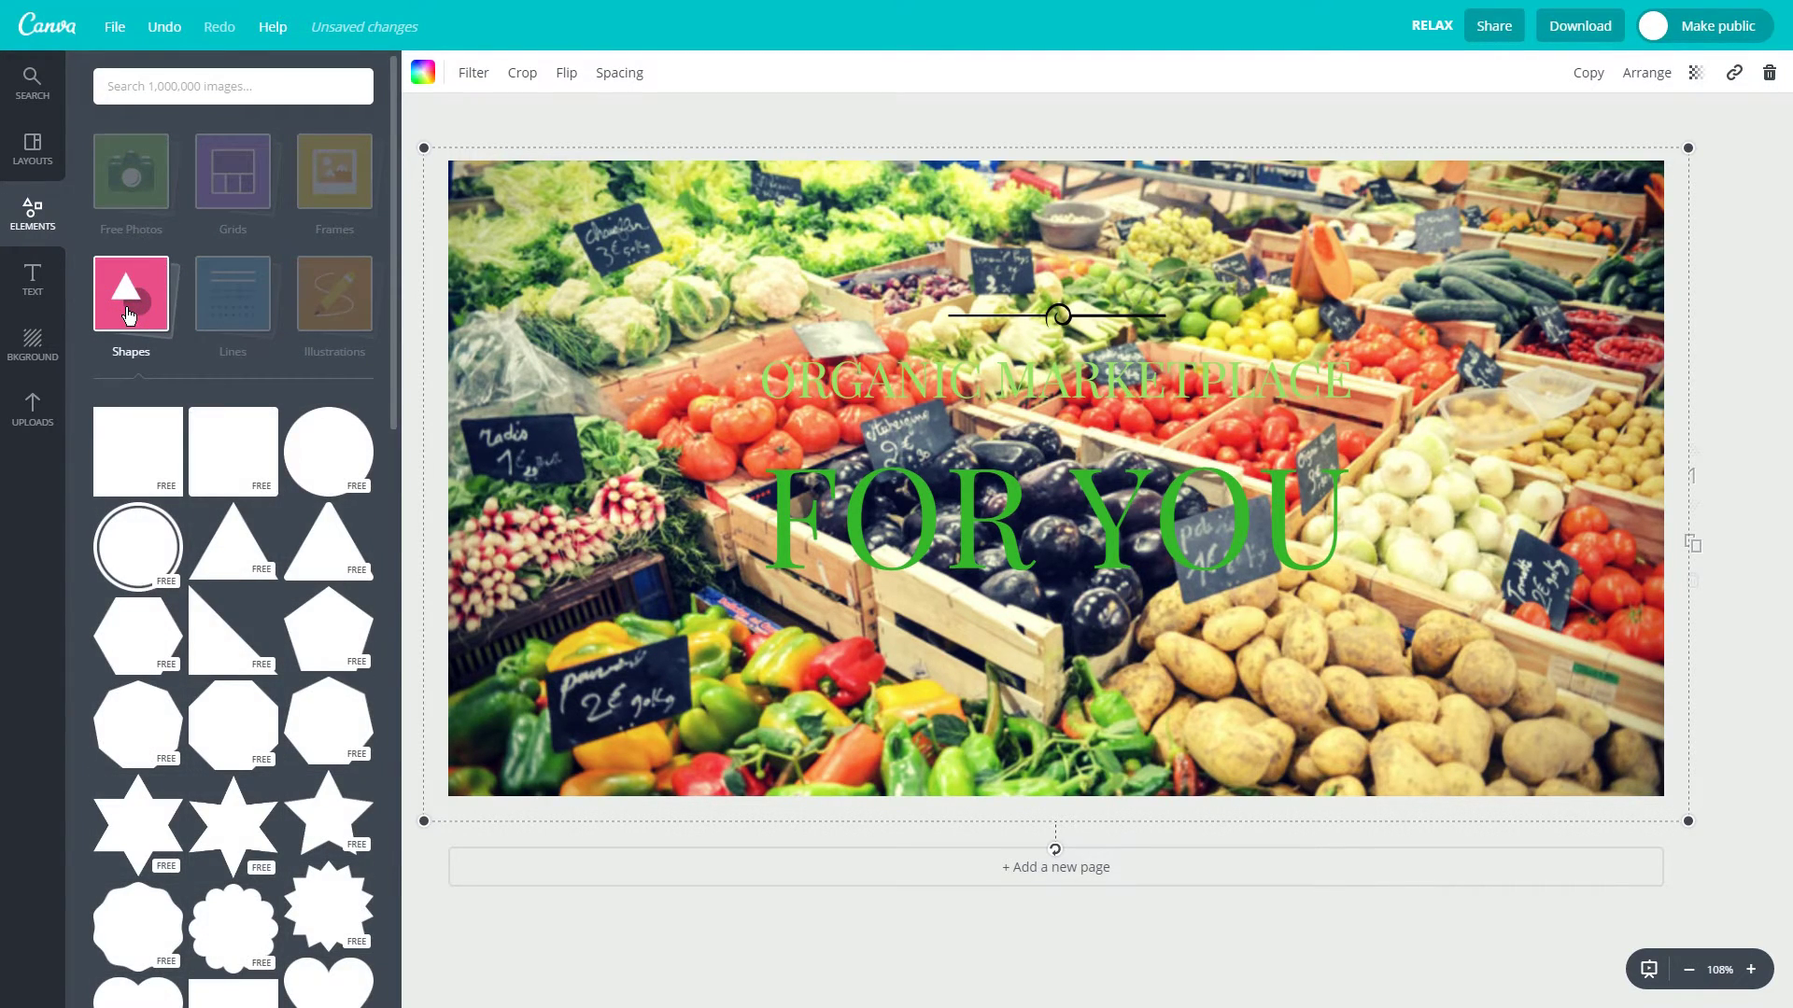
{"action": "scroll", "coordinate": [149, 651], "scroll_direction": "down", "scroll_amount": 5}
{"action": "left_click_drag", "start_coordinate": [149, 652], "coordinate": [1027, 462]}
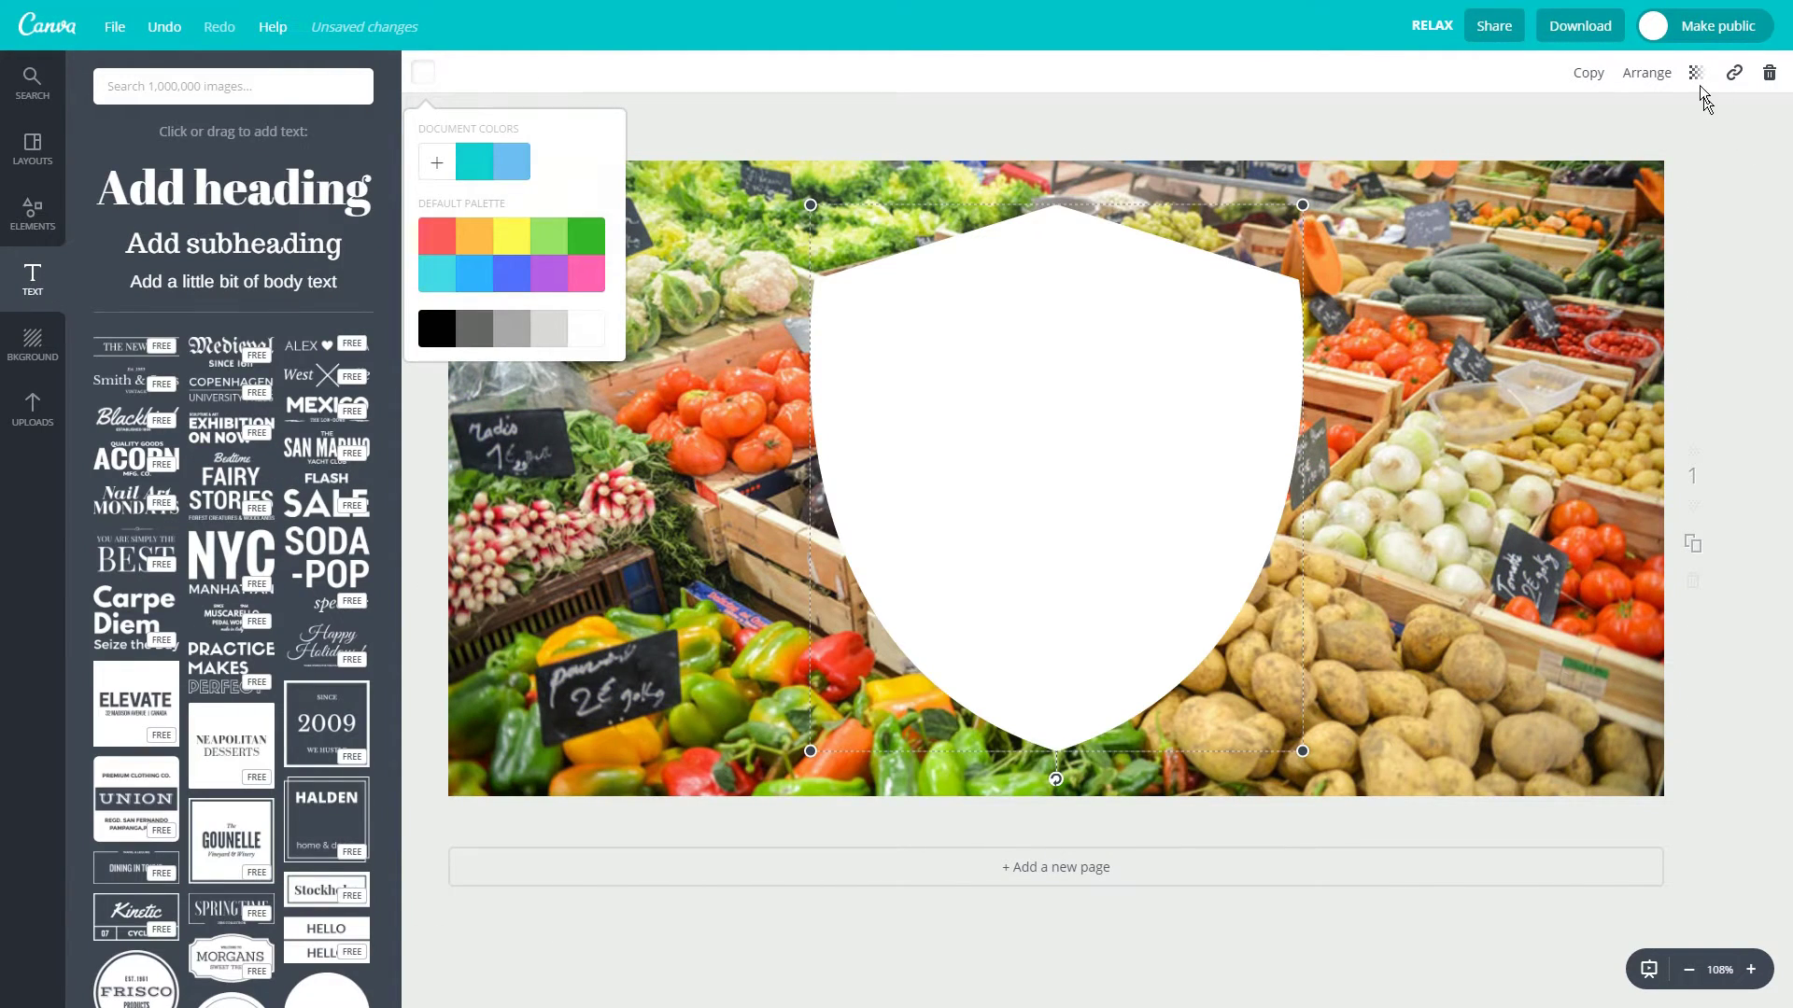
{"action": "left_click", "coordinate": [1696, 75]}
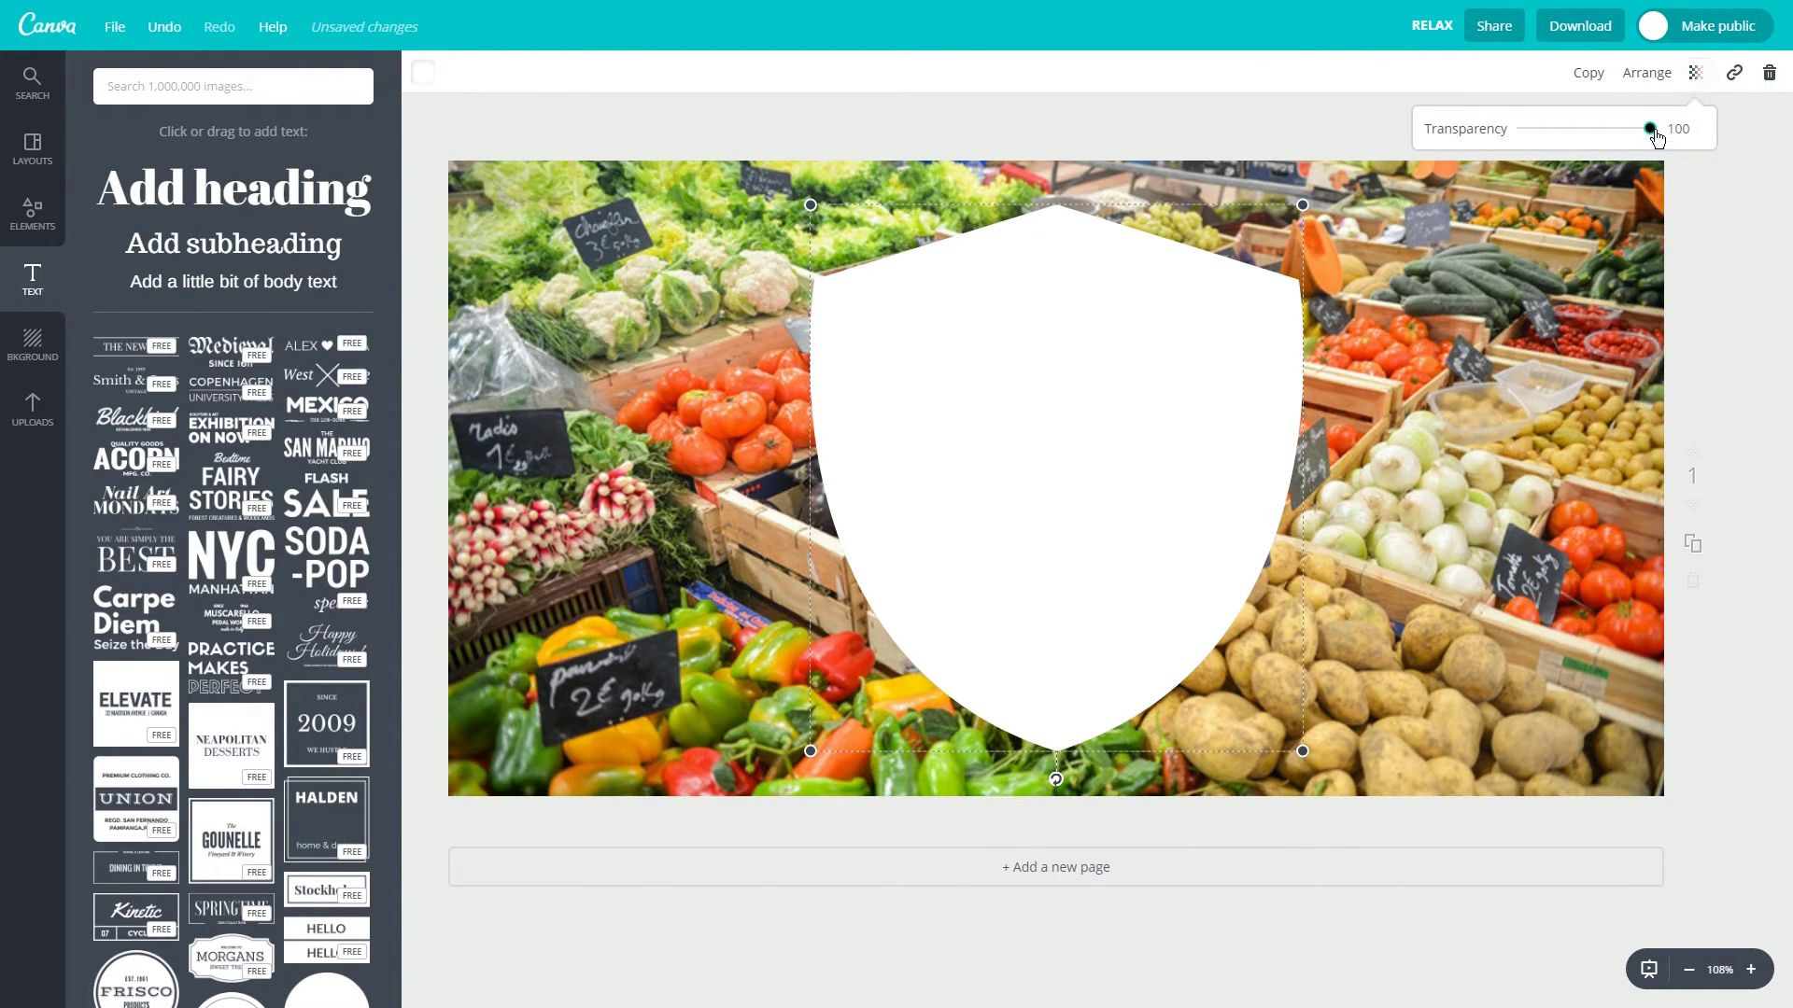
{"action": "mouse_move", "coordinate": [1656, 137]}
{"action": "left_mouse_down"}
{"action": "mouse_move", "coordinate": [1595, 134]}
{"action": "mouse_move", "coordinate": [1631, 137]}
{"action": "left_mouse_up"}
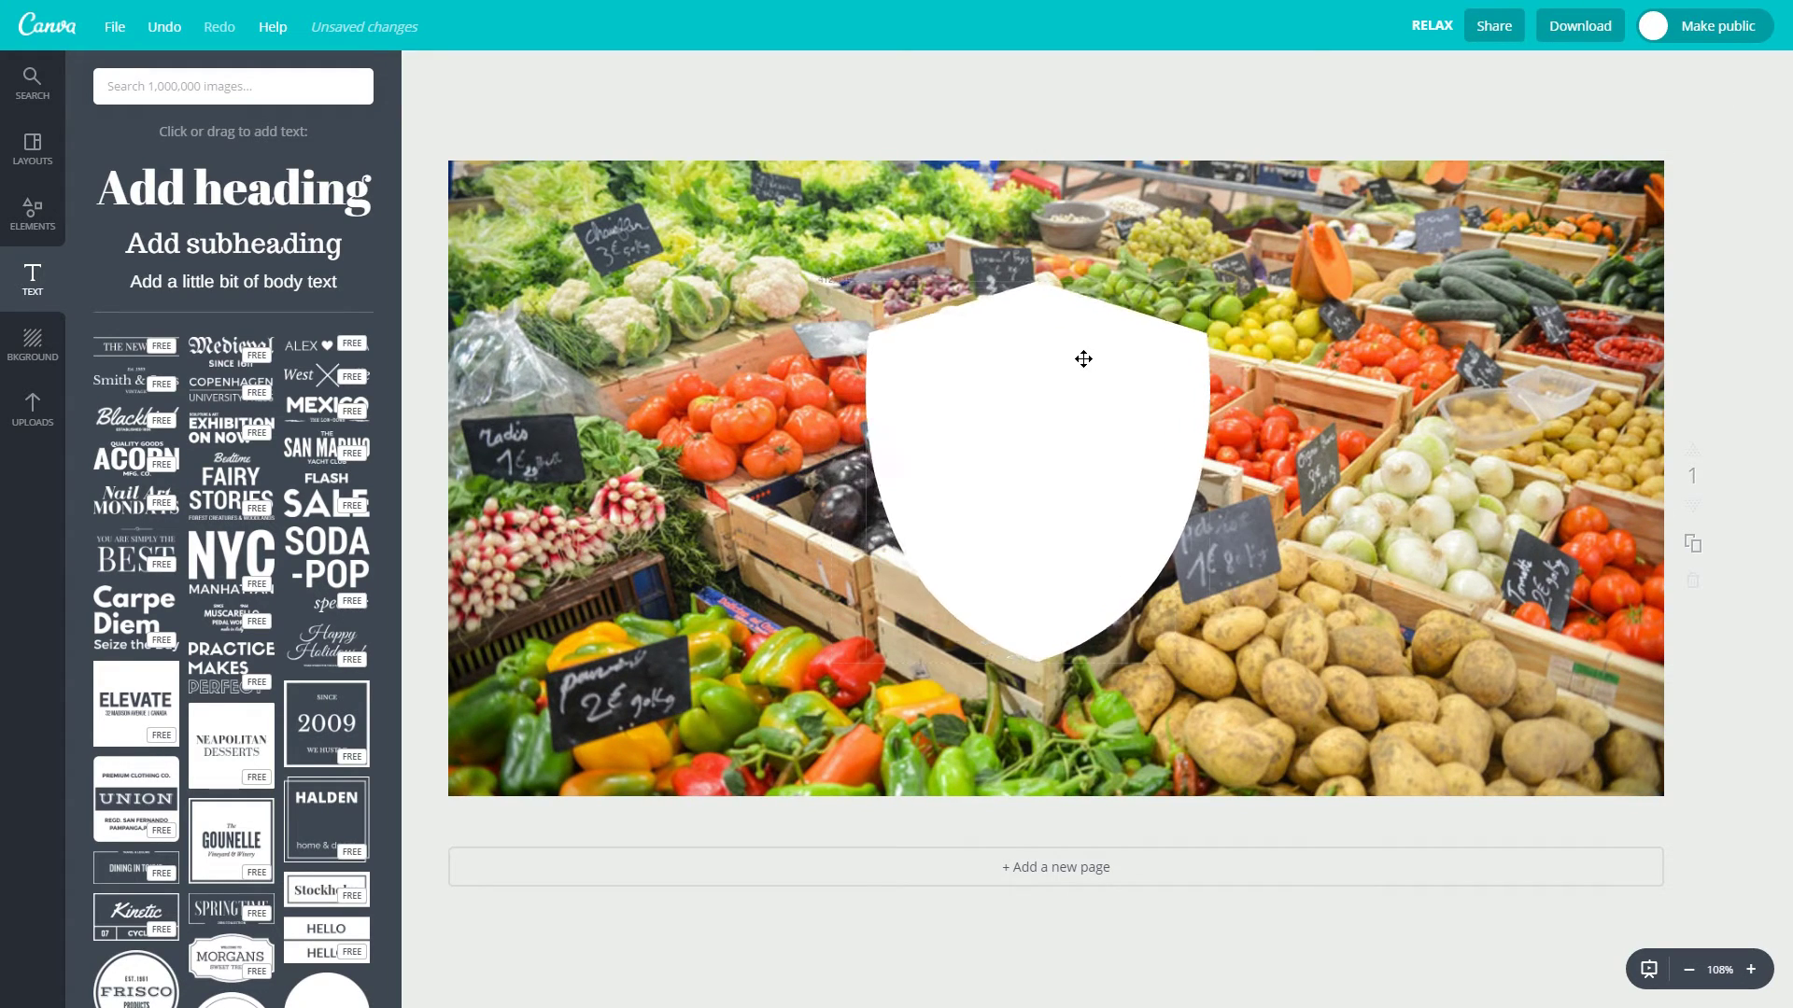
{"action": "mouse_move", "coordinate": [1080, 356]}
{"action": "left_mouse_down"}
{"action": "mouse_move", "coordinate": [1118, 374]}
{"action": "mouse_move", "coordinate": [1096, 373]}
{"action": "left_mouse_up"}
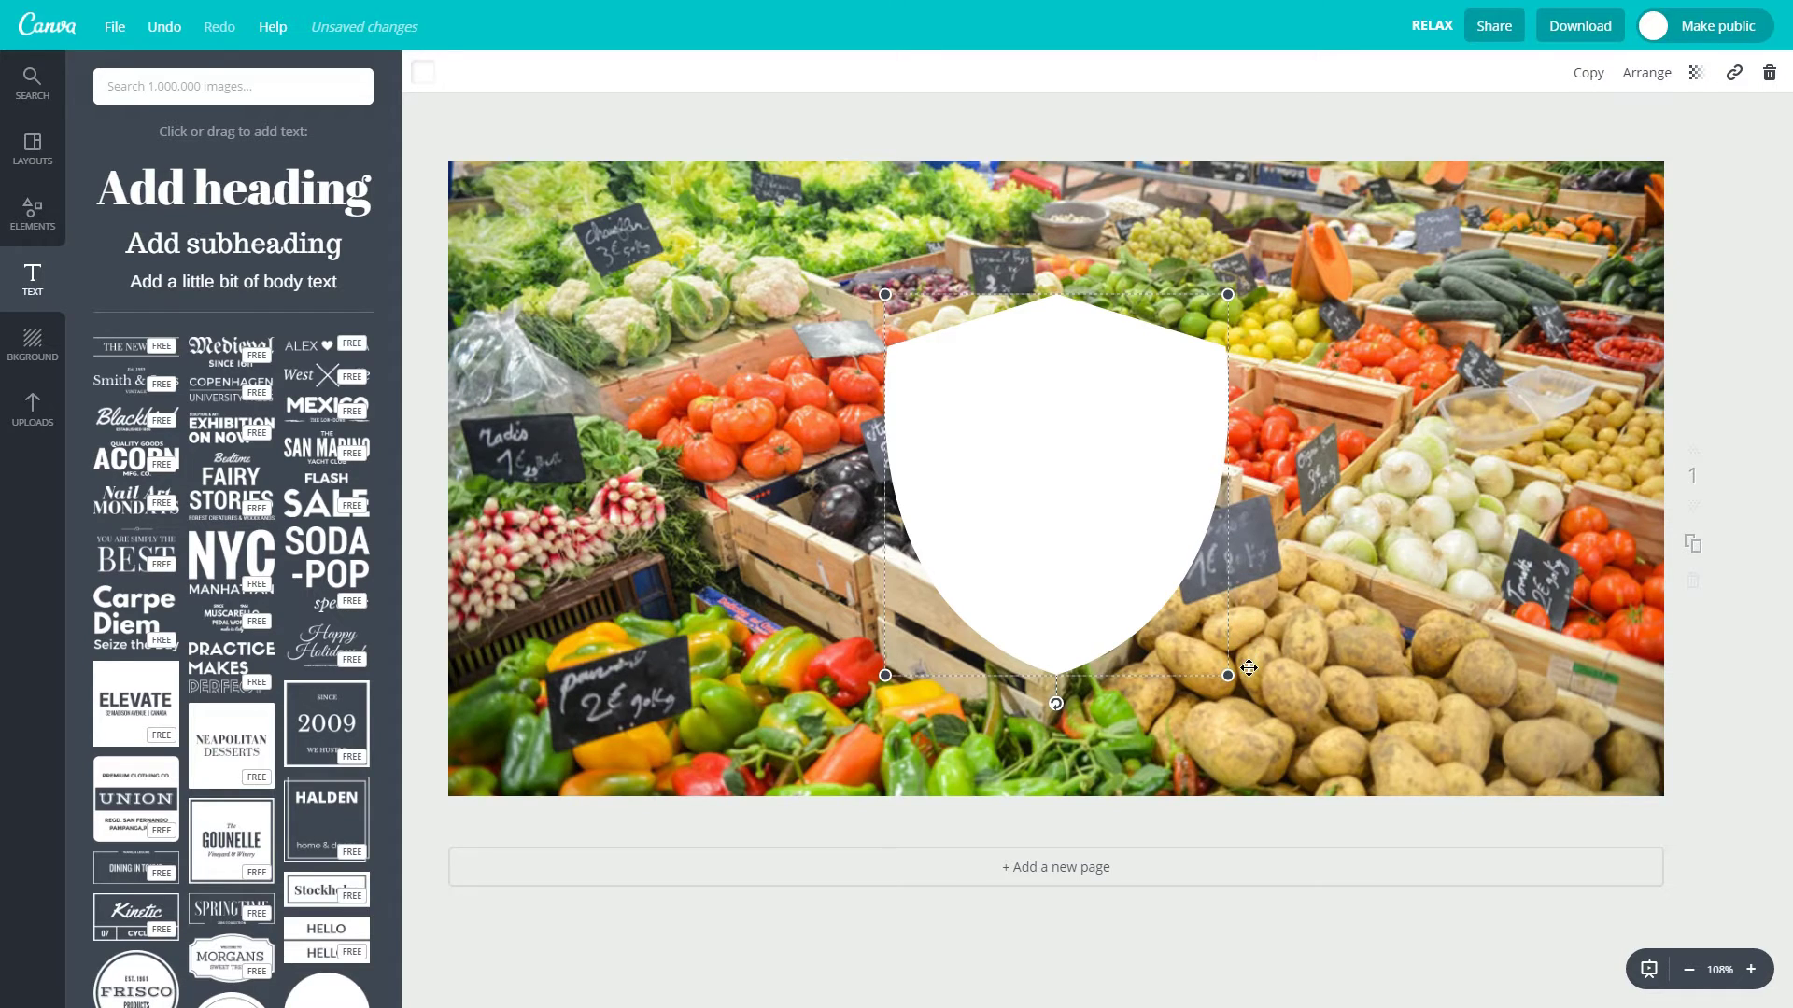
Make the shield more transparent, enlarge it from the top-left corner and re-centre it on the photo.
{"action": "left_click", "coordinate": [1056, 389]}
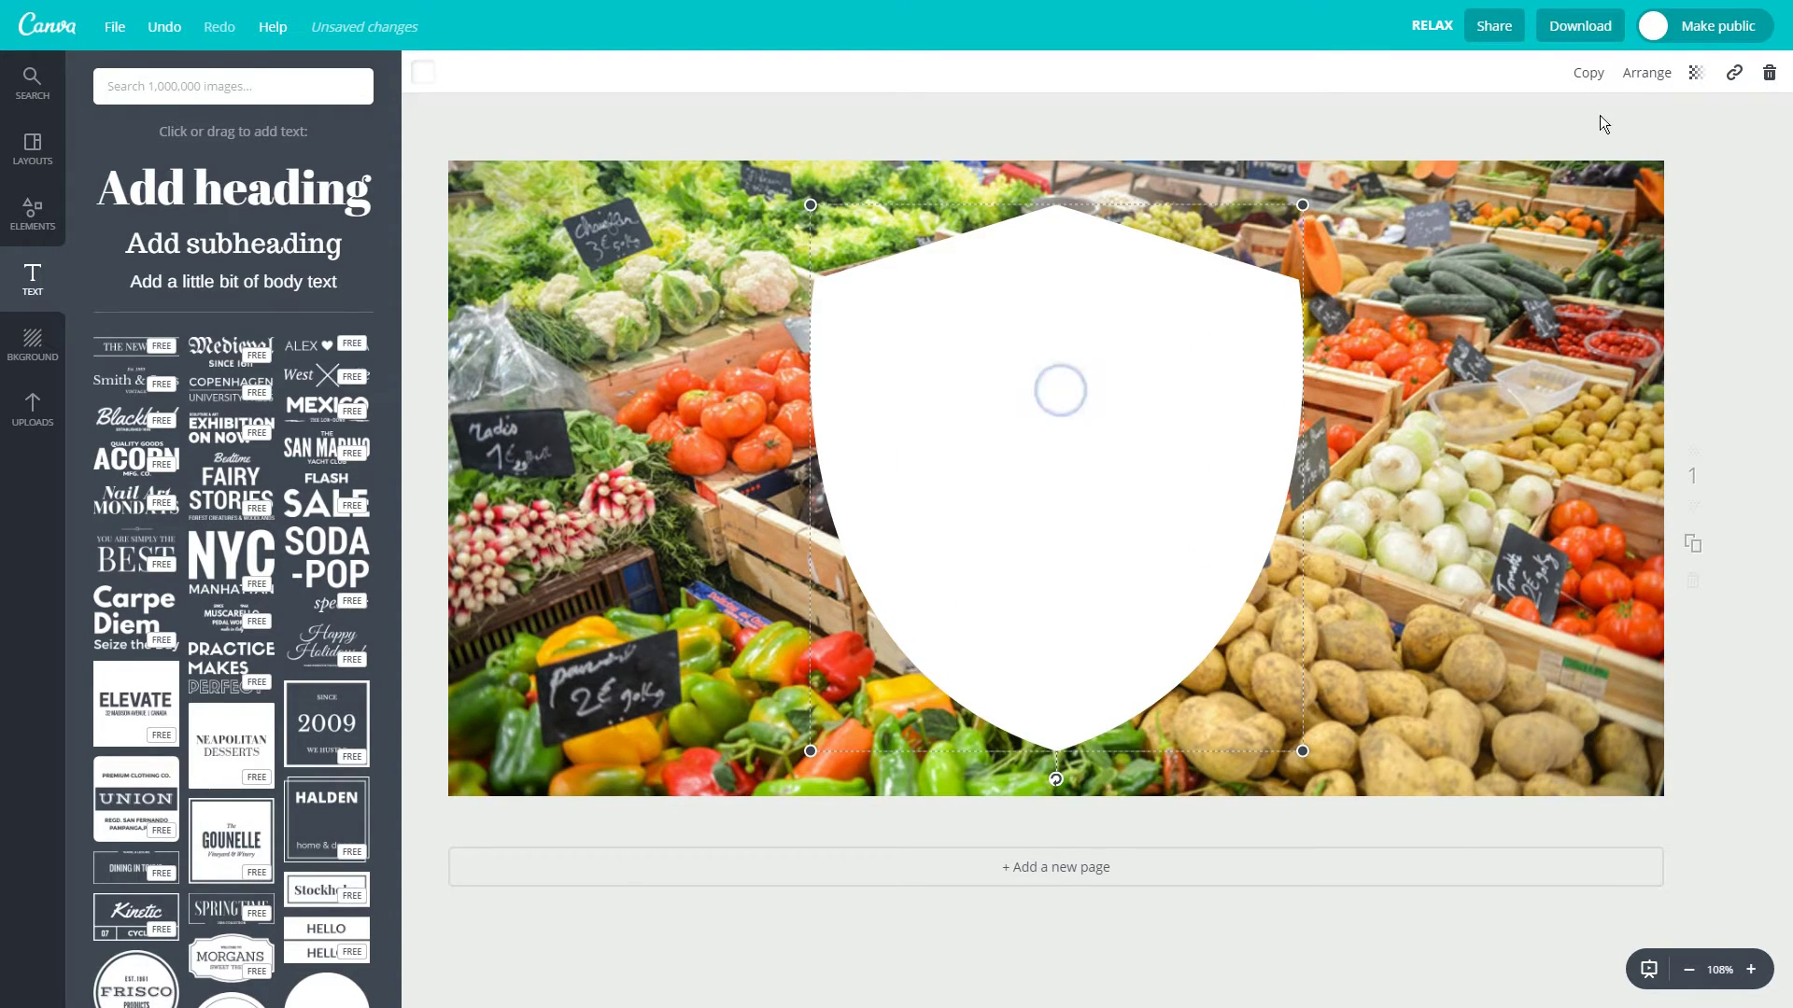
{"action": "left_click", "coordinate": [1696, 73]}
{"action": "left_click_drag", "start_coordinate": [1649, 129], "coordinate": [1602, 140]}
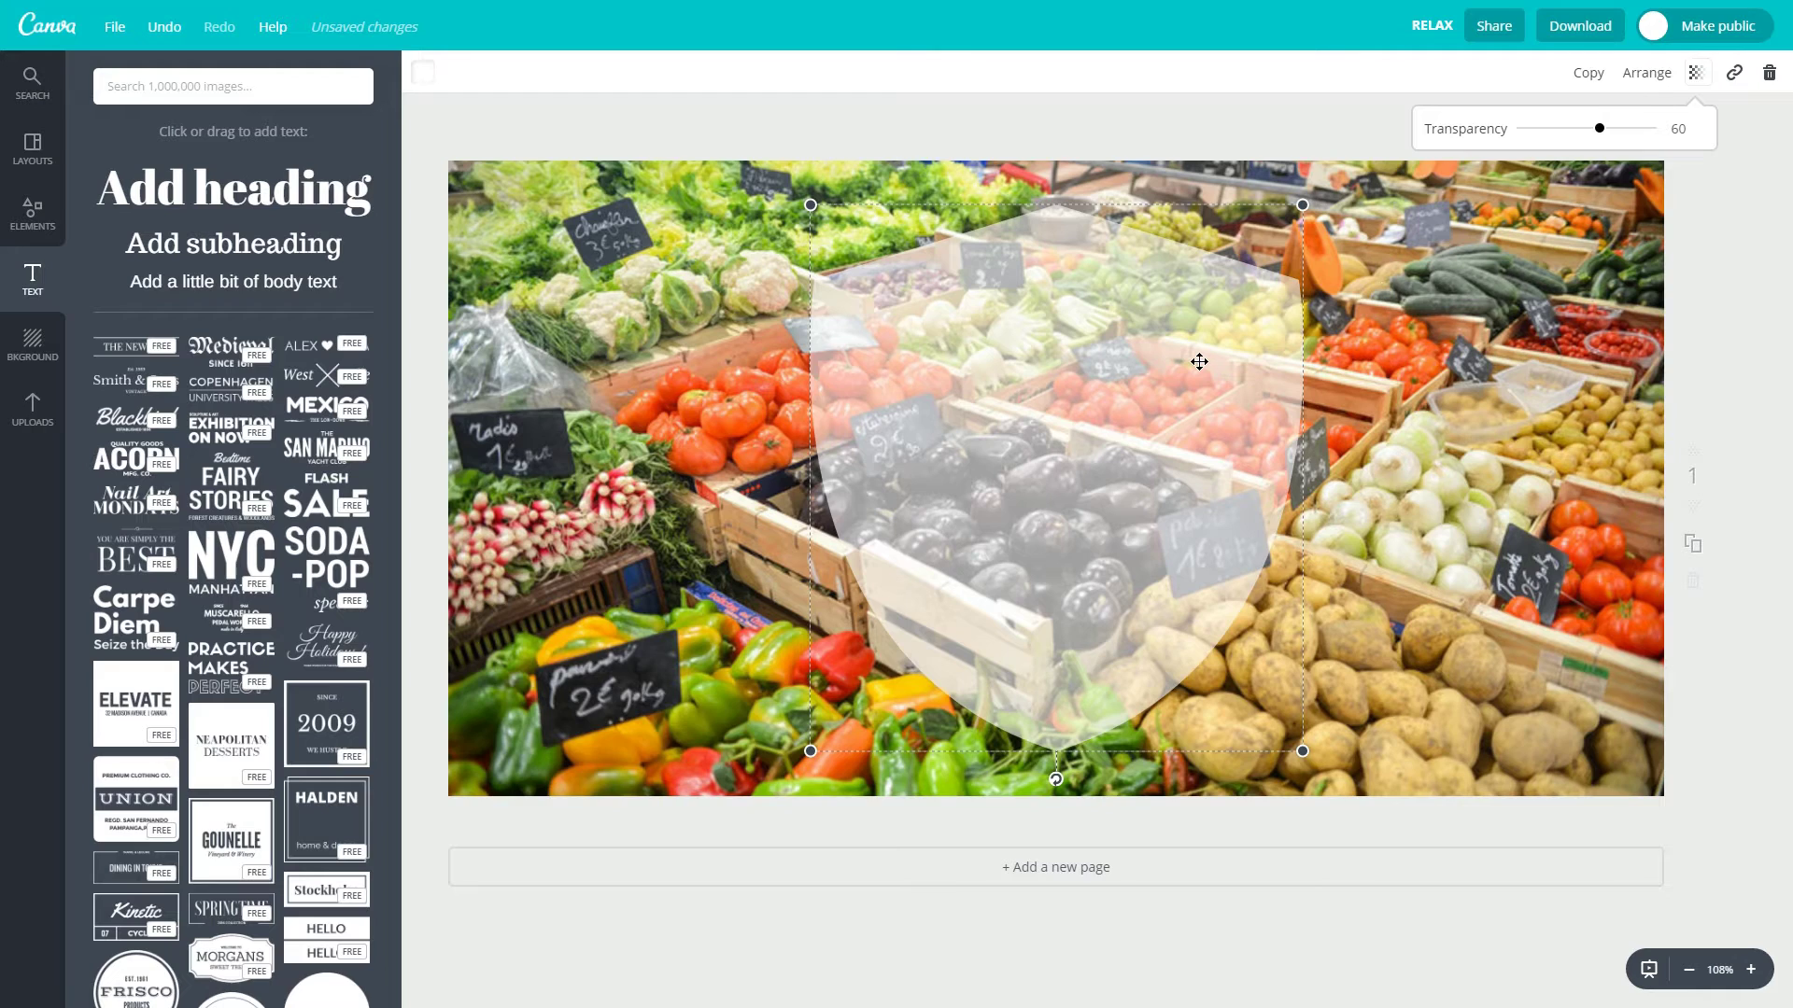
{"action": "left_click", "coordinate": [1199, 361]}
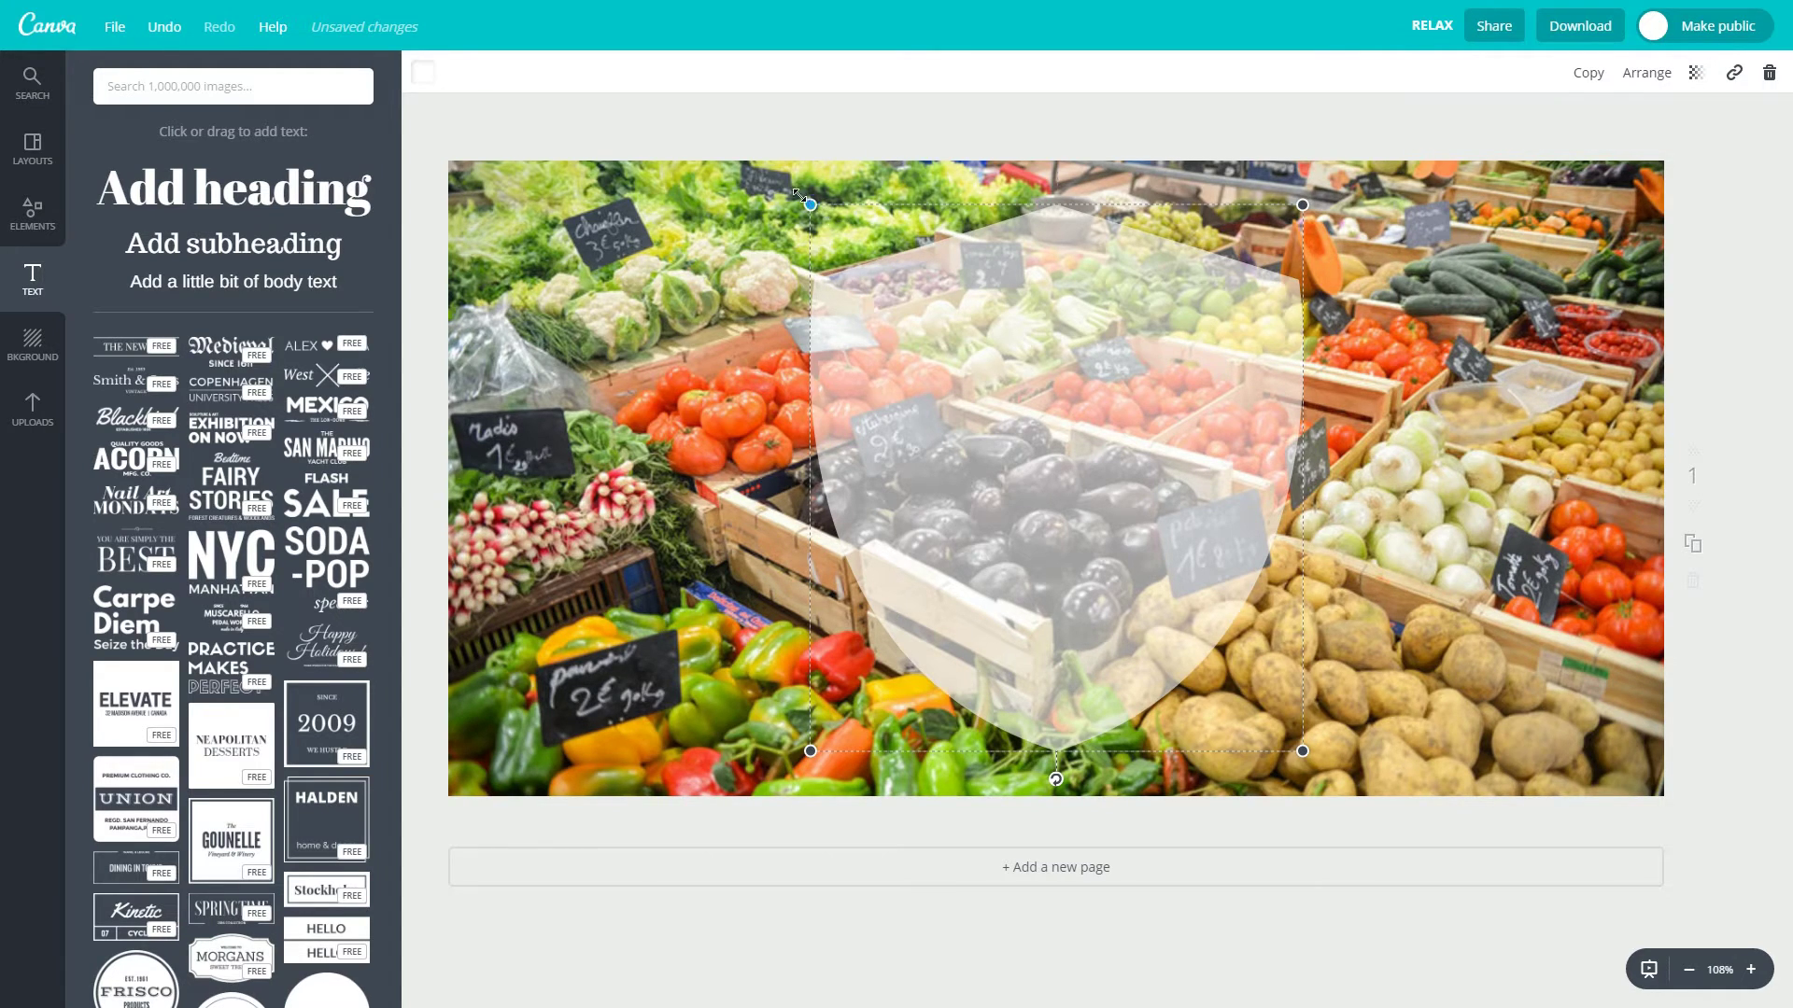
{"action": "left_click_drag", "start_coordinate": [798, 195], "coordinate": [779, 174]}
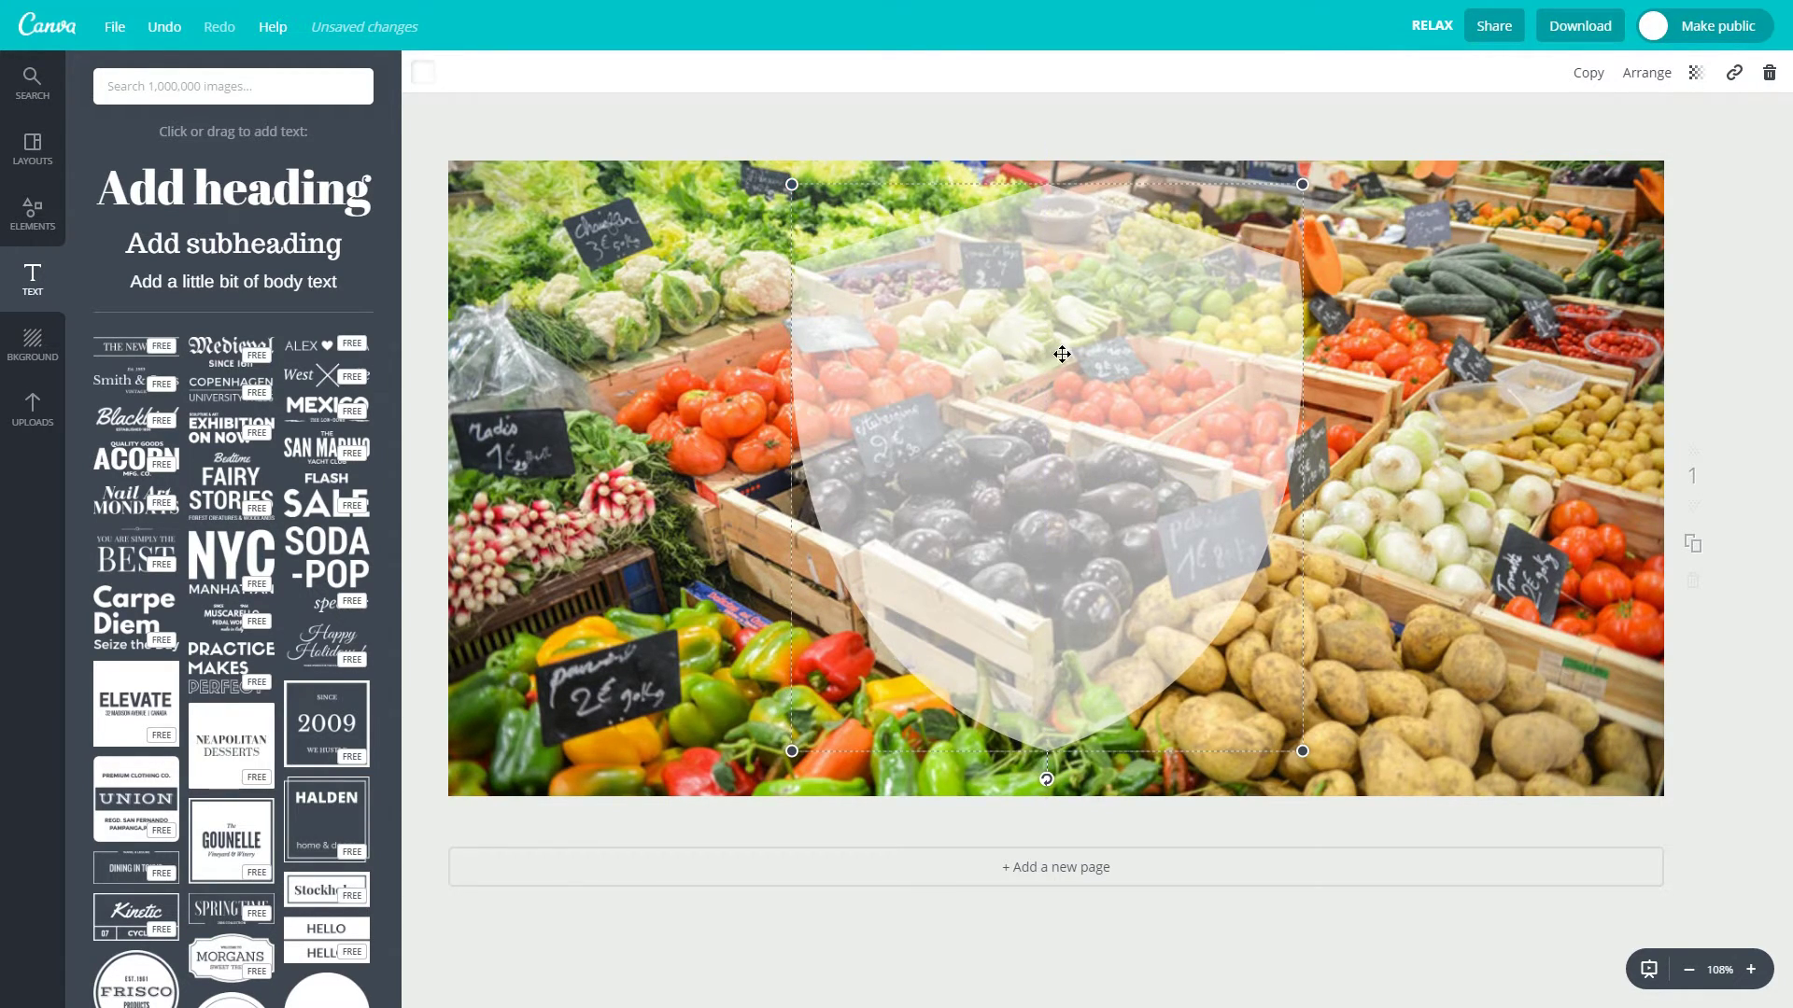
{"action": "left_click_drag", "start_coordinate": [1062, 354], "coordinate": [1069, 368]}
{"action": "left_click", "coordinate": [1471, 377]}
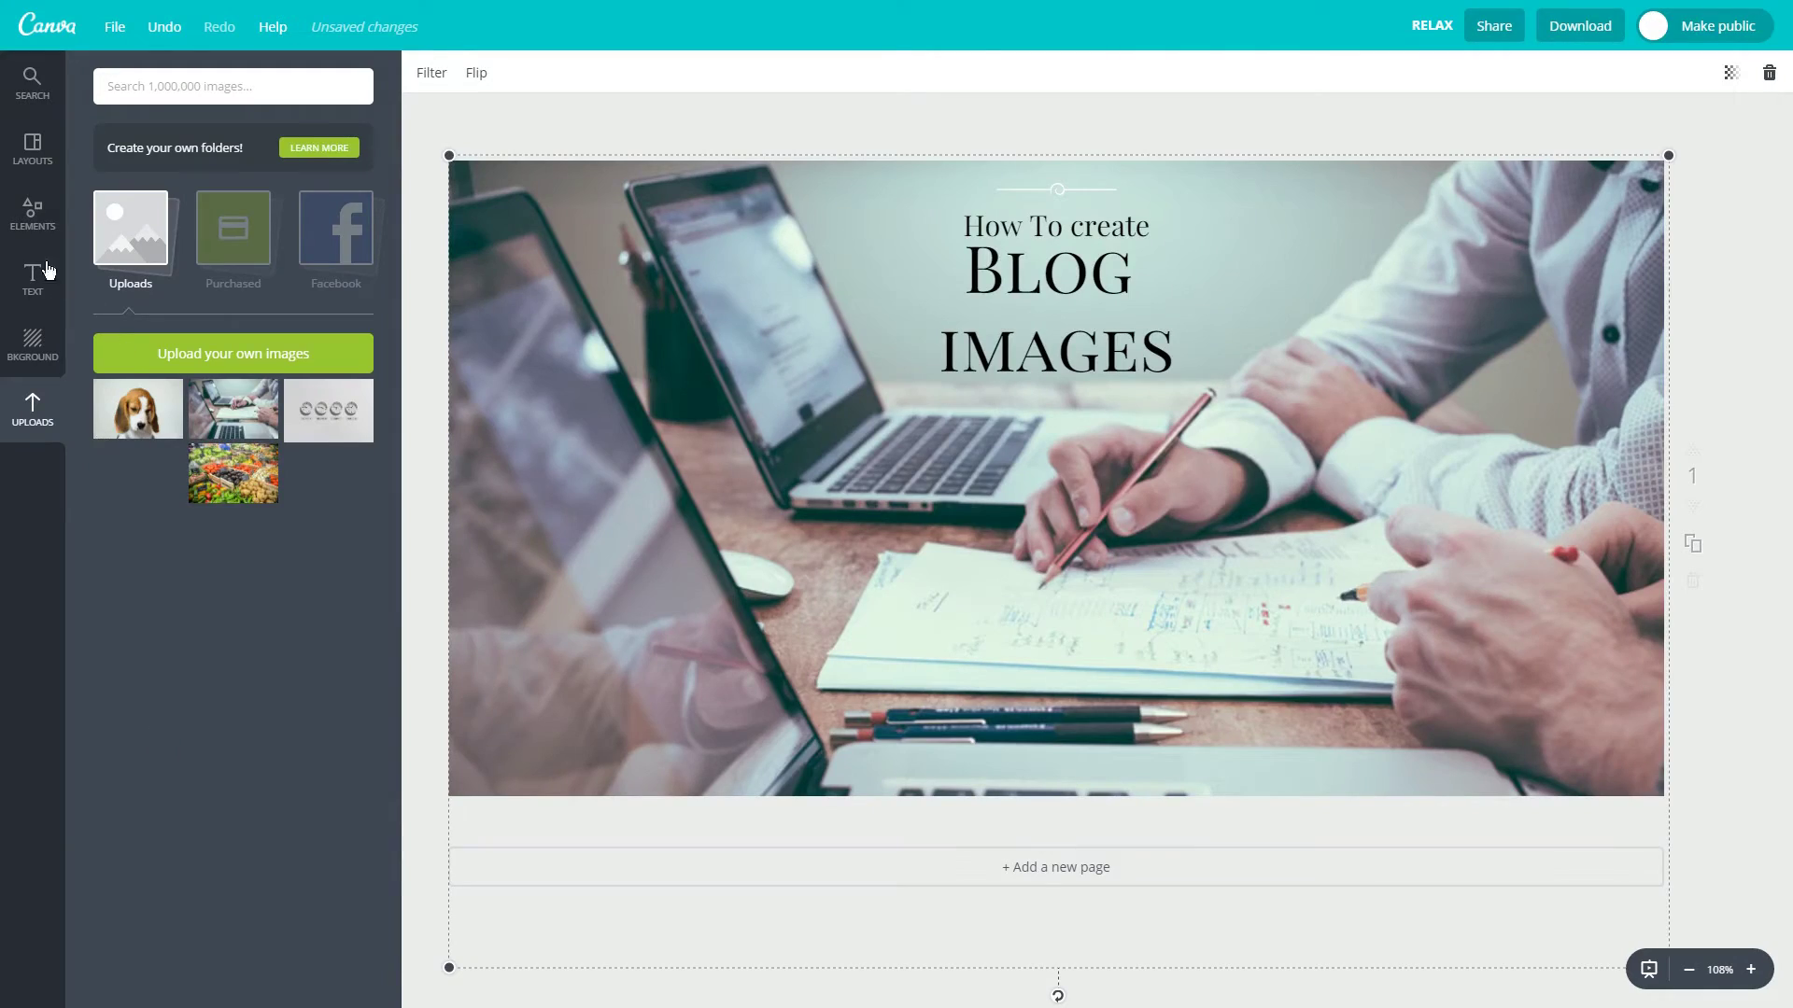
Add a heptagon from the Shapes collection, then delete it from the canvas.
{"action": "left_click", "coordinate": [31, 213]}
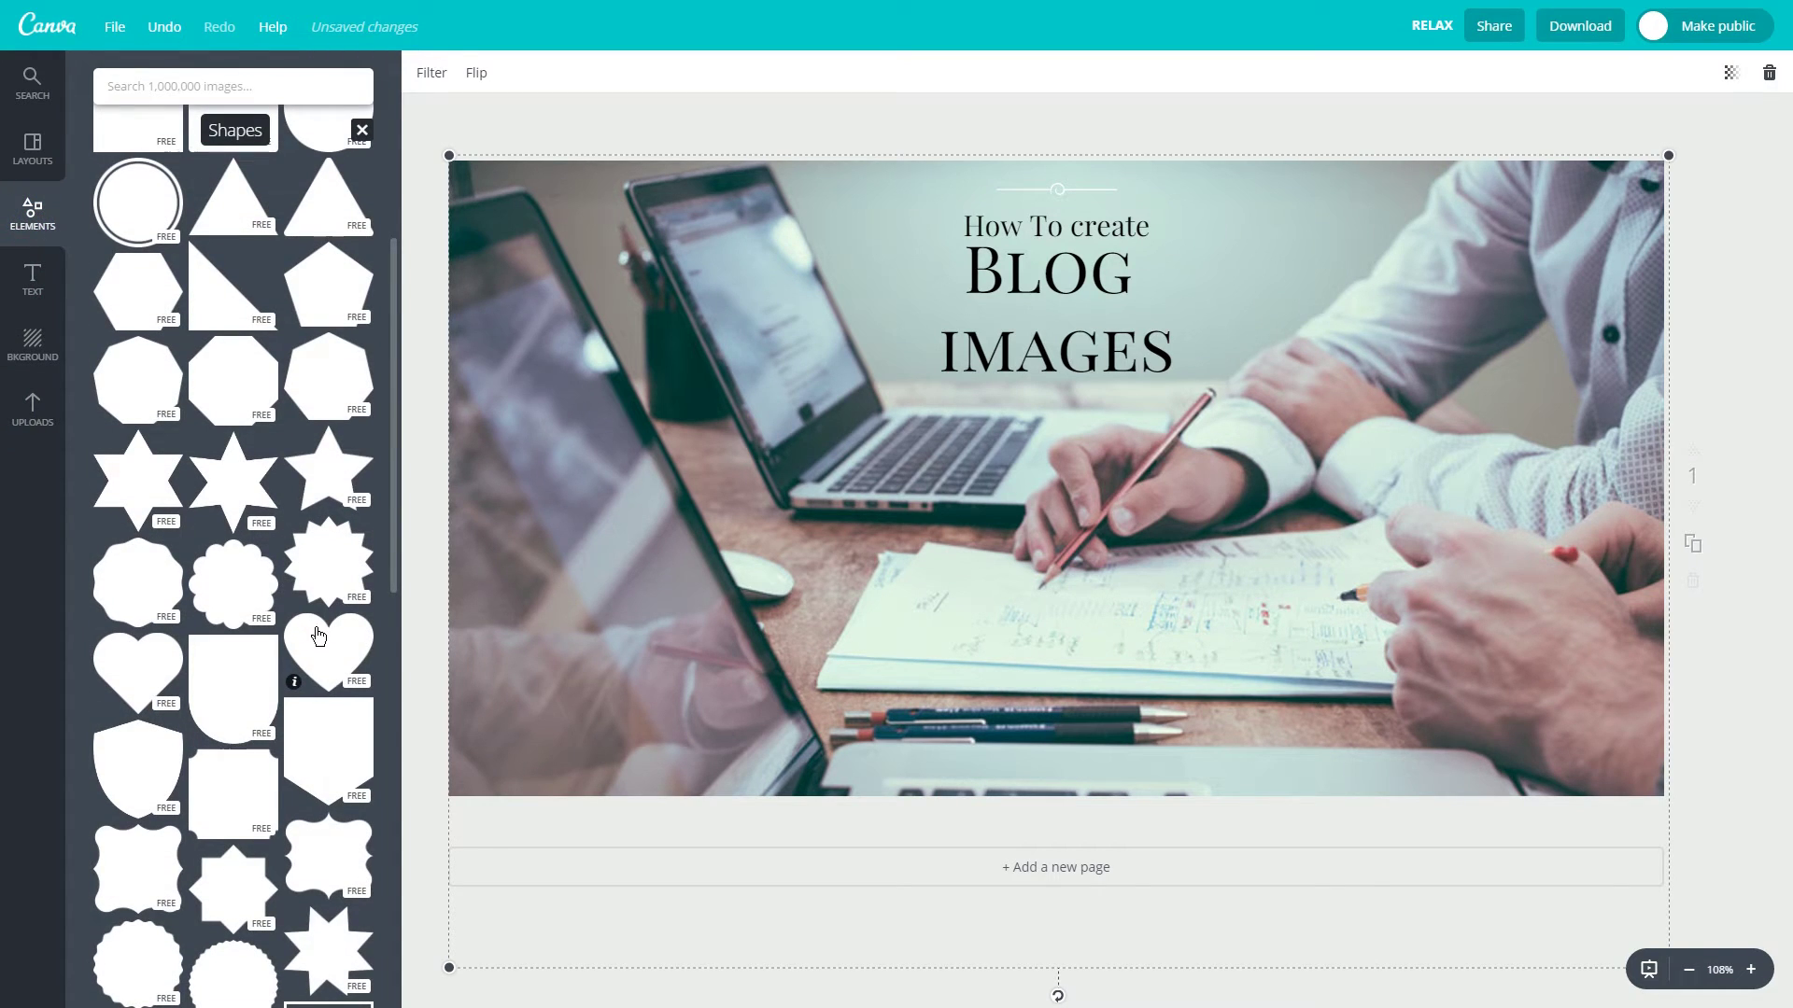
{"action": "left_click", "coordinate": [137, 402]}
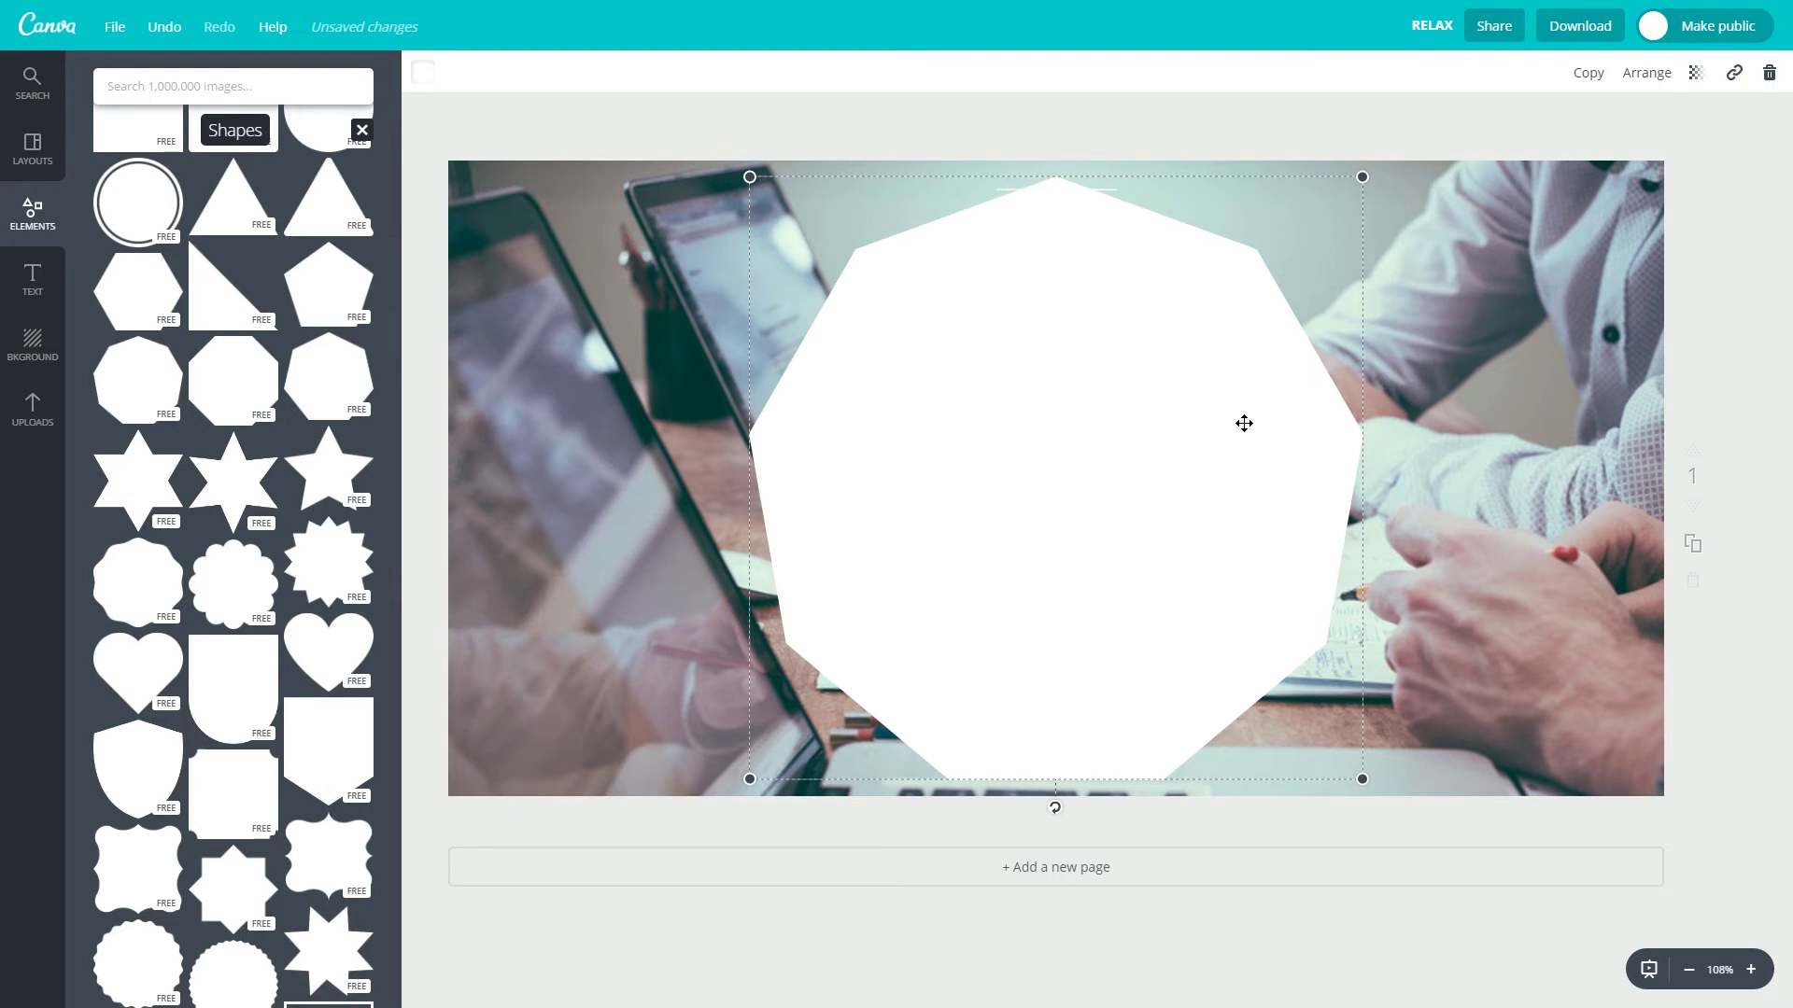
{"action": "key", "text": "Delete"}
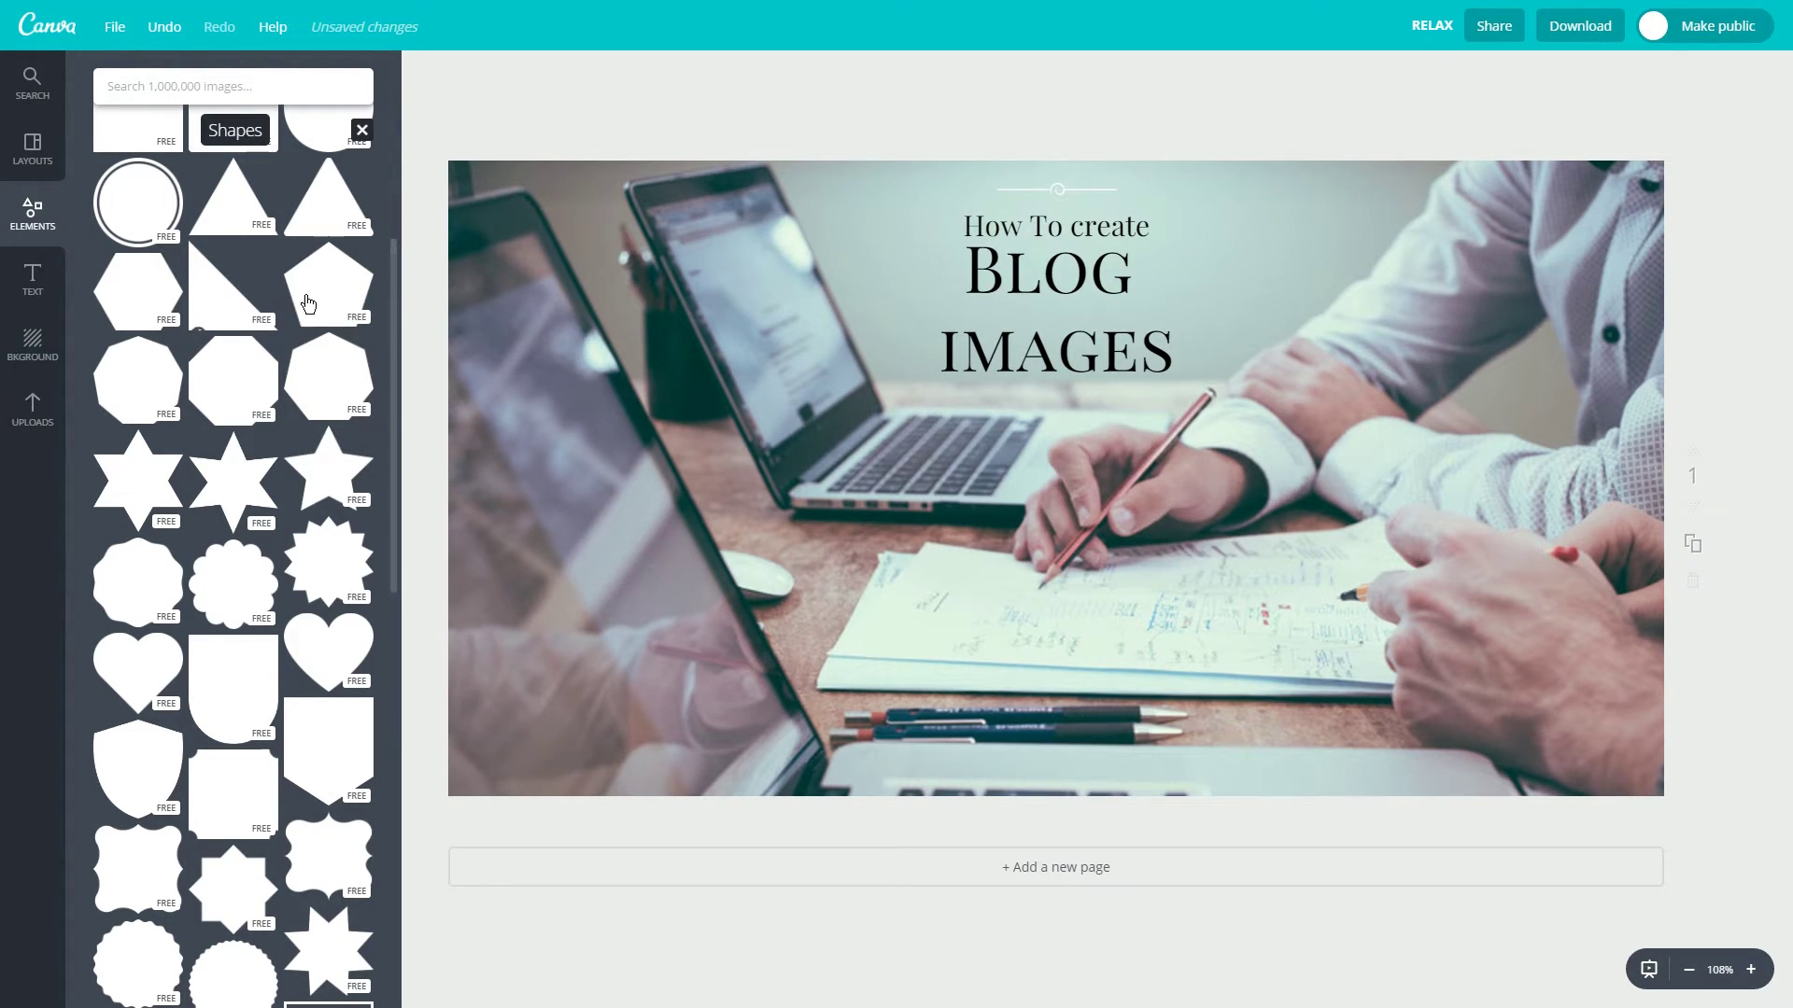
Add a white six-pointed star, rotate it about 110 degrees, shrink it and move it left.
{"action": "left_click", "coordinate": [217, 478]}
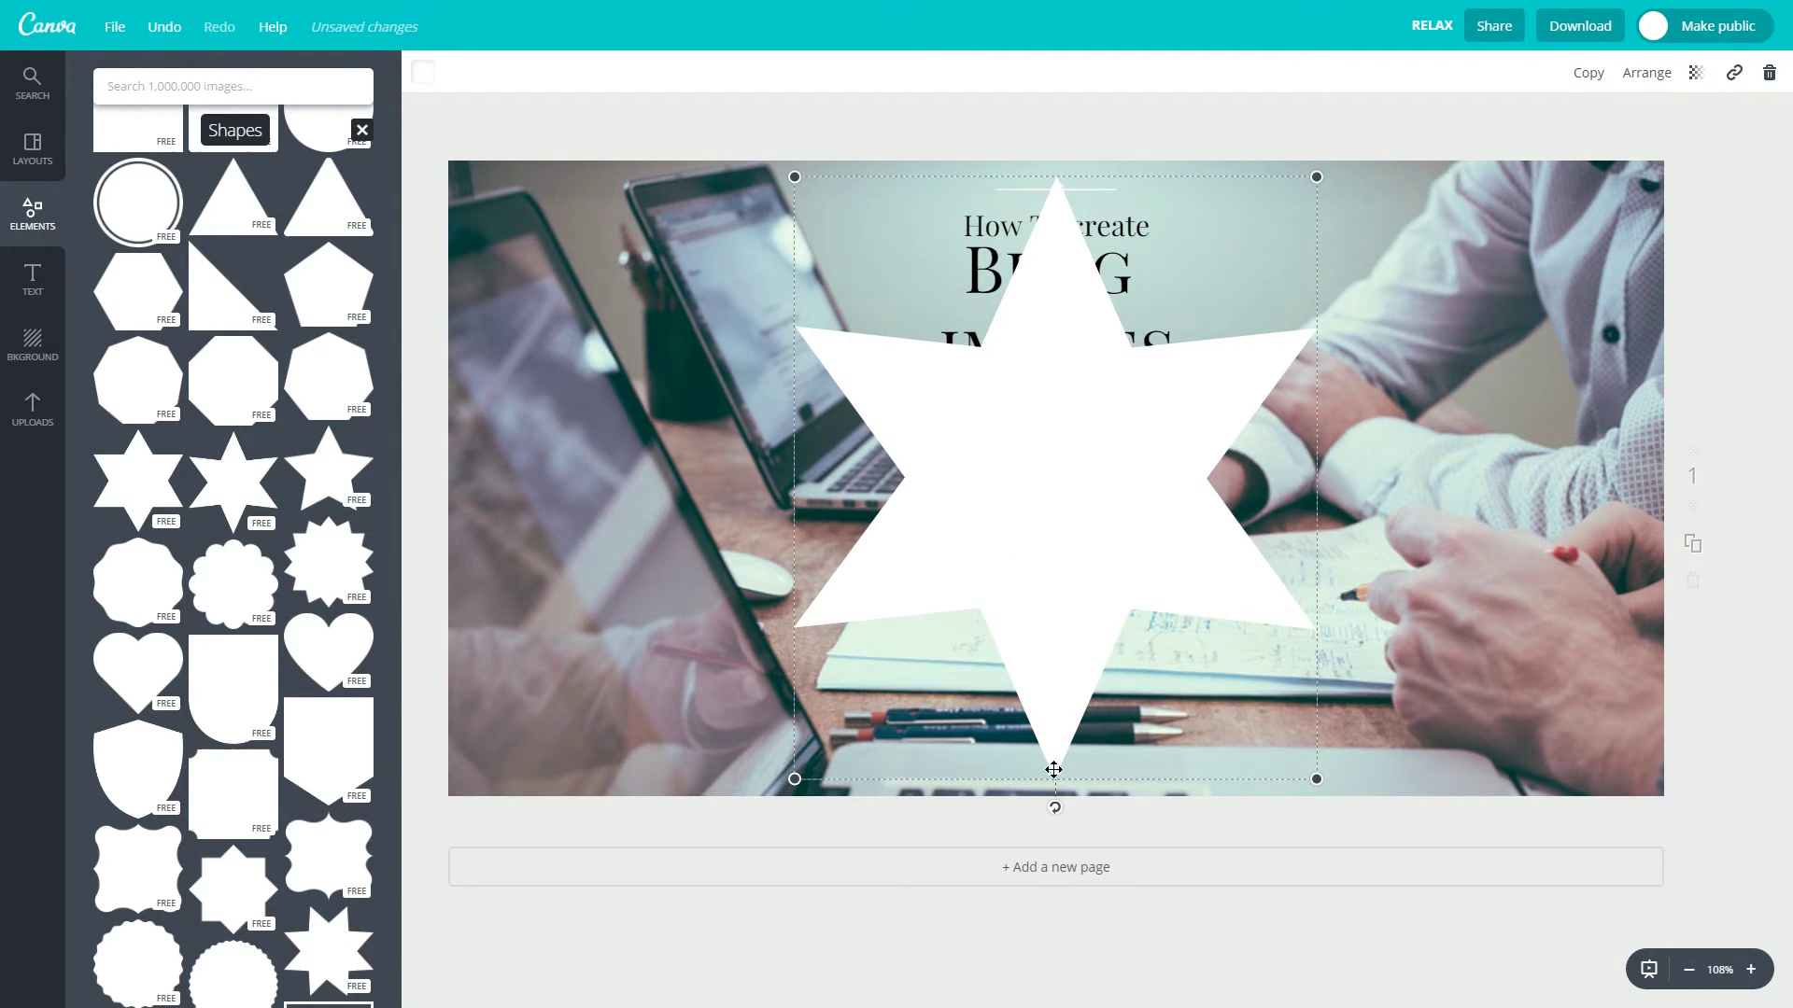
{"action": "left_click_drag", "start_coordinate": [1056, 809], "coordinate": [928, 419]}
{"action": "left_click_drag", "start_coordinate": [1412, 296], "coordinate": [1036, 492]}
{"action": "left_click_drag", "start_coordinate": [852, 564], "coordinate": [691, 566]}
Search images for 'wordpress' and place the first WordPress icon, enlarged, below the IMAGES title.
{"action": "left_click", "coordinate": [32, 82]}
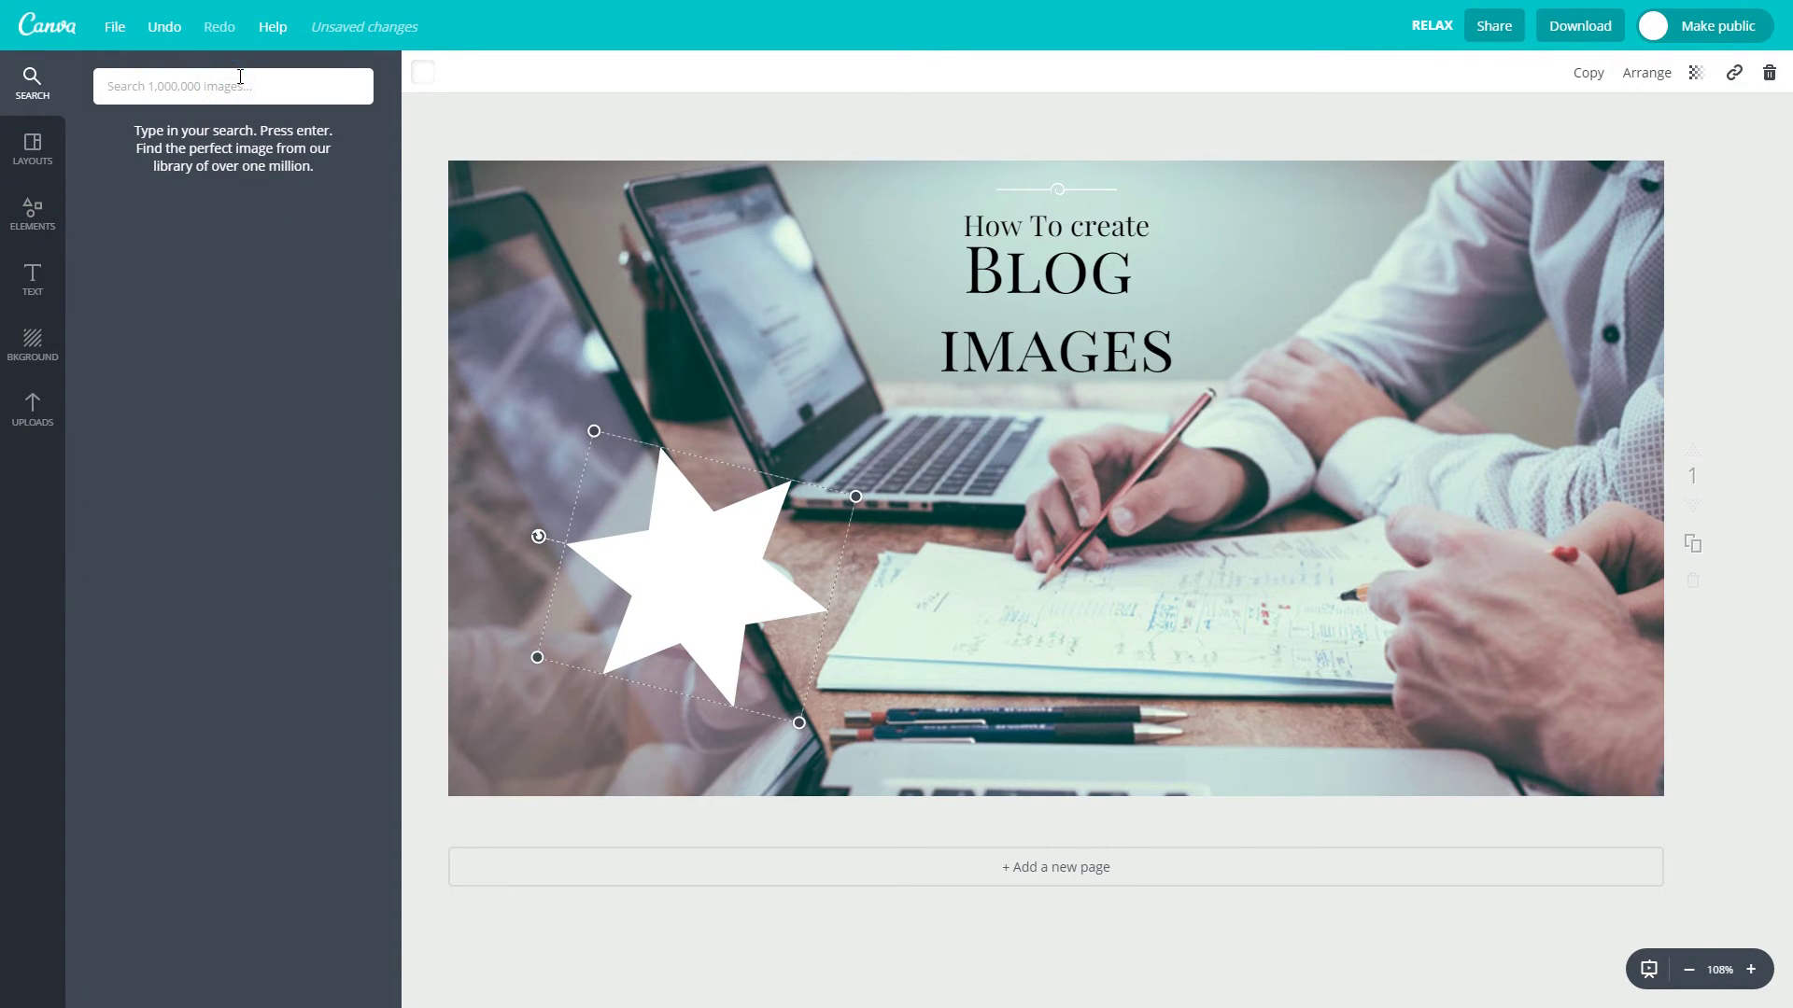
{"action": "type", "text": "wordpress"}
{"action": "key", "text": "Return"}
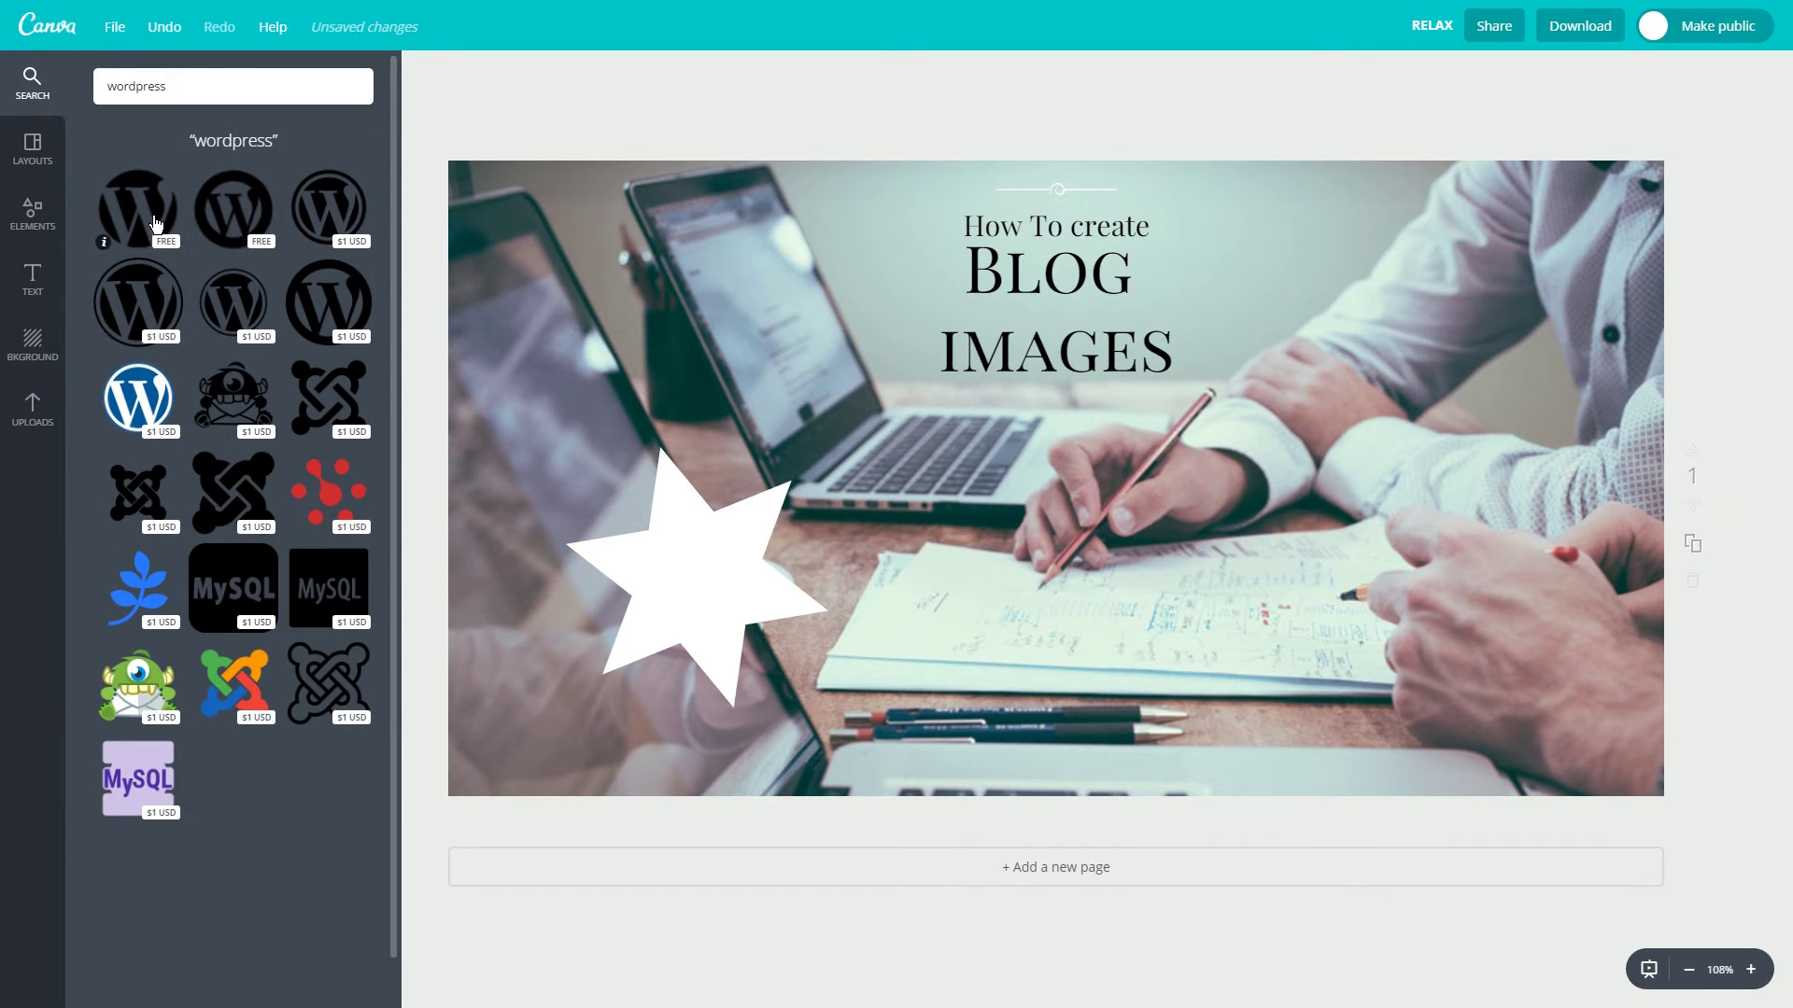
{"action": "left_click_drag", "start_coordinate": [142, 184], "coordinate": [814, 294]}
{"action": "left_click_drag", "start_coordinate": [1132, 280], "coordinate": [1144, 267]}
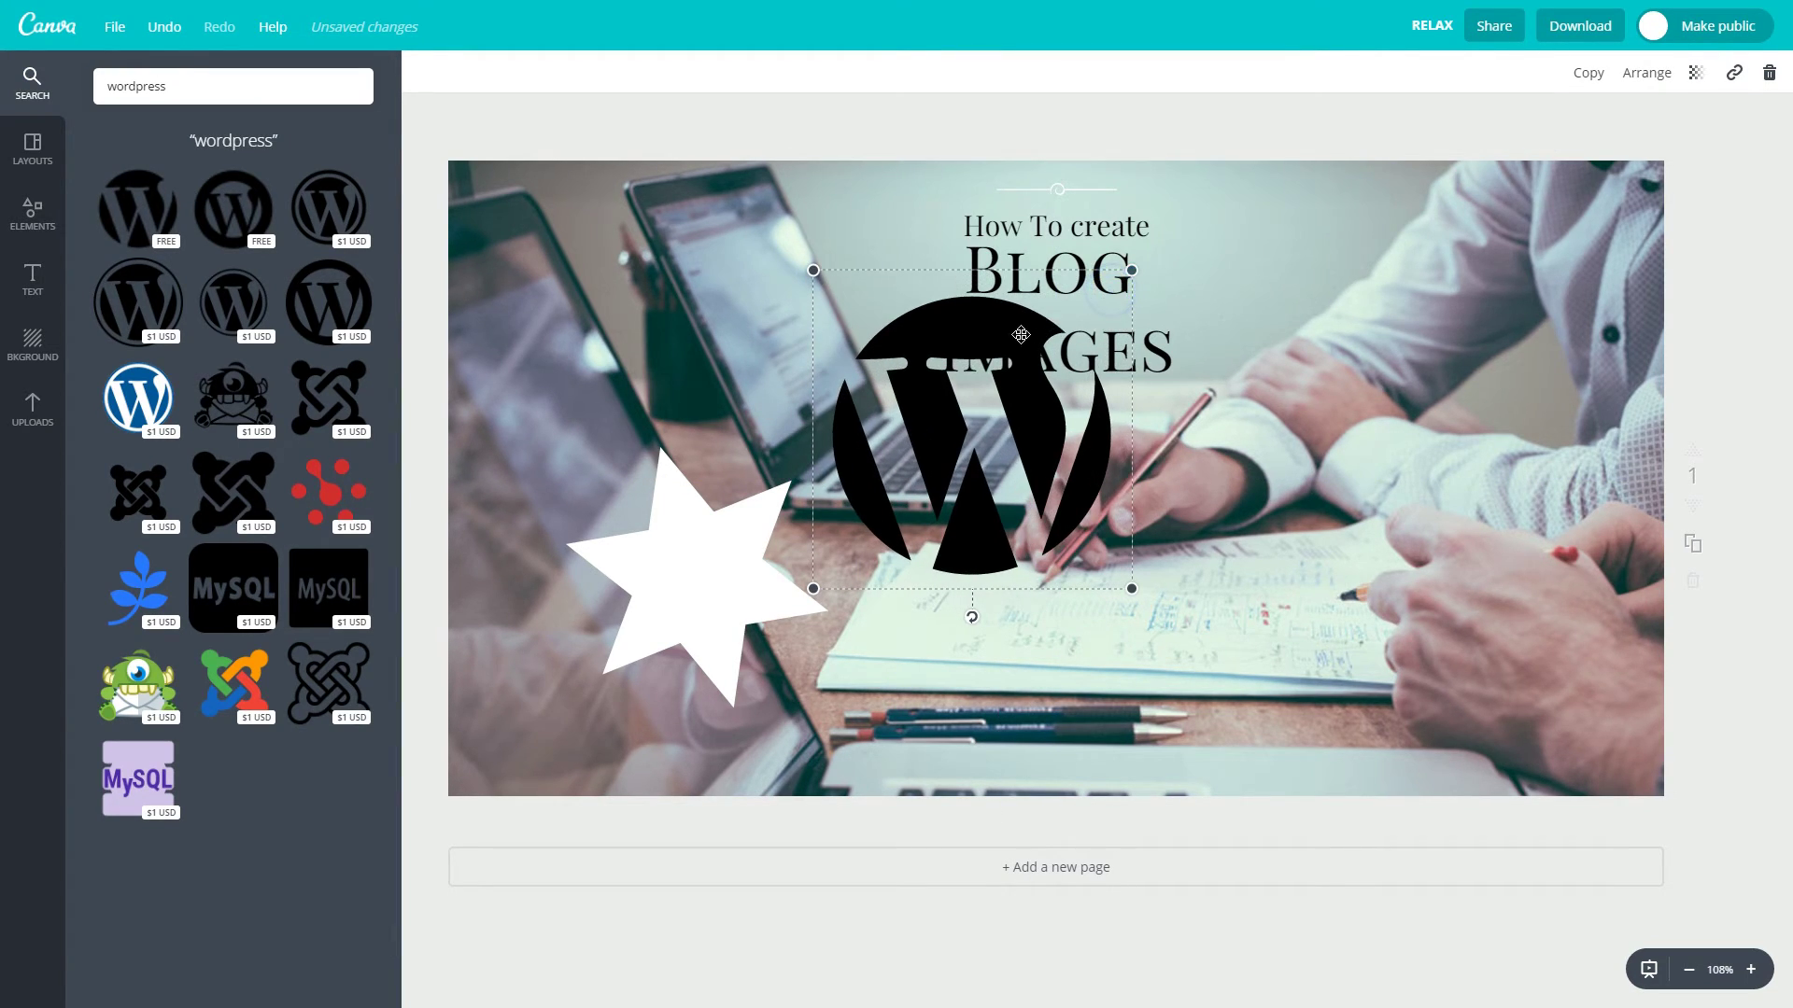
{"action": "left_click_drag", "start_coordinate": [1006, 324], "coordinate": [1100, 452]}
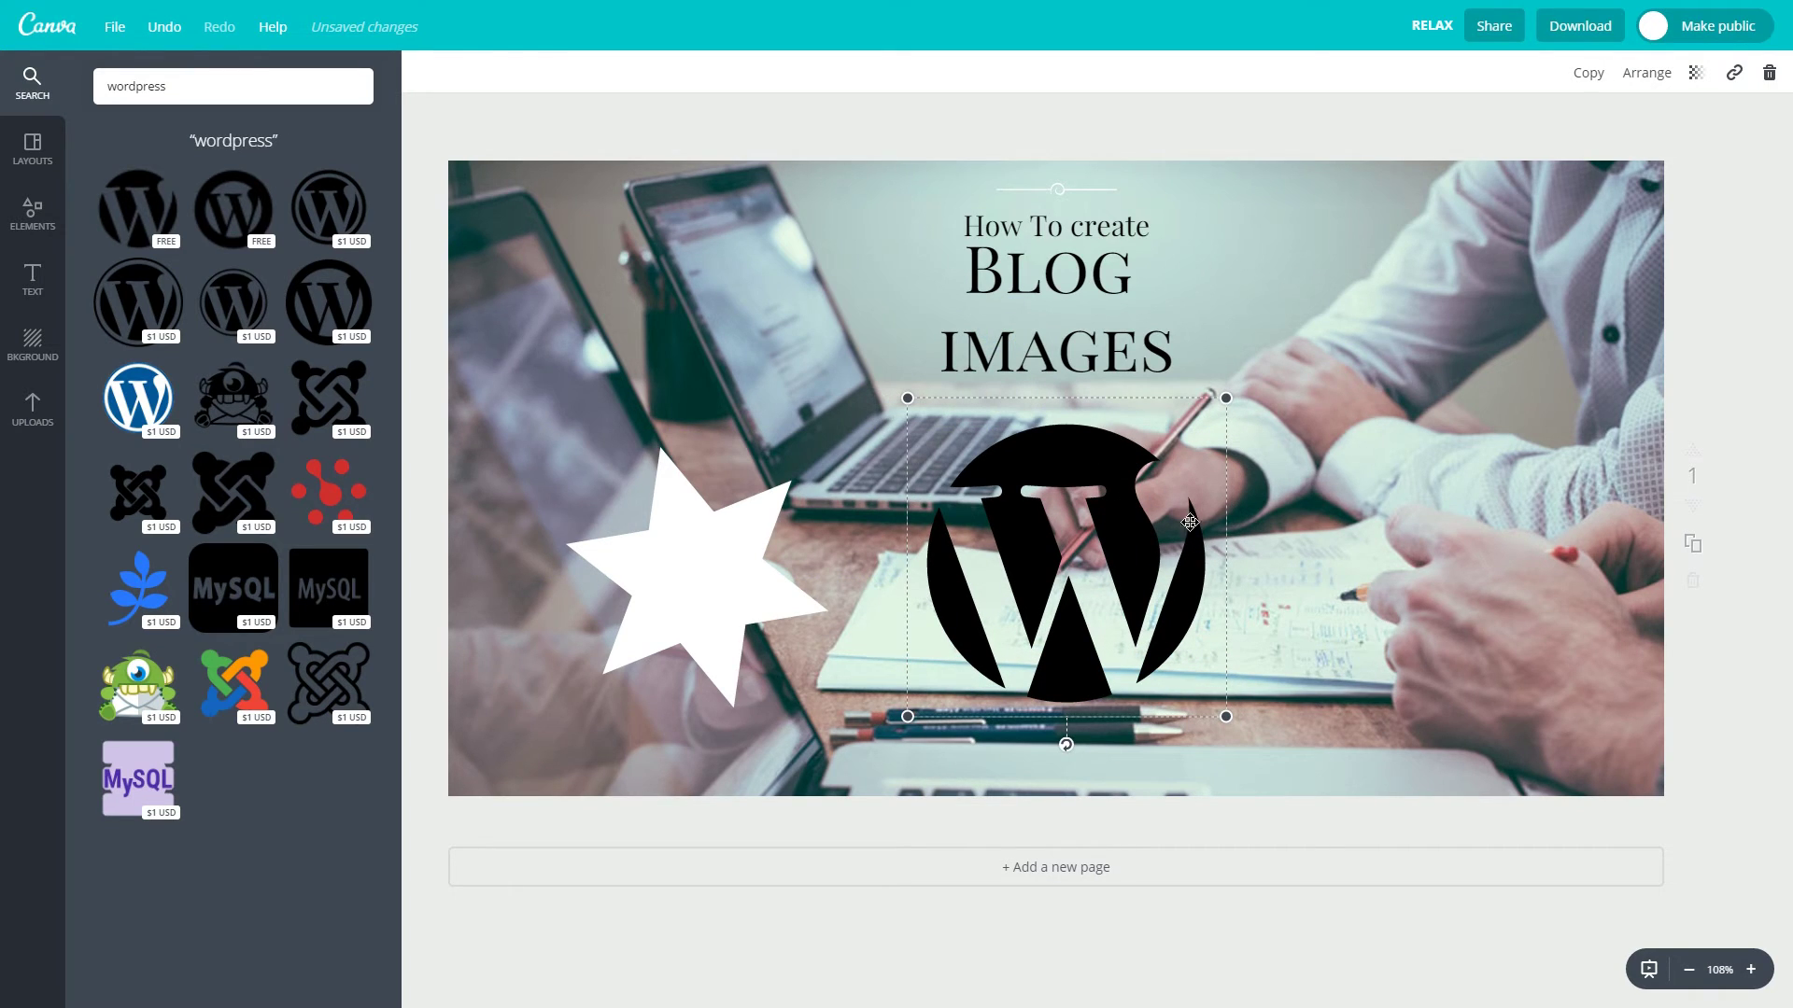
{"action": "left_click", "coordinate": [1267, 611]}
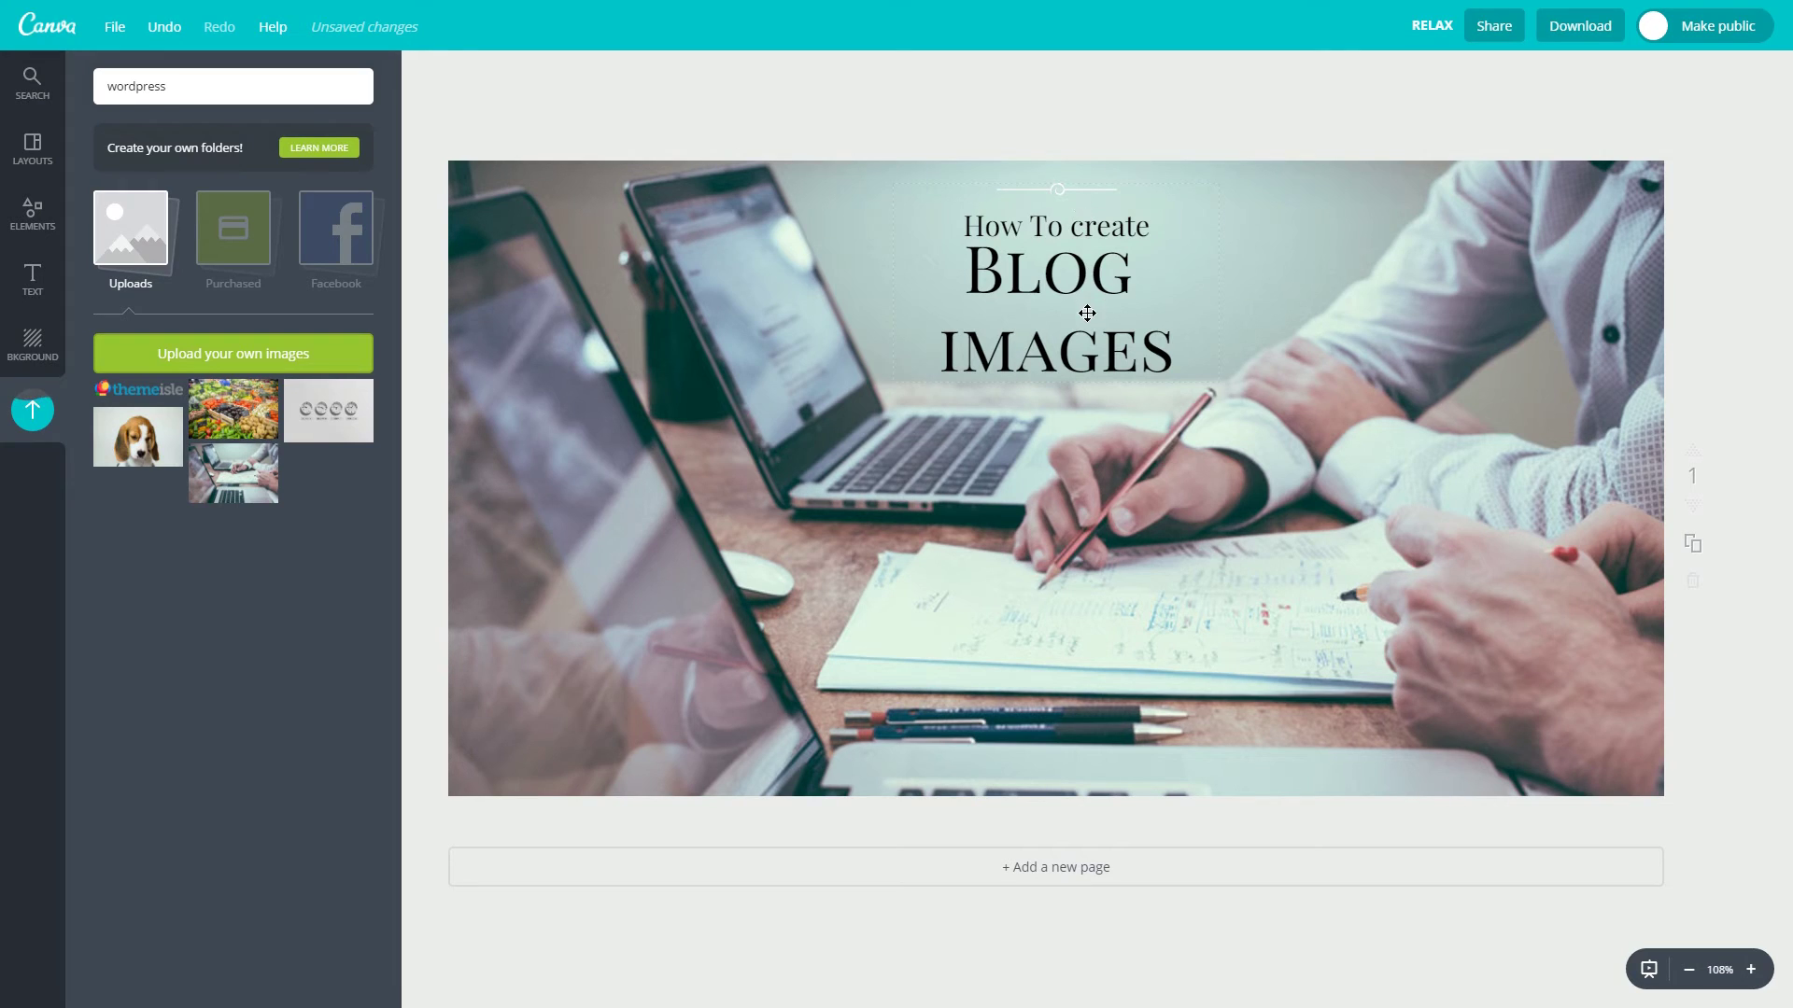
Shrink the title text block and place the themeisle logo above it.
{"action": "left_click", "coordinate": [1087, 313]}
{"action": "left_click", "coordinate": [1084, 308]}
{"action": "left_click_drag", "start_coordinate": [1219, 383], "coordinate": [1132, 329]}
{"action": "left_click_drag", "start_coordinate": [1061, 175], "coordinate": [1084, 234]}
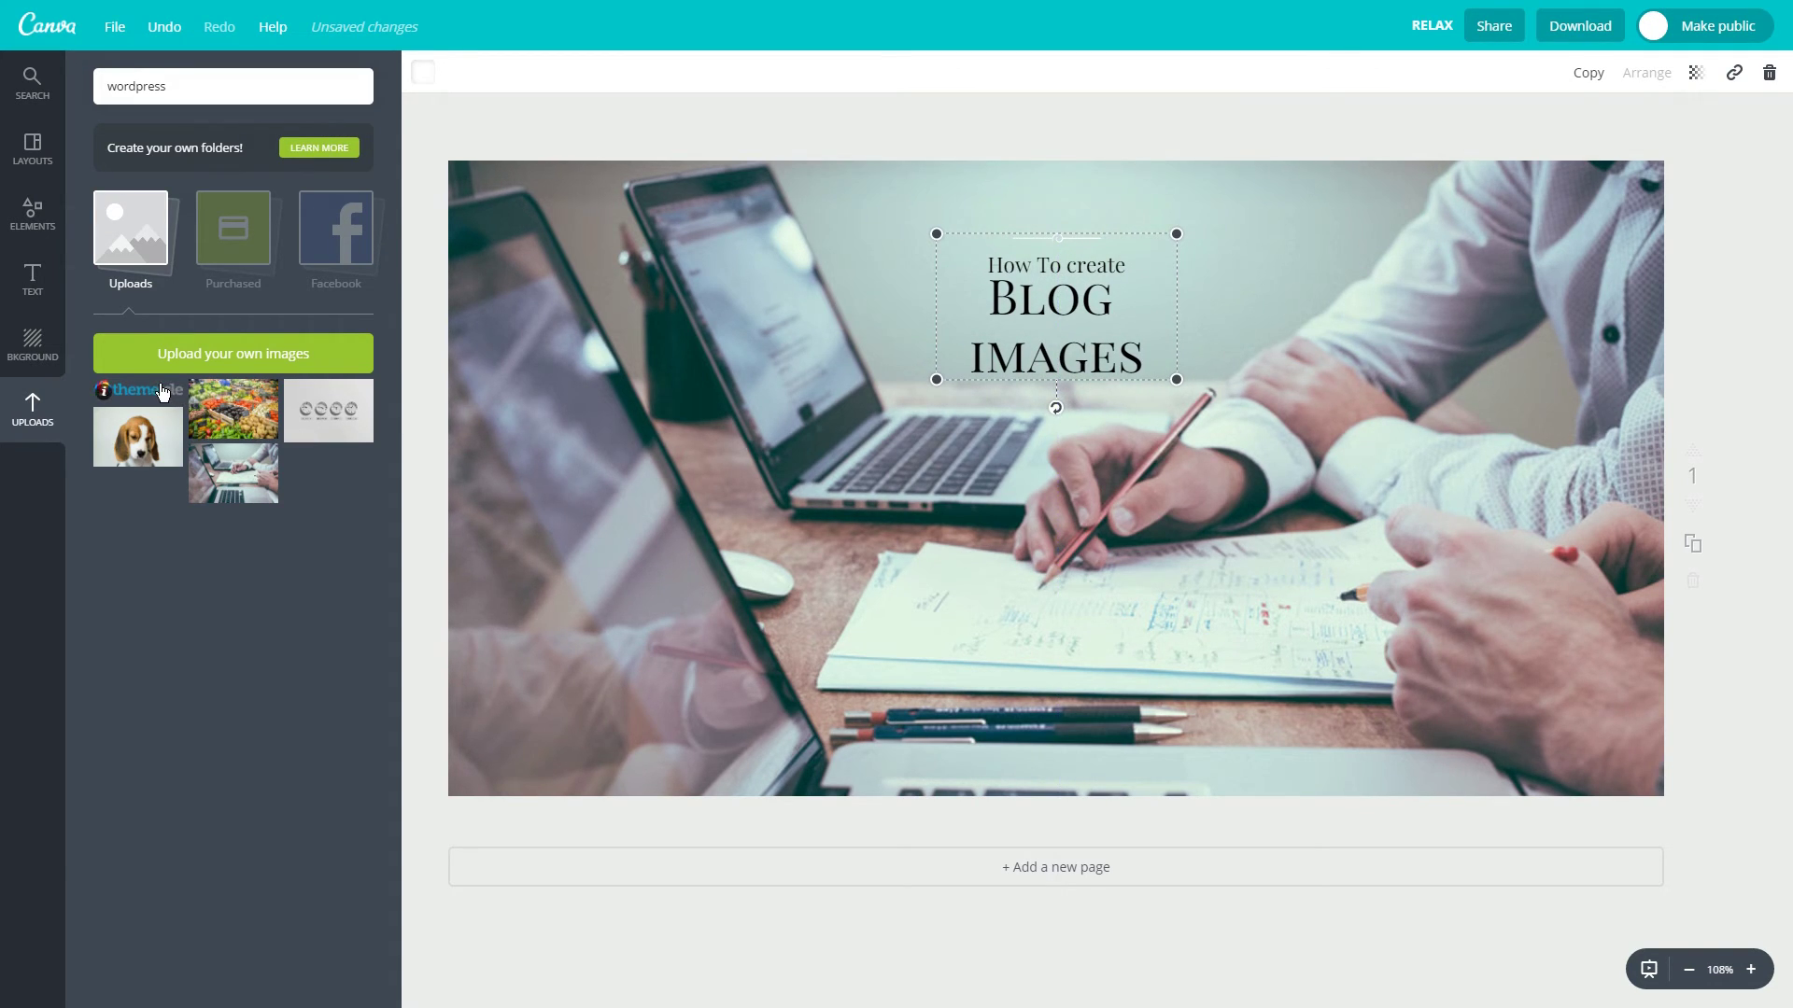
{"action": "left_click_drag", "start_coordinate": [105, 391], "coordinate": [1029, 188]}
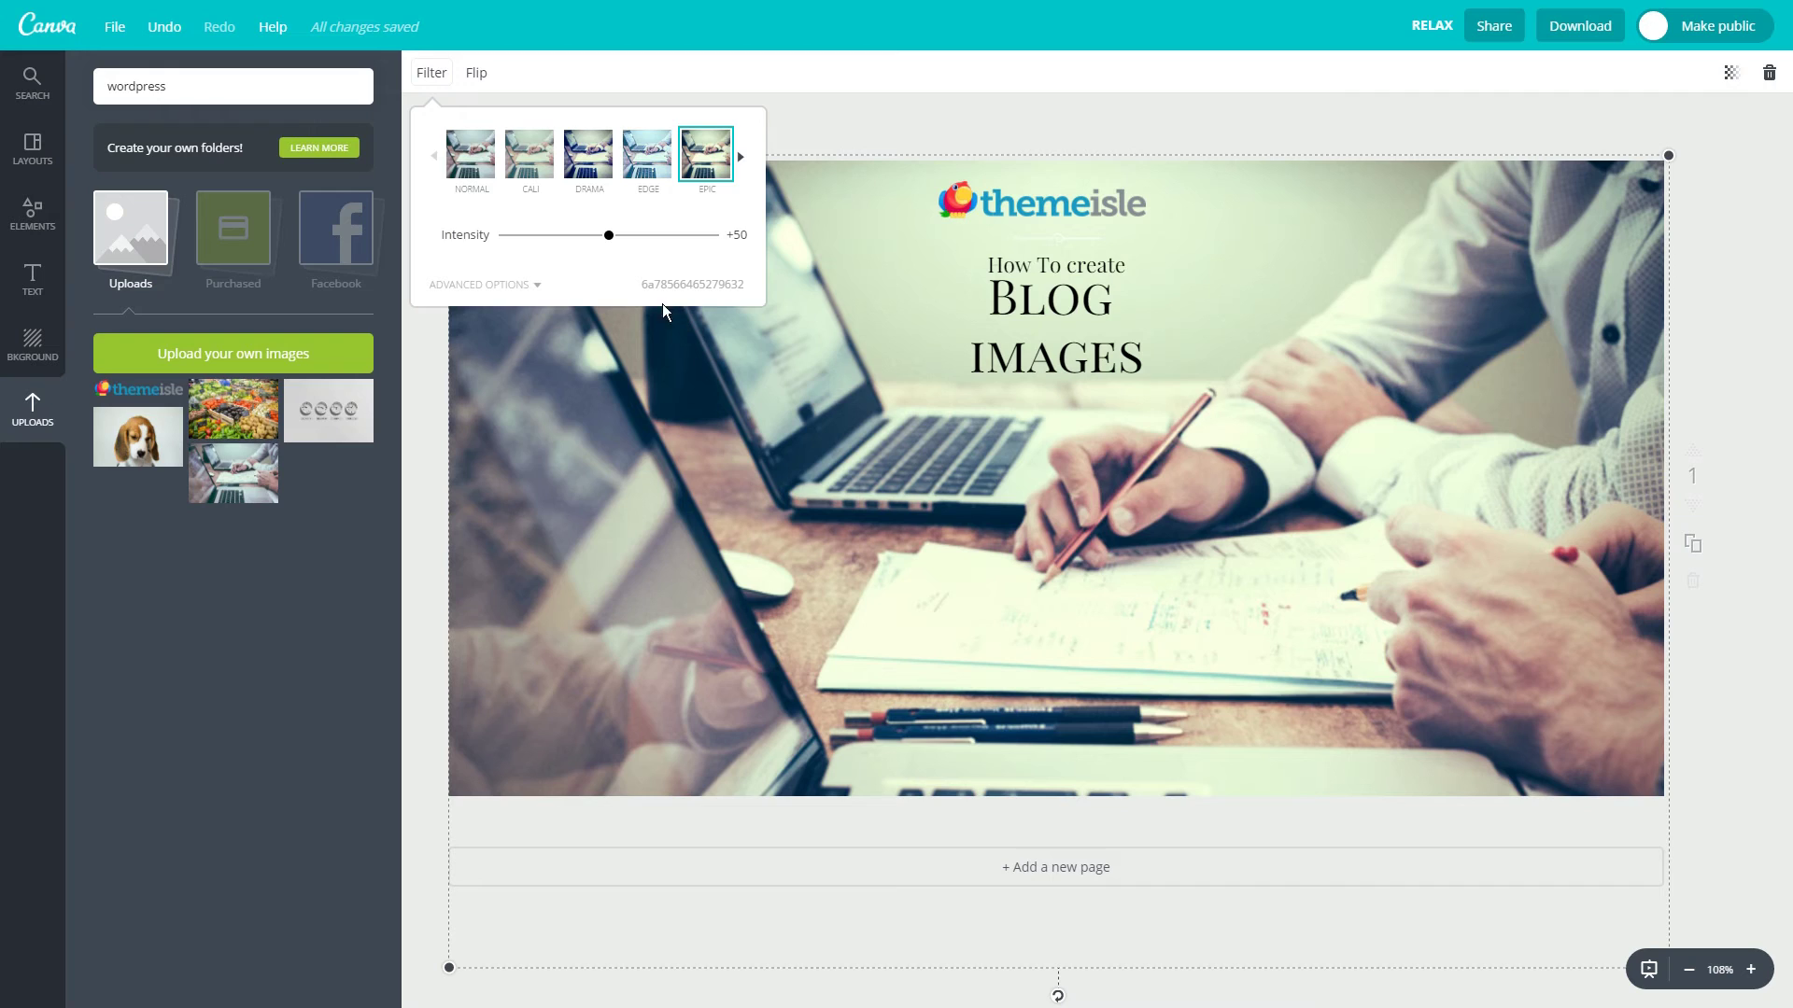
Lower the photo filter intensity to +26 and download the header as a PNG.
{"action": "left_click", "coordinate": [558, 237]}
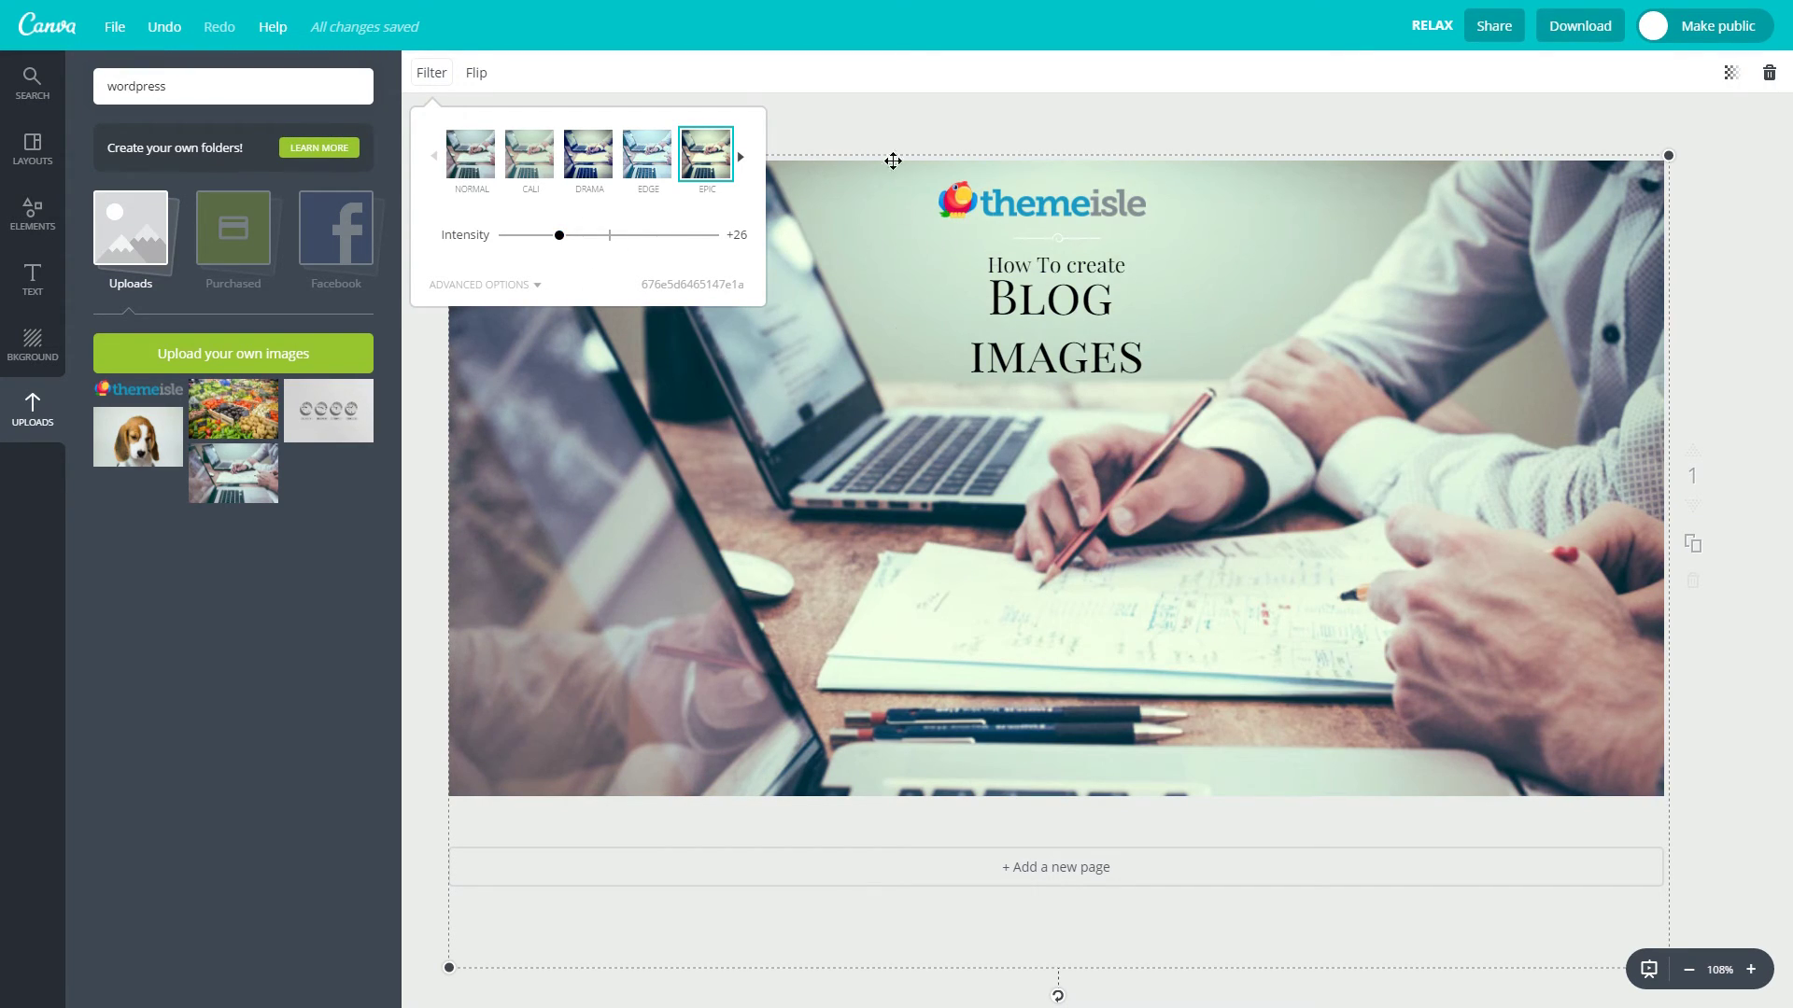
{"action": "left_click", "coordinate": [889, 109]}
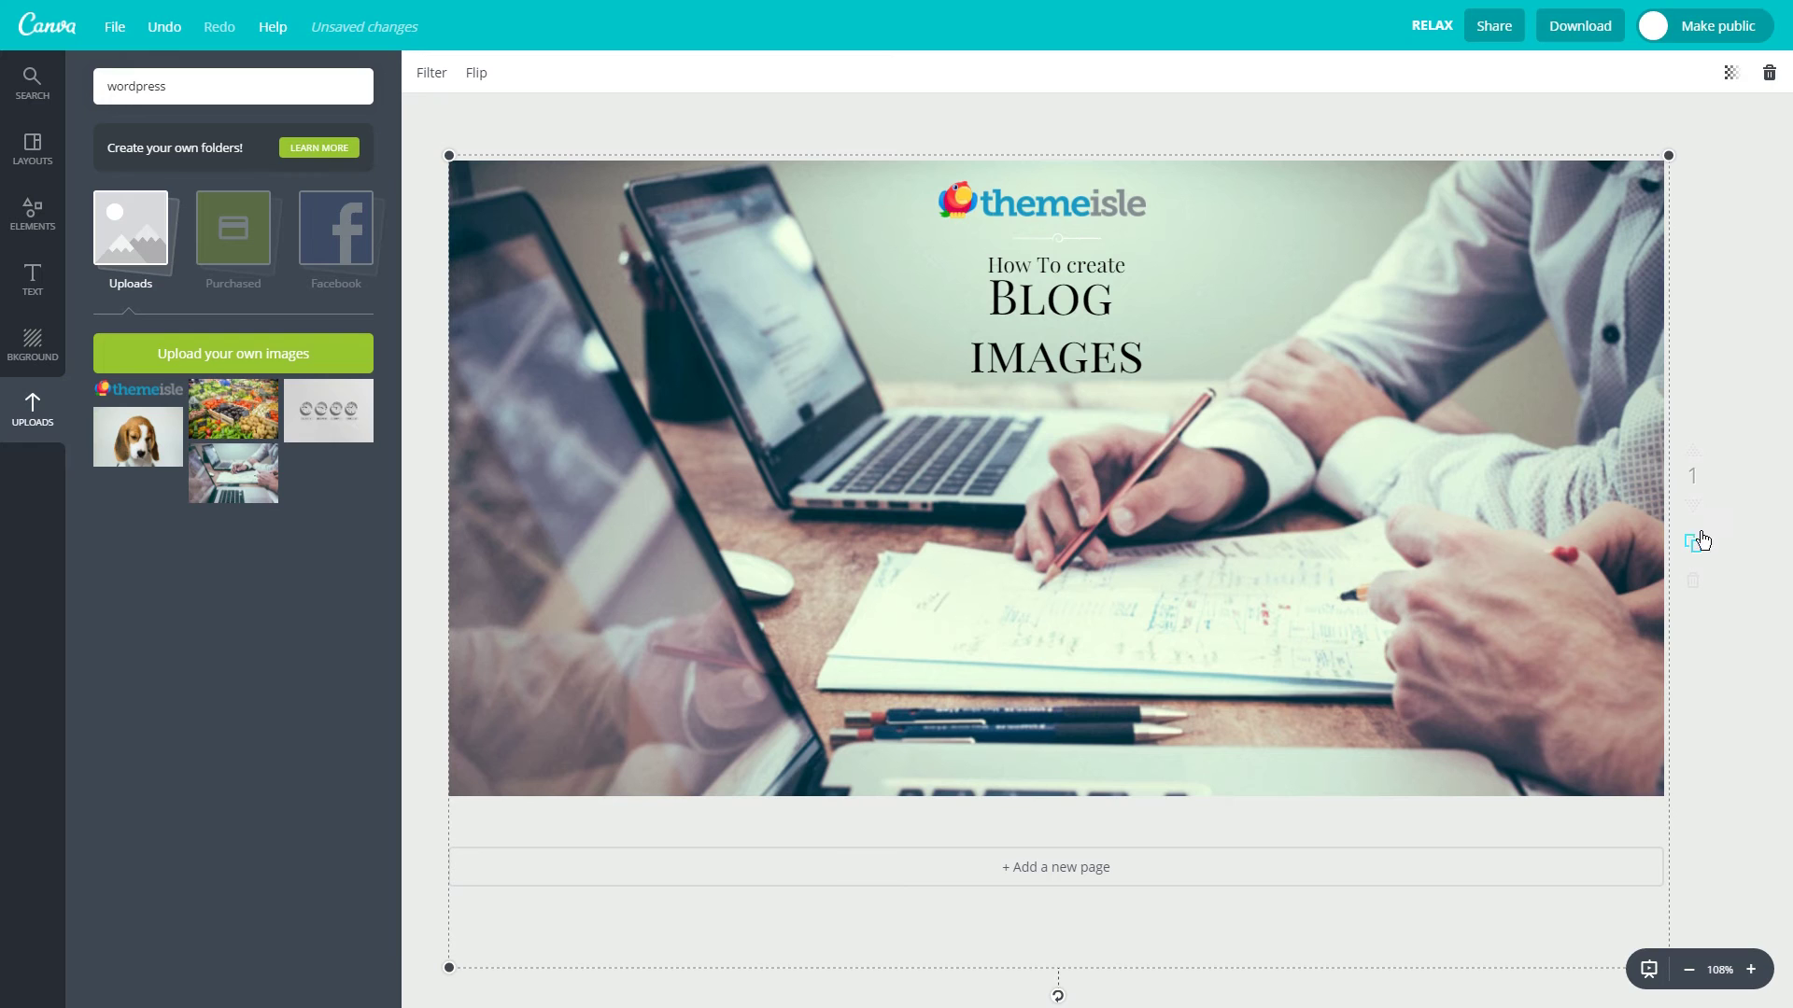
{"action": "left_click", "coordinate": [1583, 26]}
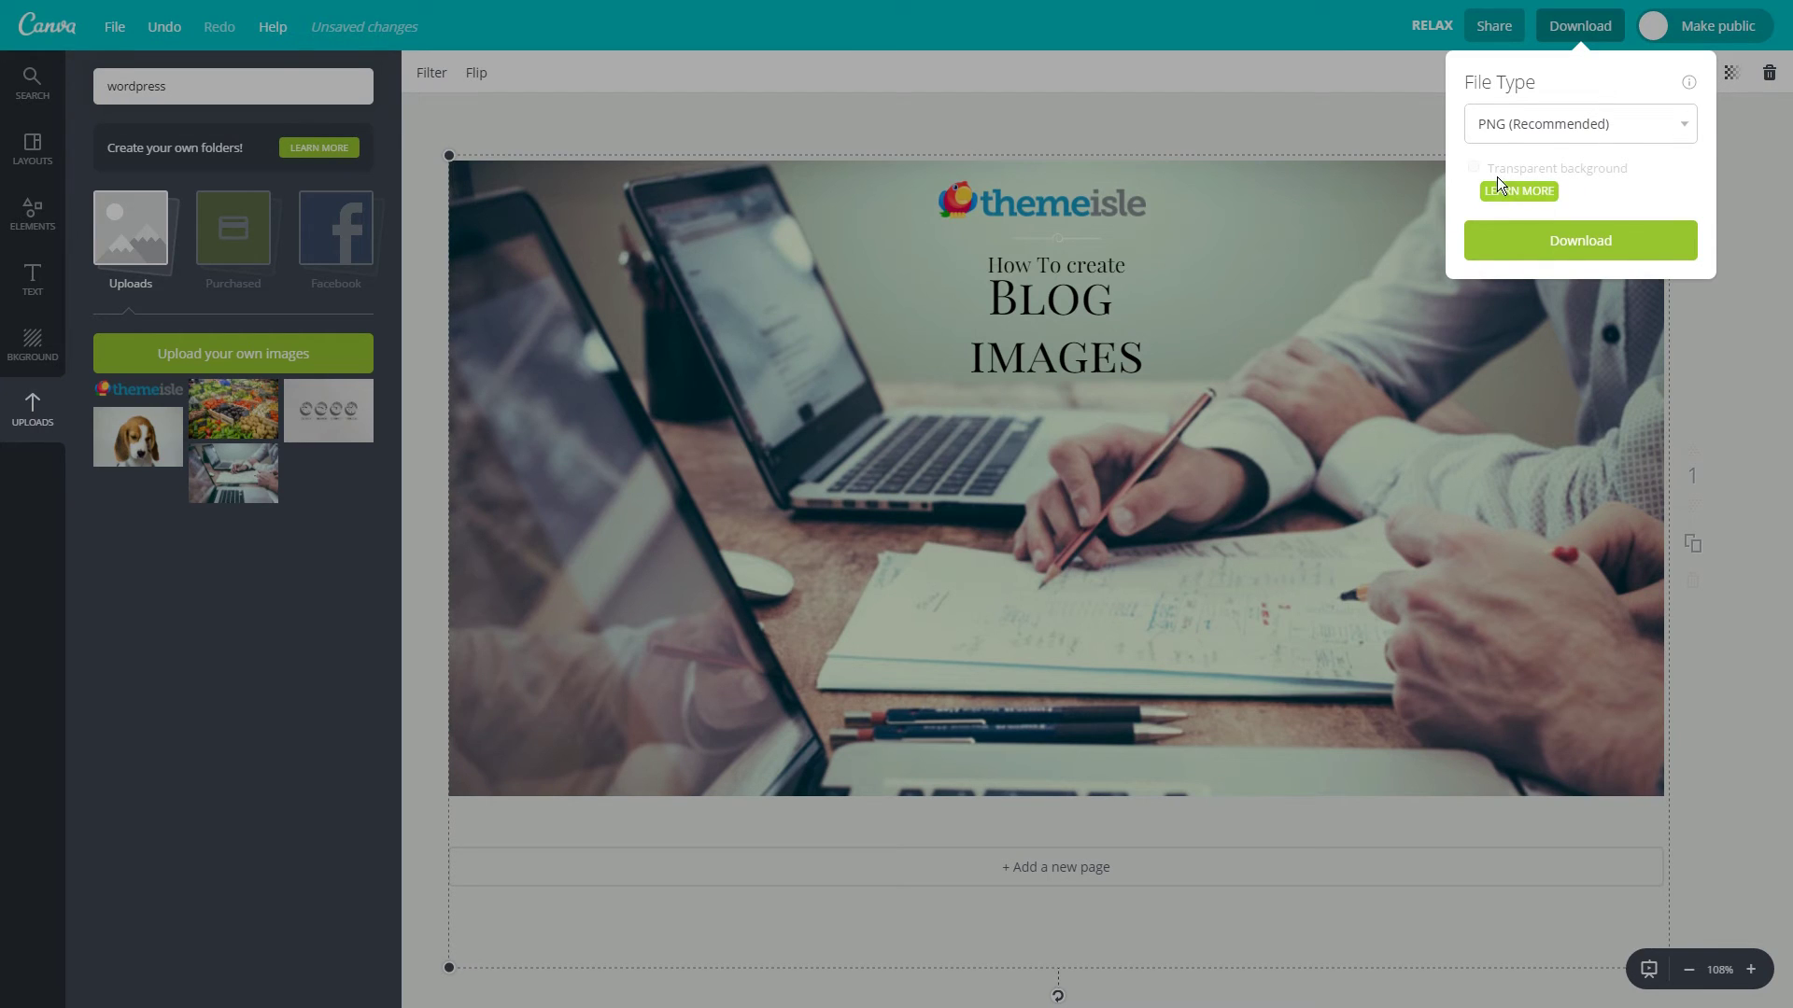
{"action": "left_click", "coordinate": [1545, 241]}
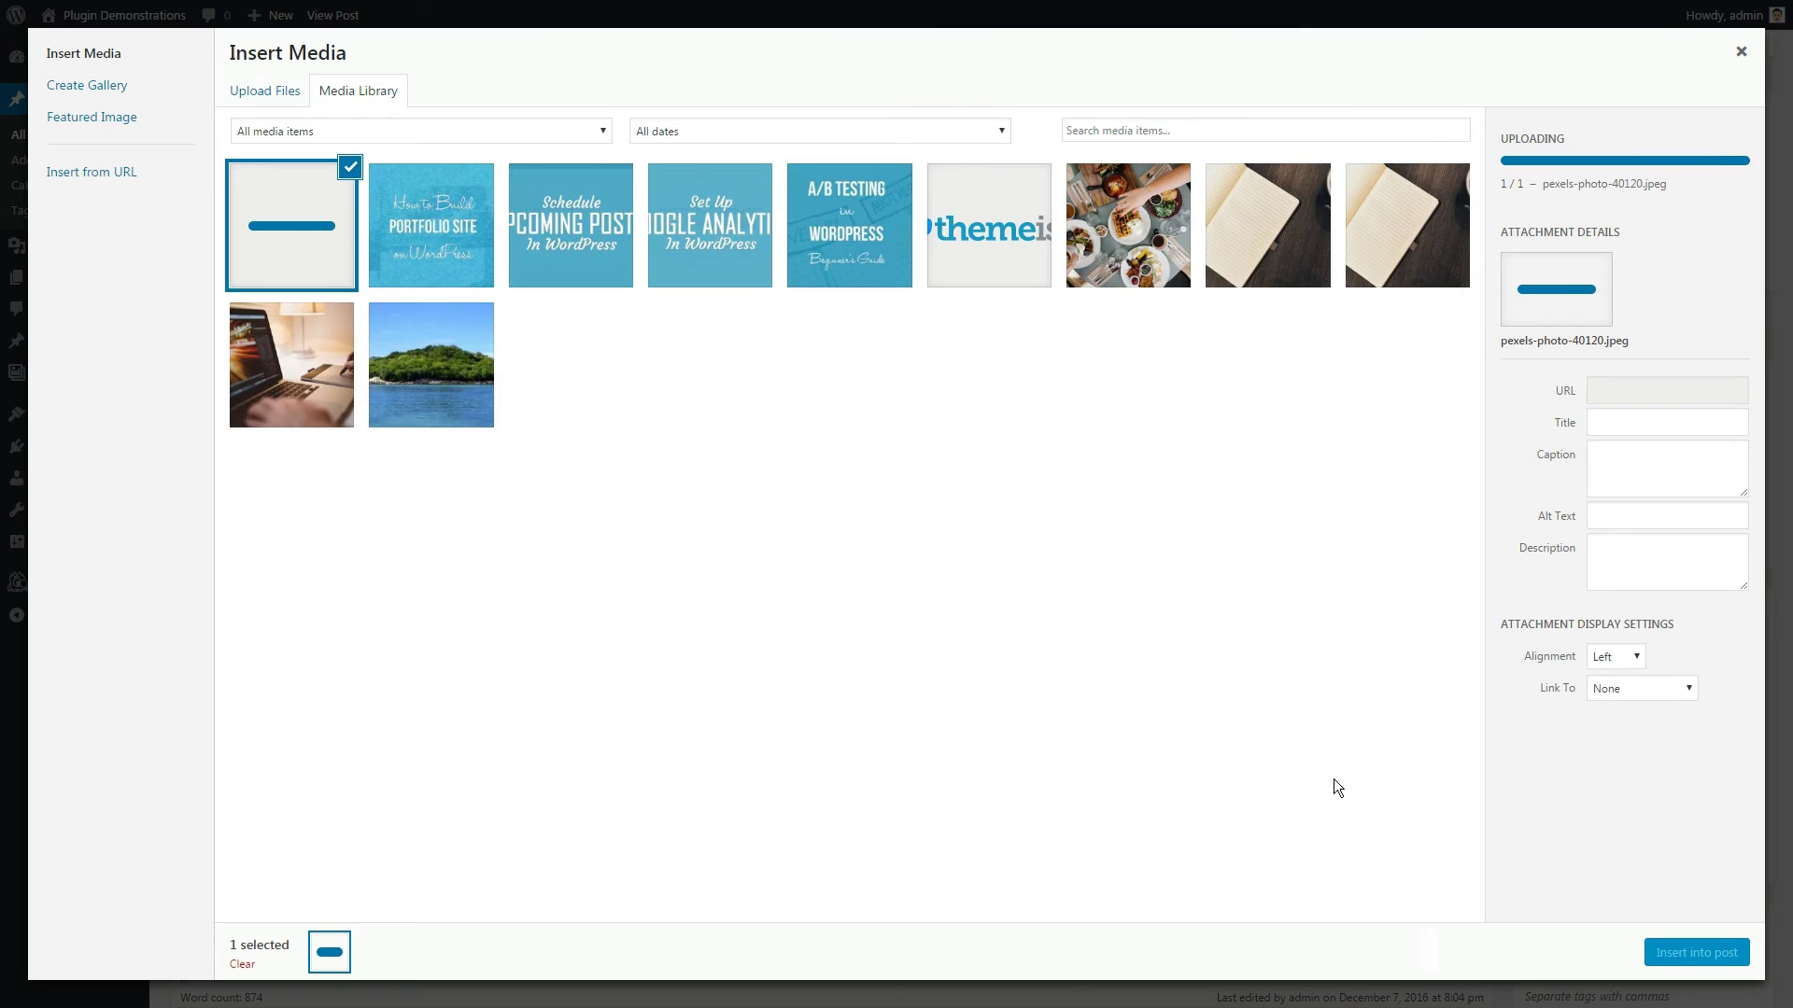
Insert the header image into 'NEW Post With Images' and view the published post at 110% zoom.
{"action": "left_click", "coordinate": [1661, 954]}
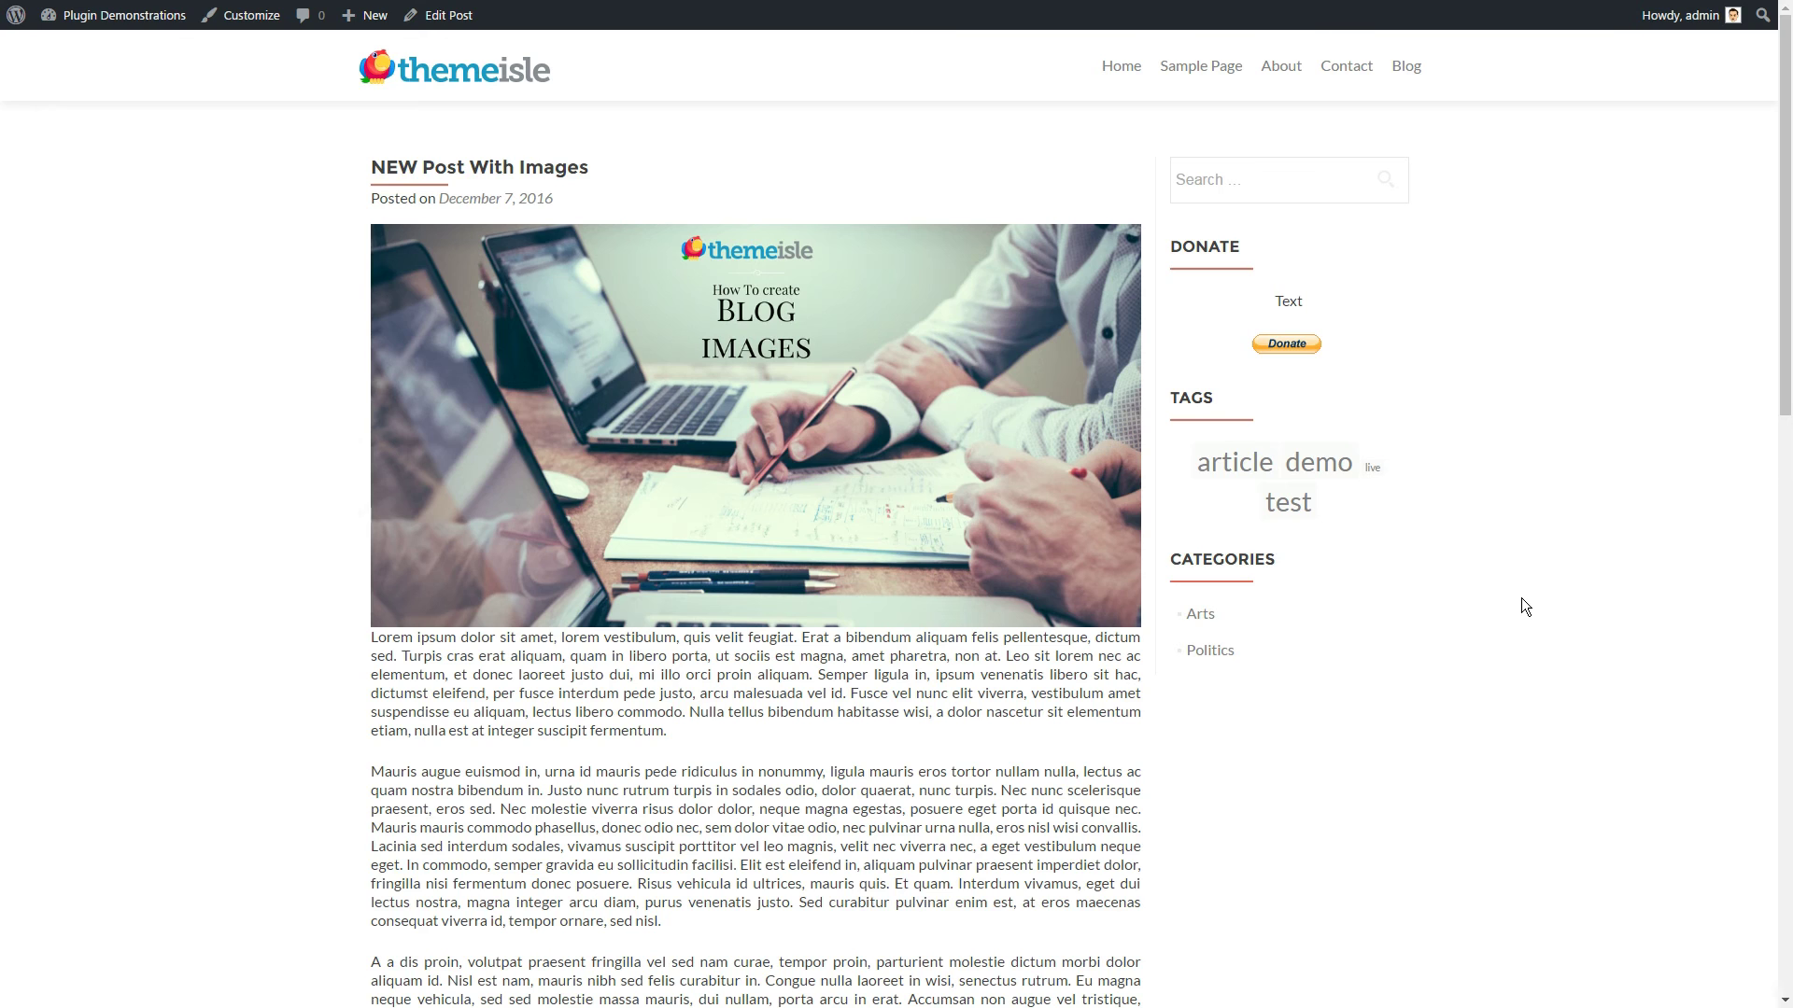
{"action": "key", "text": "ctrl+plus"}
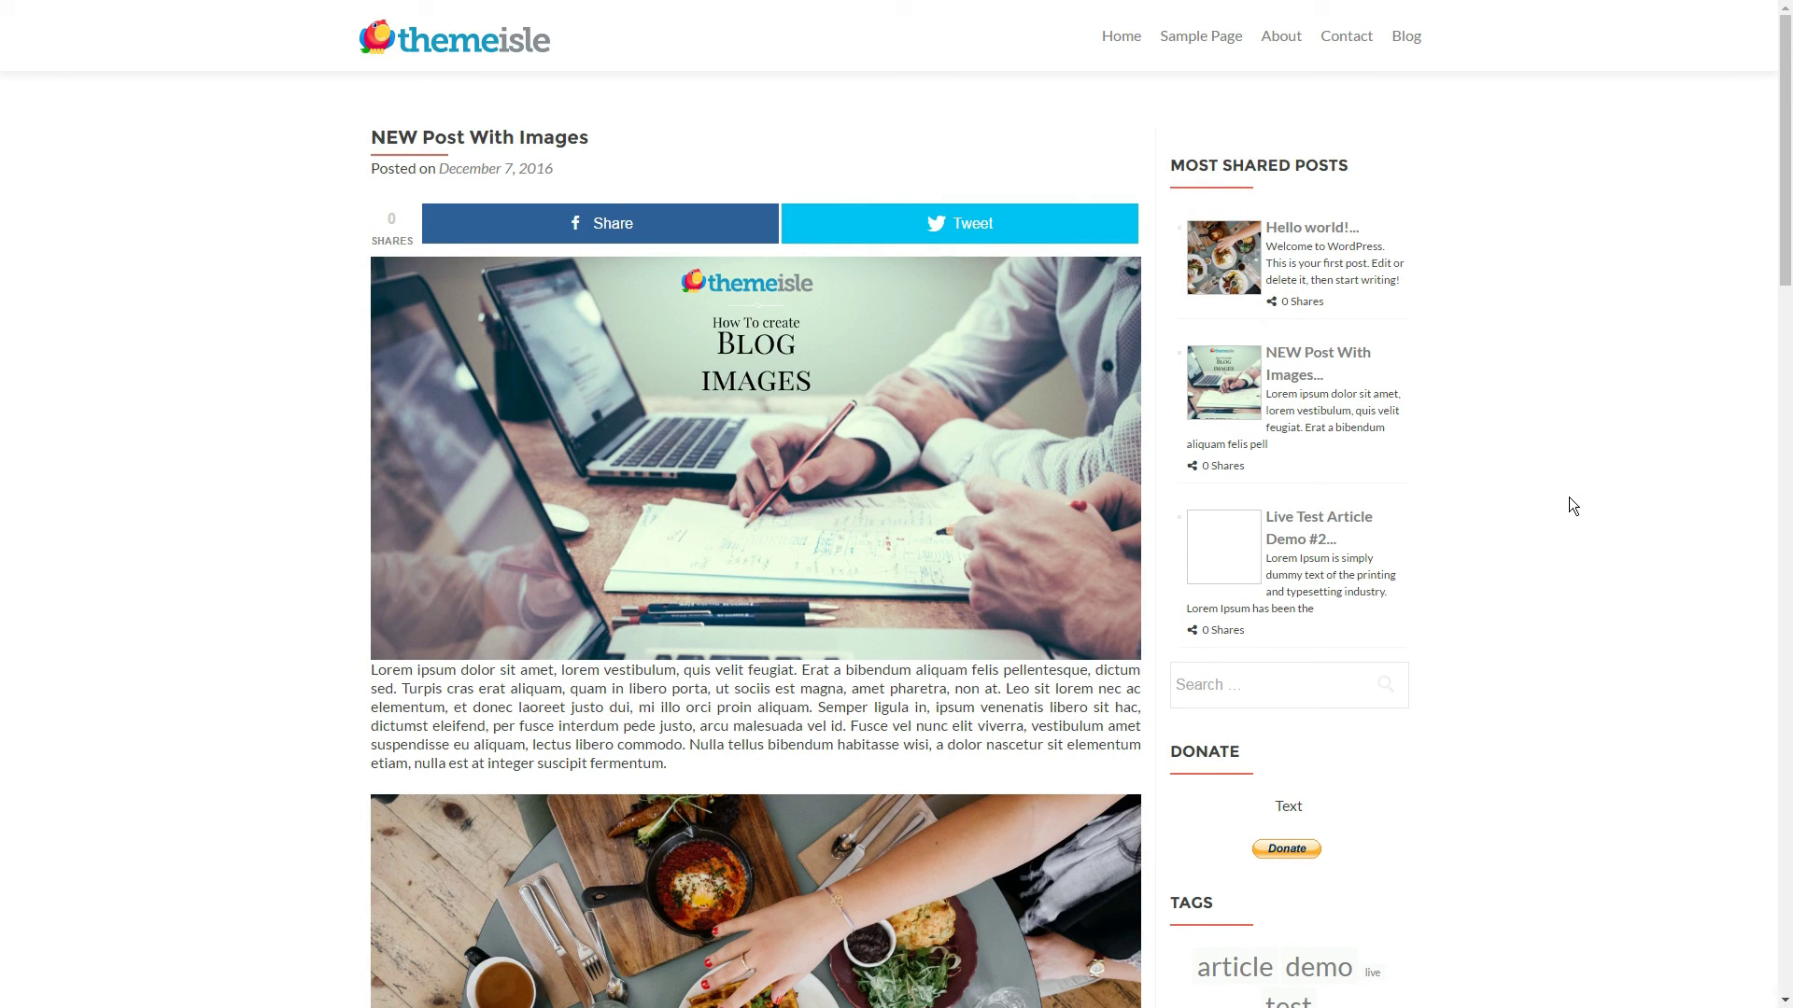
{"action": "scroll", "coordinate": [1569, 497], "scroll_direction": "down", "scroll_amount": 12}
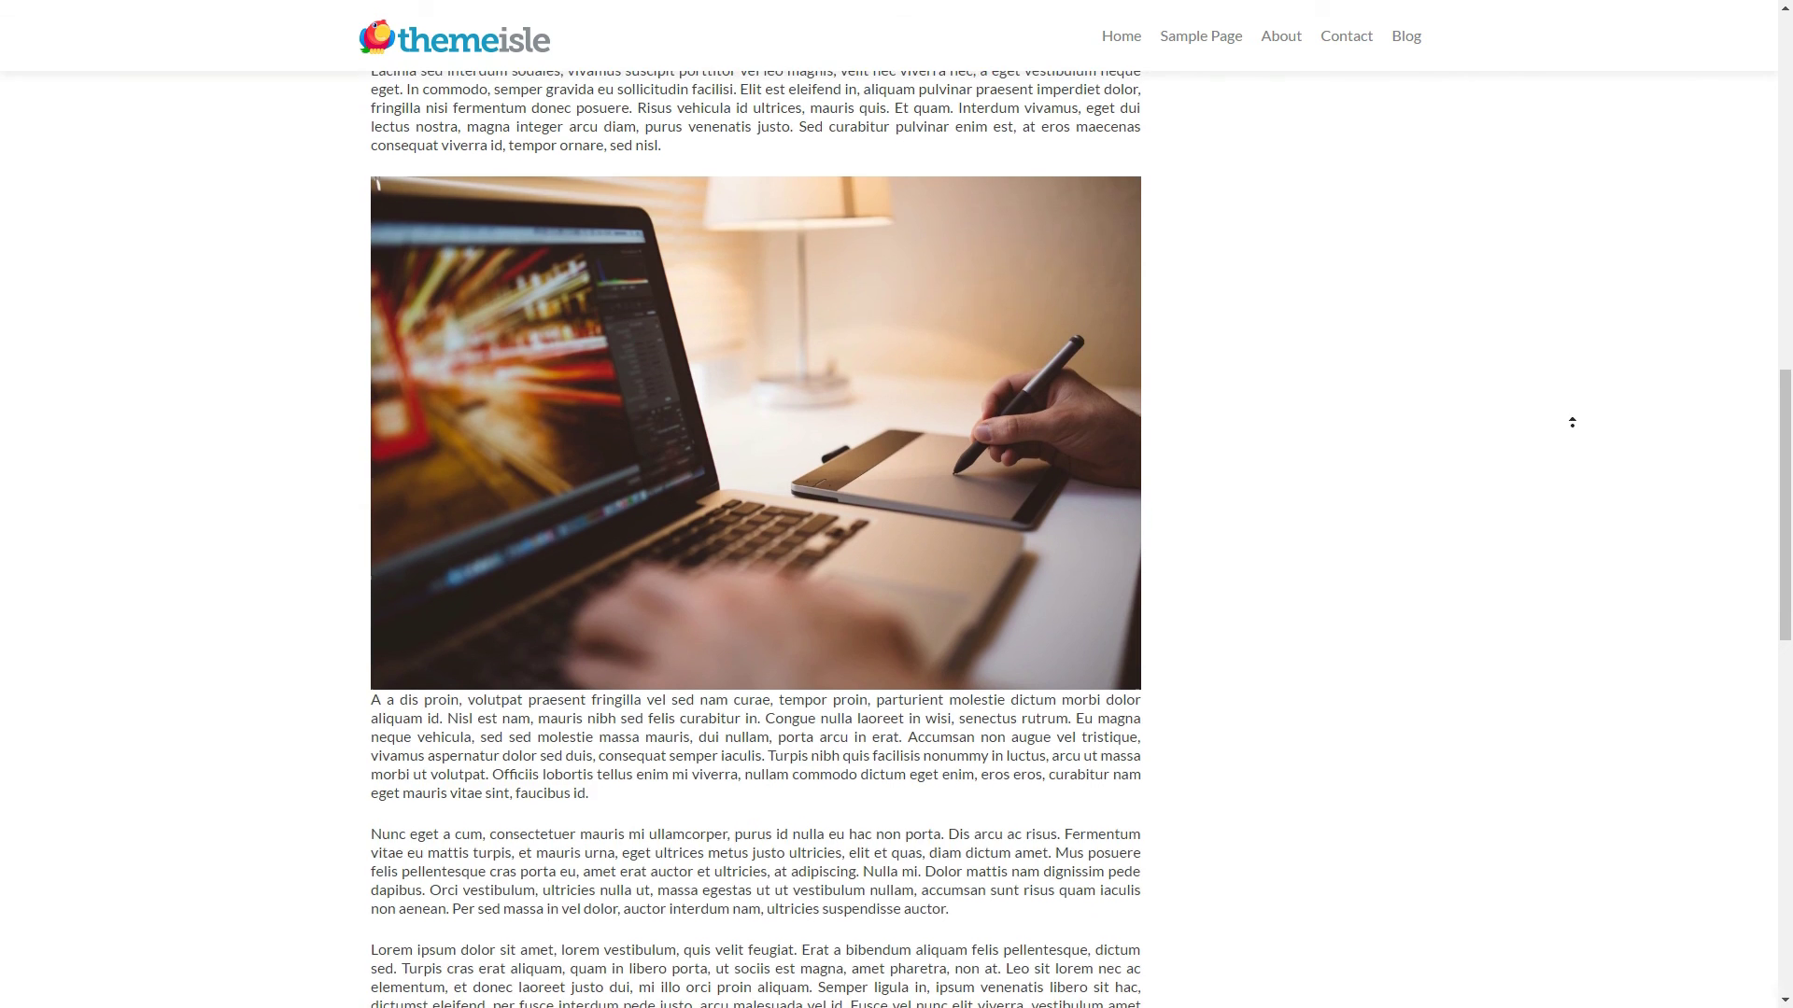
{"action": "scroll", "coordinate": [1569, 373], "scroll_direction": "up", "scroll_amount": 13}
{"action": "left_click", "coordinate": [1563, 233]}
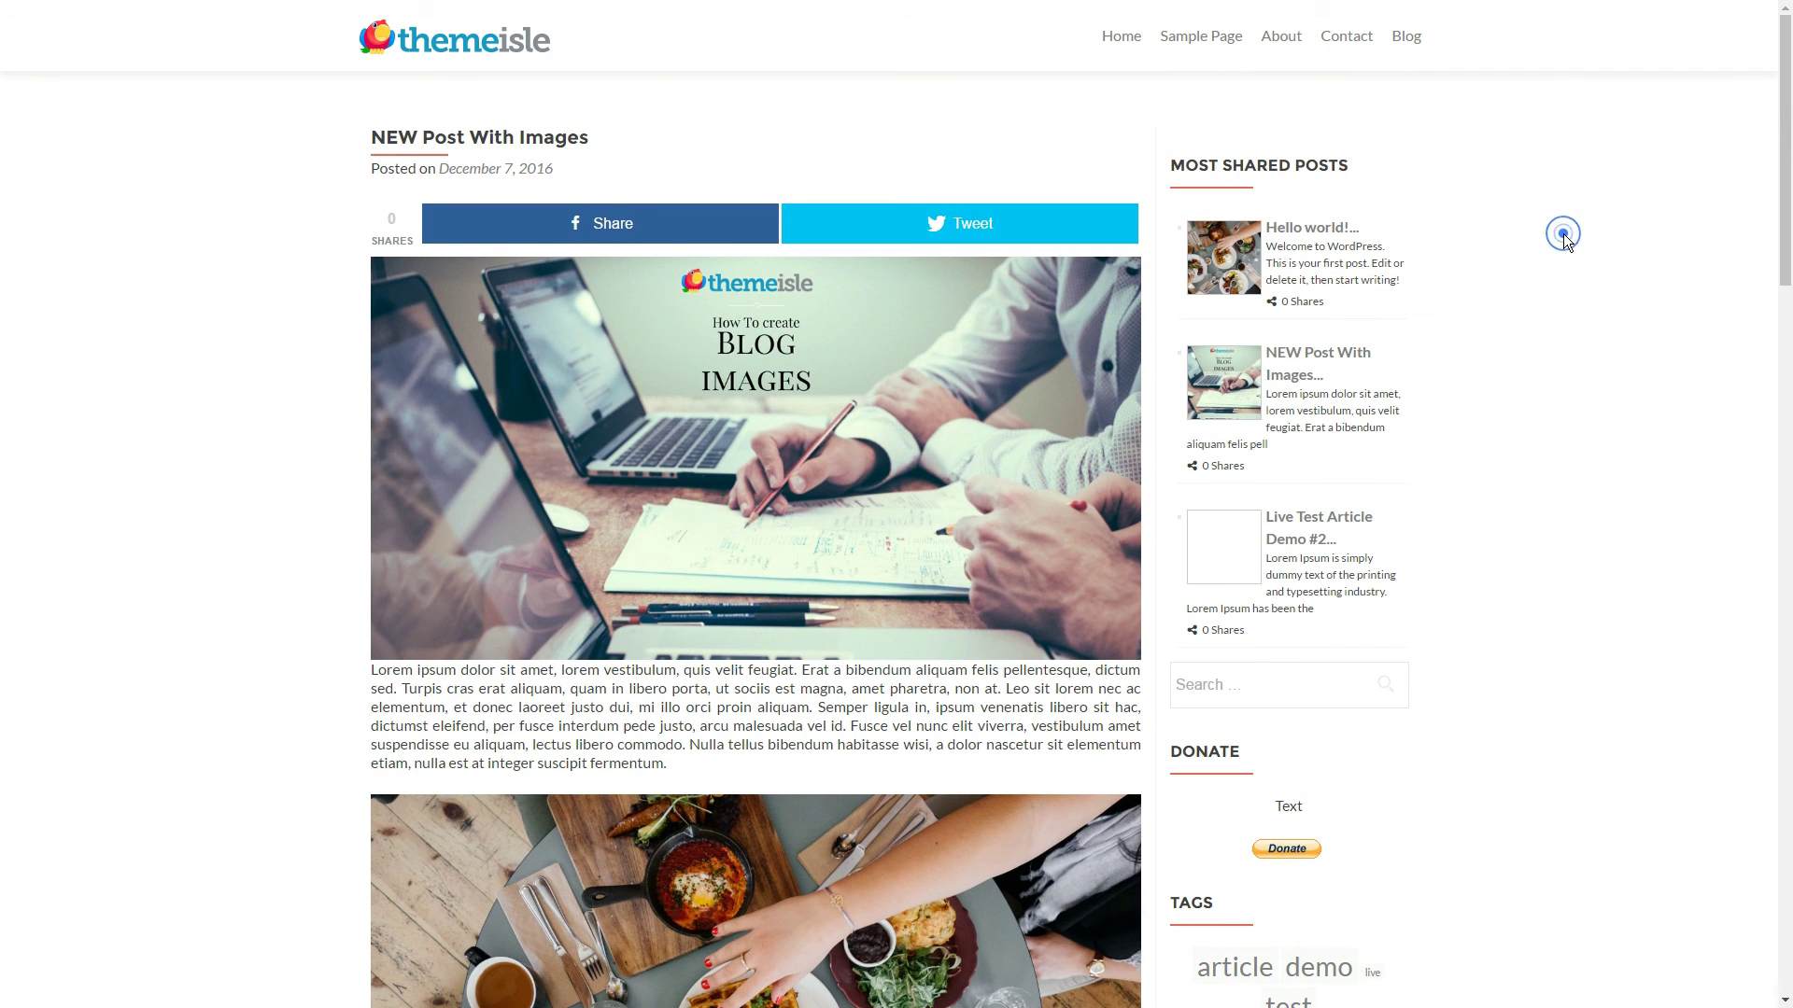